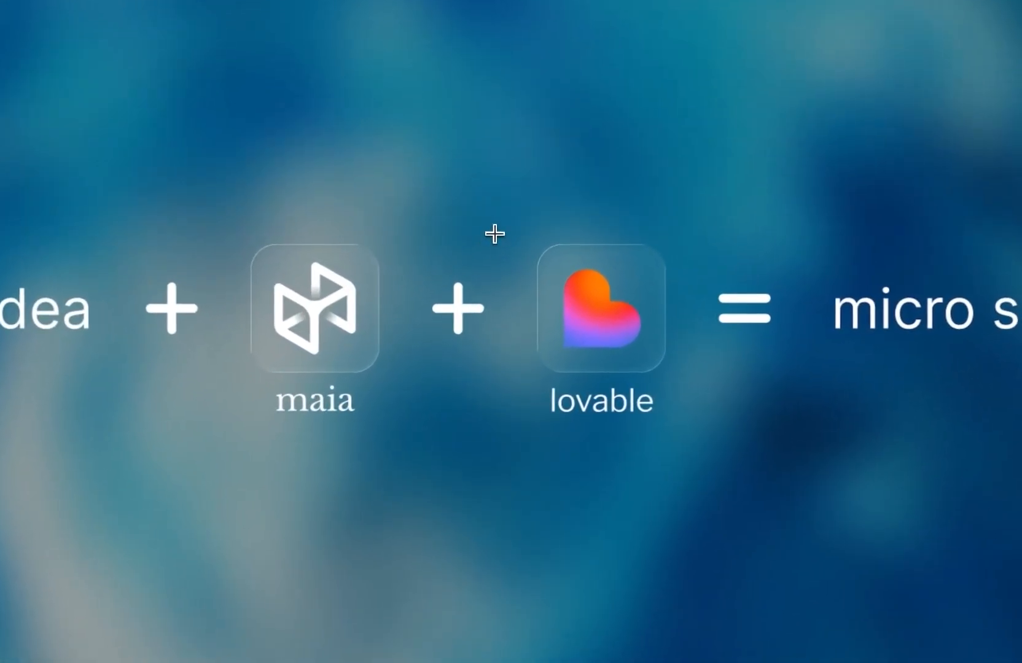
{"action": "left_click_drag", "start_coordinate": [495, 233], "coordinate": [719, 451]}
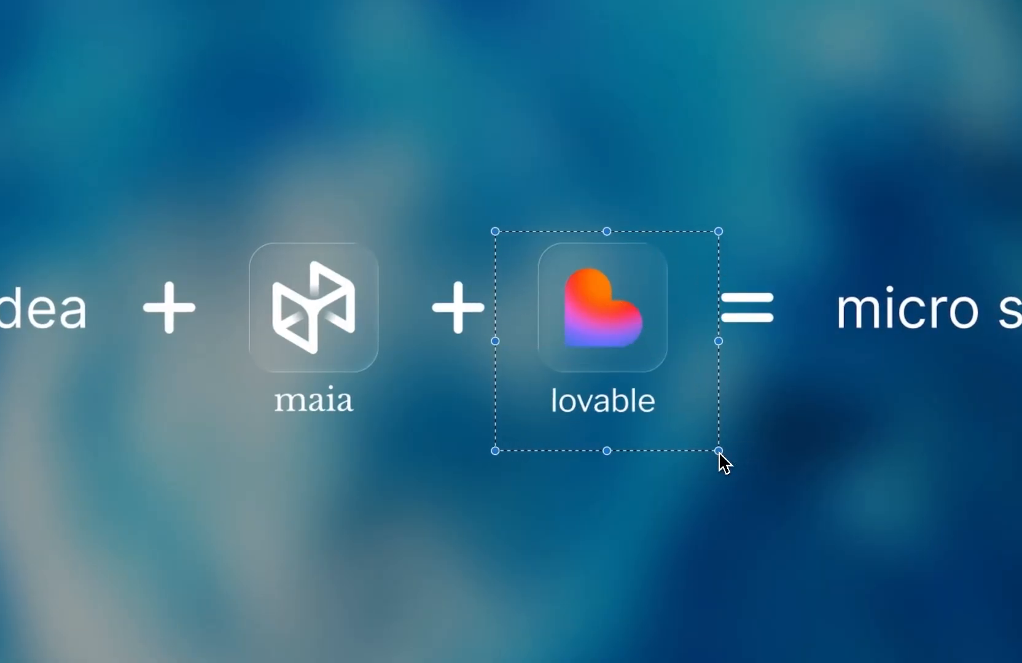
{"action": "left_click_drag", "start_coordinate": [208, 211], "coordinate": [410, 447]}
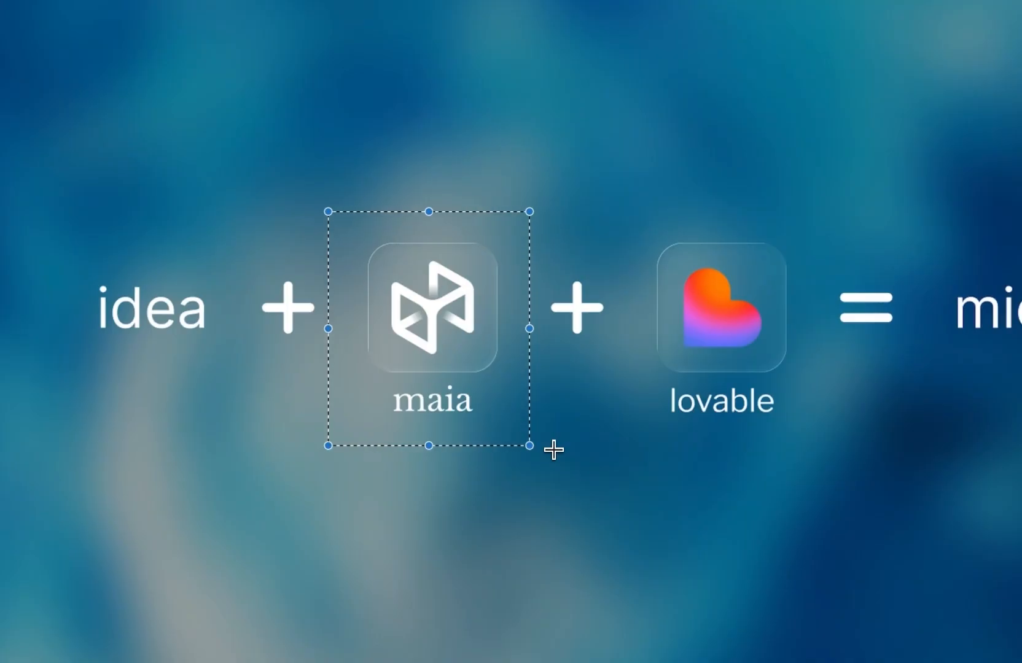
{"action": "left_click", "coordinate": [554, 449]}
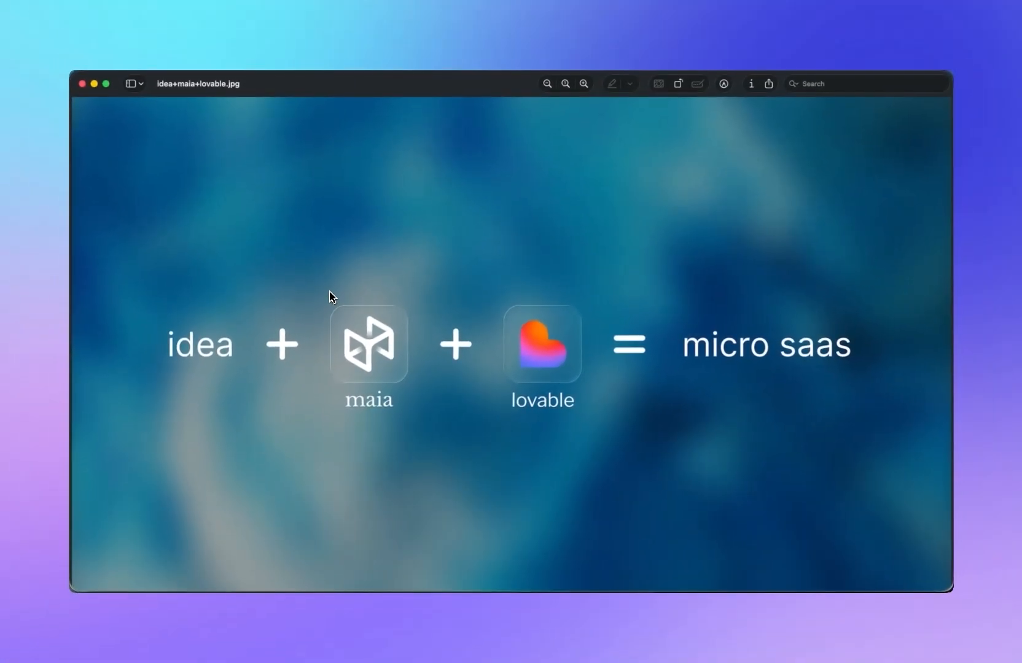
Bring the RivalRee notes page alongside the Maia chat window
{"action": "left_click", "coordinate": [95, 86]}
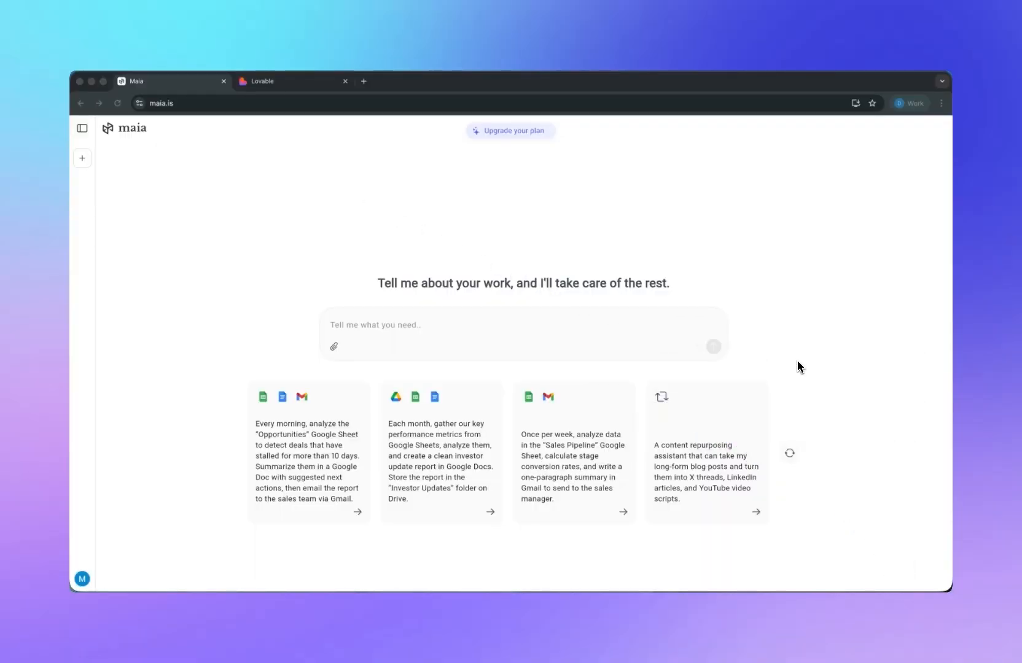
{"action": "key", "text": "ctrl+Up"}
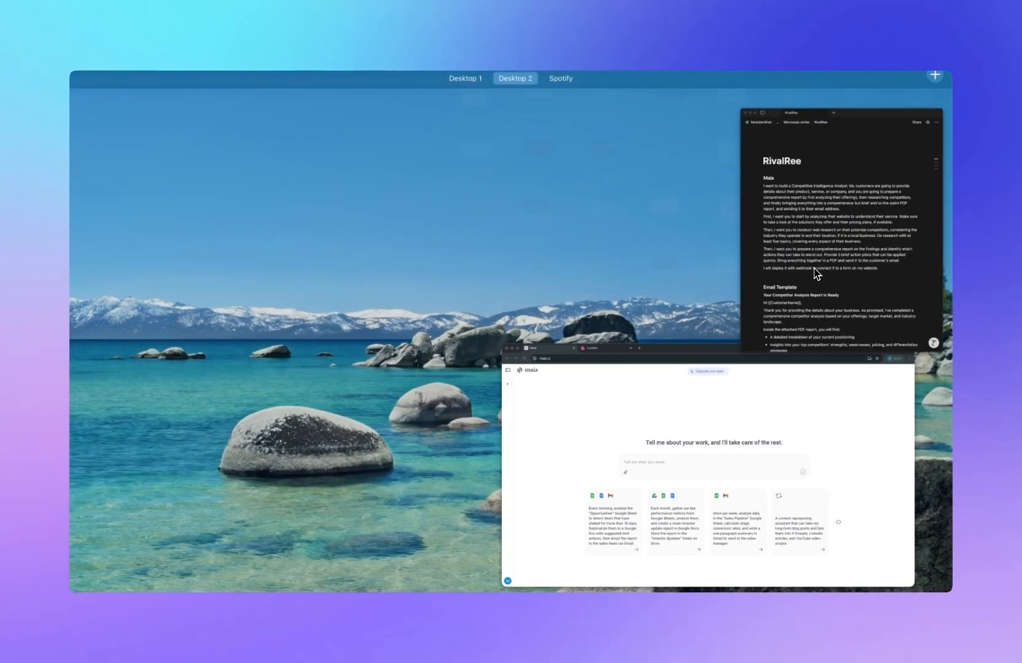
{"action": "left_click", "coordinate": [814, 274]}
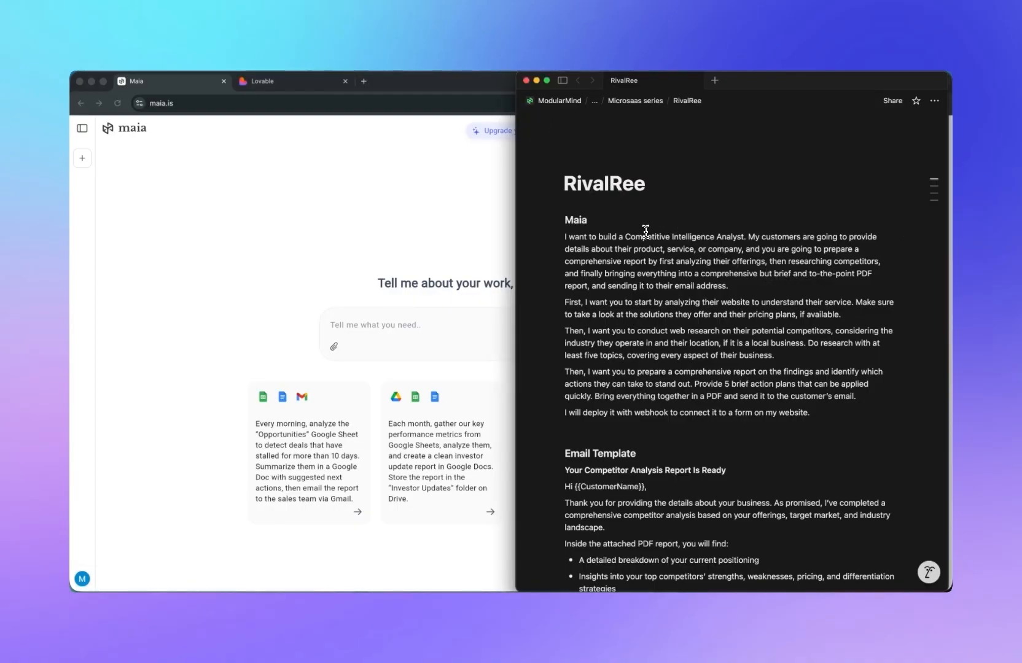
Copy the Maia prompt from the RivalRee page and paste it into Maia's message box
{"action": "left_click_drag", "start_coordinate": [812, 413], "coordinate": [556, 239]}
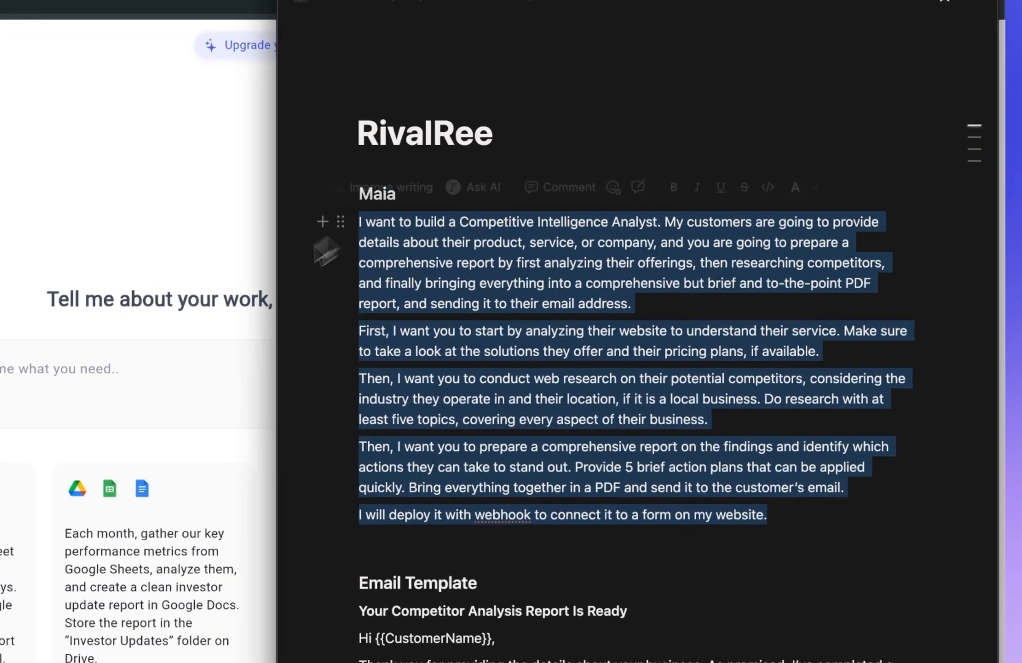
{"action": "key", "text": "super+c"}
{"action": "left_click", "coordinate": [123, 387]}
{"action": "left_click", "coordinate": [130, 369]}
{"action": "key", "text": "super+v"}
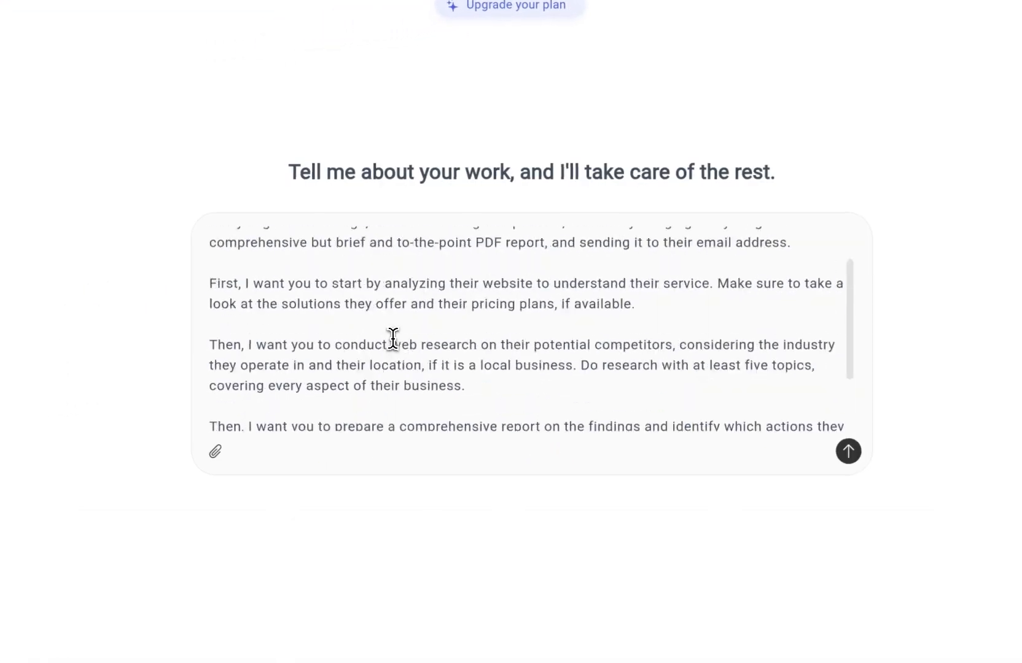
Review the first paragraph of the pasted prompt describing the Competitive Intelligence Analyst
{"action": "scroll", "coordinate": [393, 338], "scroll_direction": "up", "scroll_amount": 2}
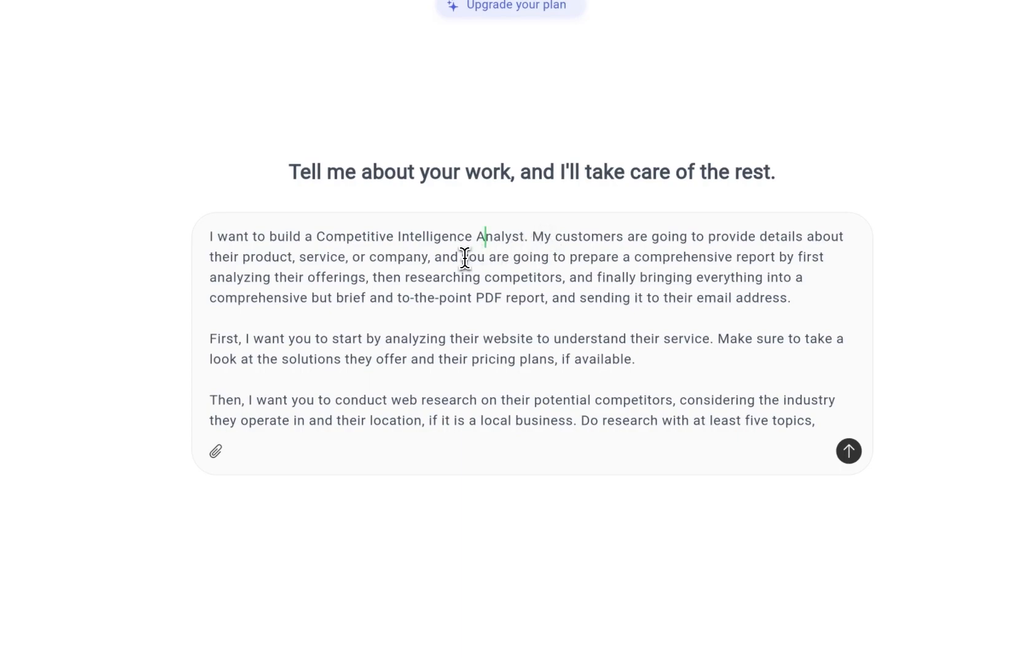
{"action": "left_click_drag", "start_coordinate": [242, 272], "coordinate": [394, 263]}
{"action": "double_click", "coordinate": [396, 261]}
{"action": "left_click_drag", "start_coordinate": [284, 258], "coordinate": [258, 258]}
{"action": "left_click", "coordinate": [330, 258]}
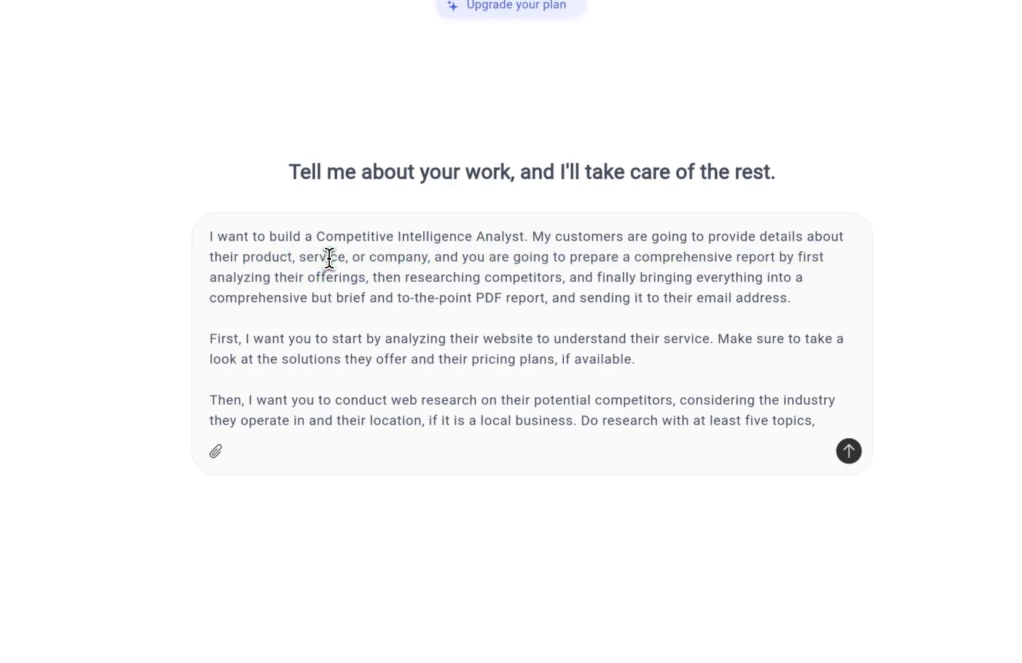
{"action": "double_click", "coordinate": [698, 258]}
{"action": "left_click_drag", "start_coordinate": [689, 258], "coordinate": [780, 258]}
{"action": "left_click", "coordinate": [780, 258]}
{"action": "left_click_drag", "start_coordinate": [274, 277], "coordinate": [514, 277]}
{"action": "double_click", "coordinate": [425, 277]}
{"action": "double_click", "coordinate": [611, 278]}
{"action": "left_click_drag", "start_coordinate": [611, 278], "coordinate": [734, 280]}
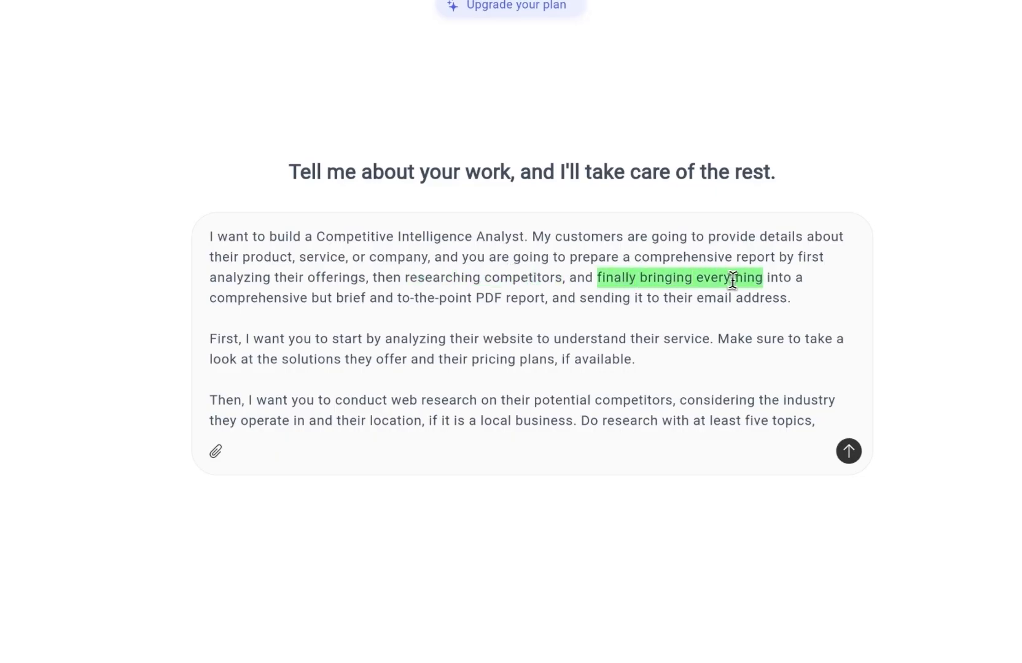
{"action": "double_click", "coordinate": [489, 299]}
{"action": "left_click_drag", "start_coordinate": [489, 299], "coordinate": [755, 296]}
{"action": "left_click", "coordinate": [548, 299]}
{"action": "double_click", "coordinate": [603, 298]}
{"action": "left_click", "coordinate": [754, 298]}
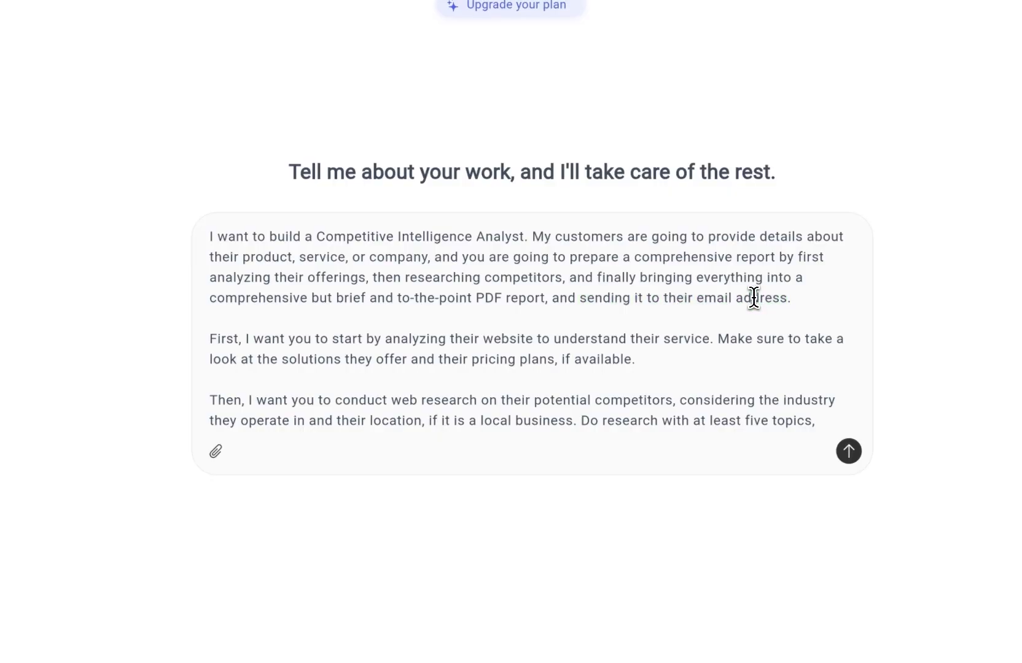
Review the prompt's paragraph on analyzing the customer's website and pricing plans
{"action": "scroll", "coordinate": [646, 312], "scroll_direction": "down", "scroll_amount": 1}
{"action": "left_click_drag", "start_coordinate": [216, 298], "coordinate": [670, 318]}
{"action": "left_click", "coordinate": [670, 318]}
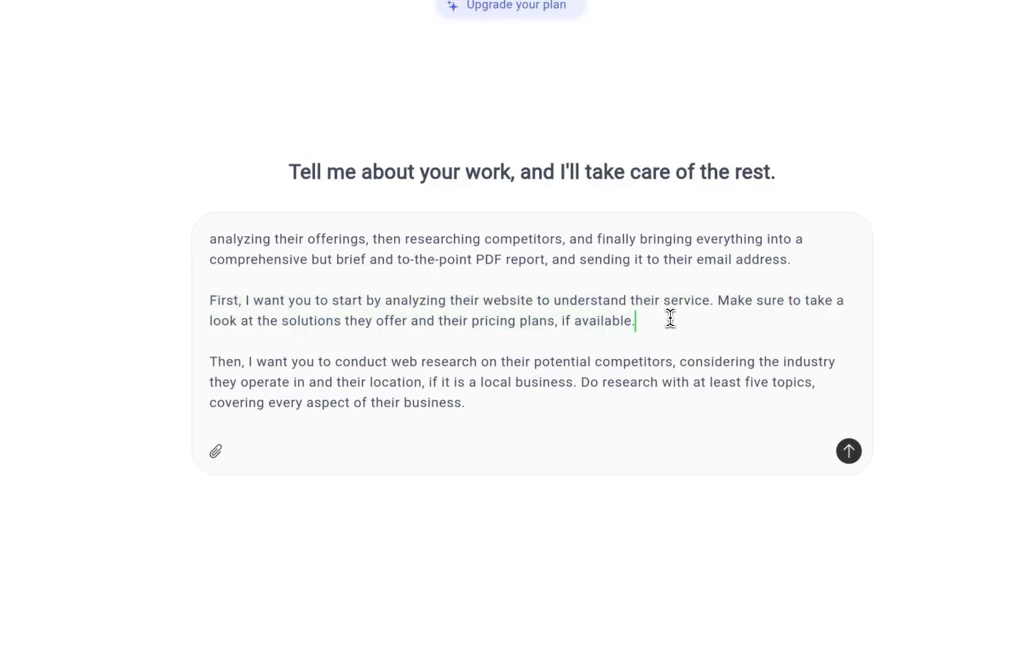
{"action": "scroll", "coordinate": [670, 318], "scroll_direction": "down", "scroll_amount": 2}
{"action": "scroll", "coordinate": [670, 318], "scroll_direction": "up", "scroll_amount": 3}
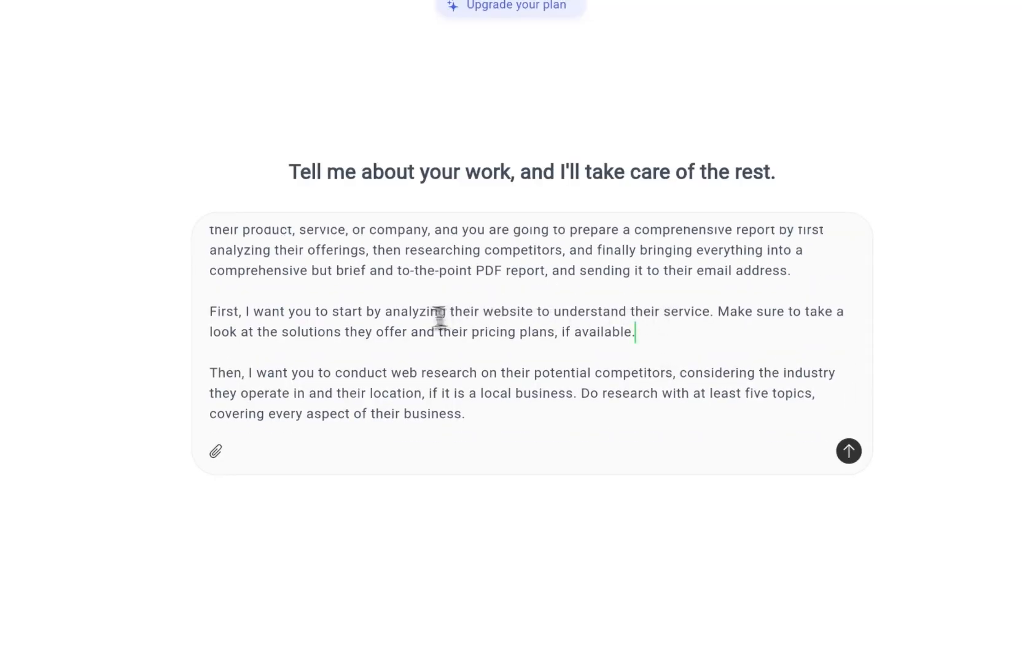
{"action": "double_click", "coordinate": [274, 315]}
{"action": "left_click_drag", "start_coordinate": [276, 315], "coordinate": [500, 316]}
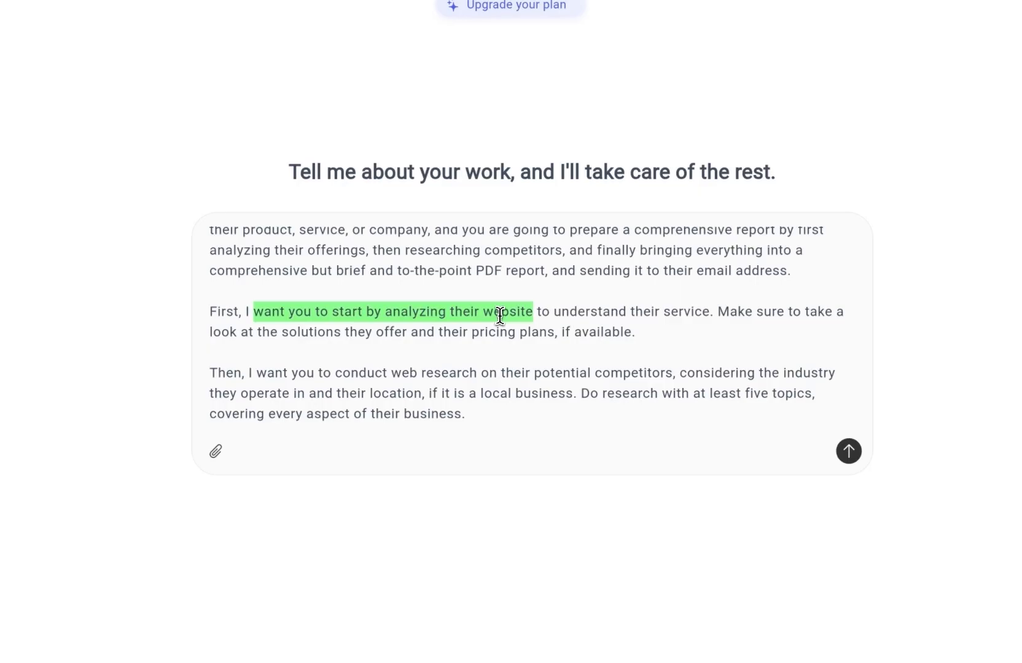
{"action": "left_click", "coordinate": [500, 316]}
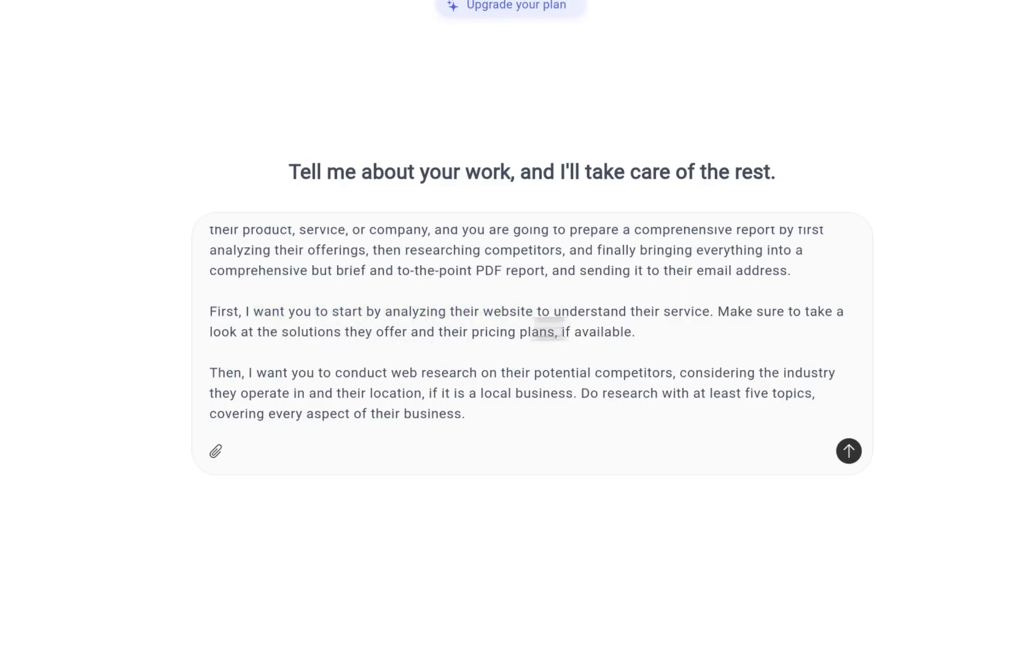
{"action": "left_click_drag", "start_coordinate": [744, 324], "coordinate": [712, 307]}
{"action": "left_click", "coordinate": [375, 341]}
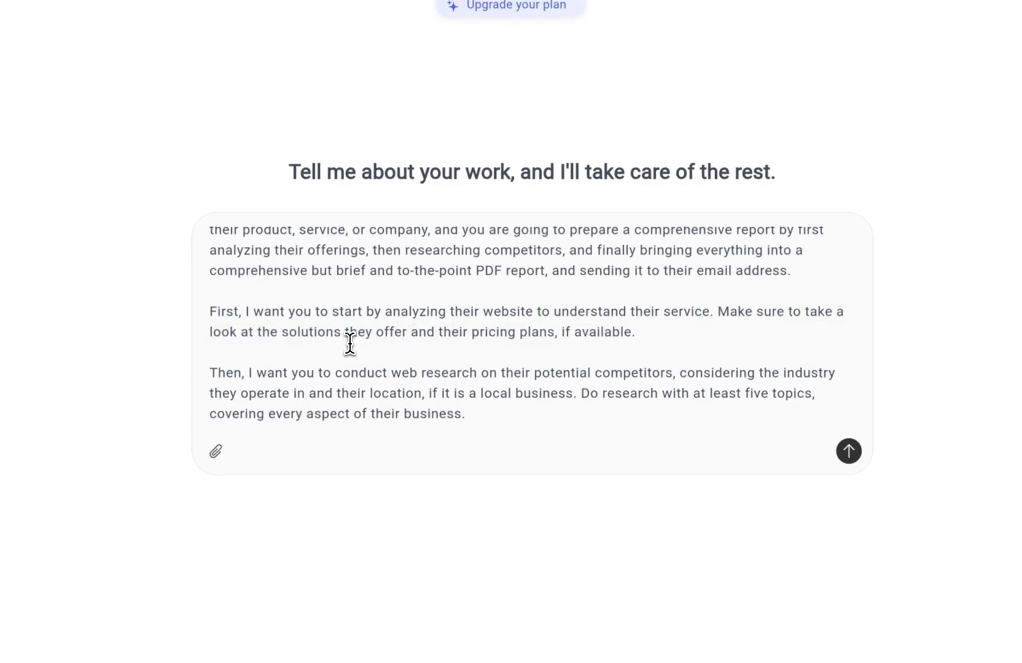
{"action": "left_click_drag", "start_coordinate": [410, 335], "coordinate": [532, 335]}
{"action": "left_click", "coordinate": [531, 334]}
{"action": "scroll", "coordinate": [531, 334], "scroll_direction": "down", "scroll_amount": 2}
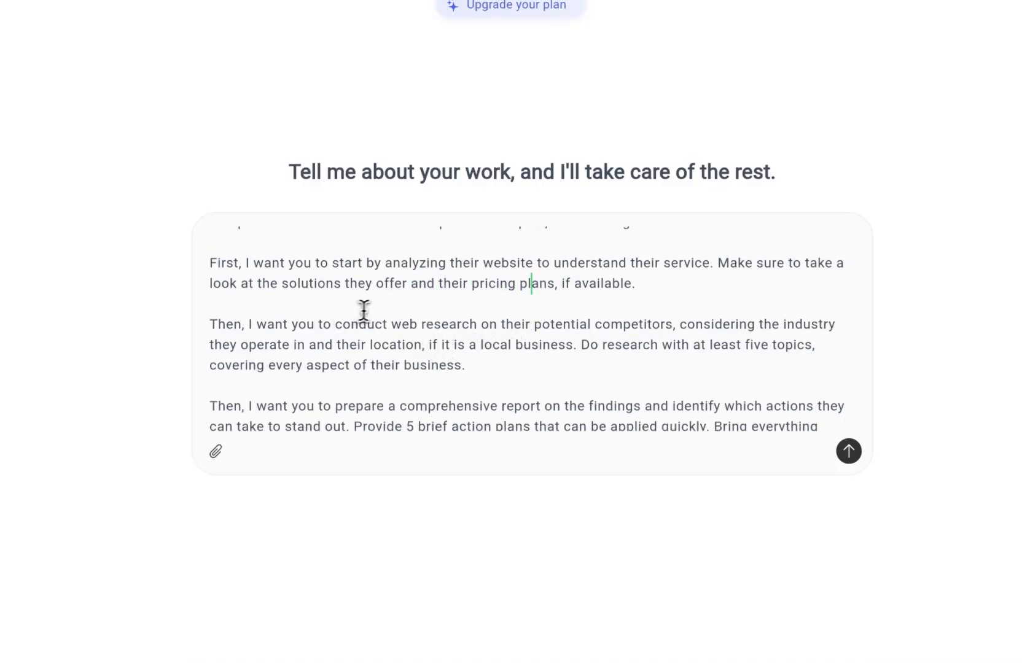
Review the remaining prompt paragraphs on competitor research, the PDF report and webhook, then submit the prompt to Maia
{"action": "left_click", "coordinate": [631, 325]}
{"action": "left_click_drag", "start_coordinate": [804, 334], "coordinate": [682, 331]}
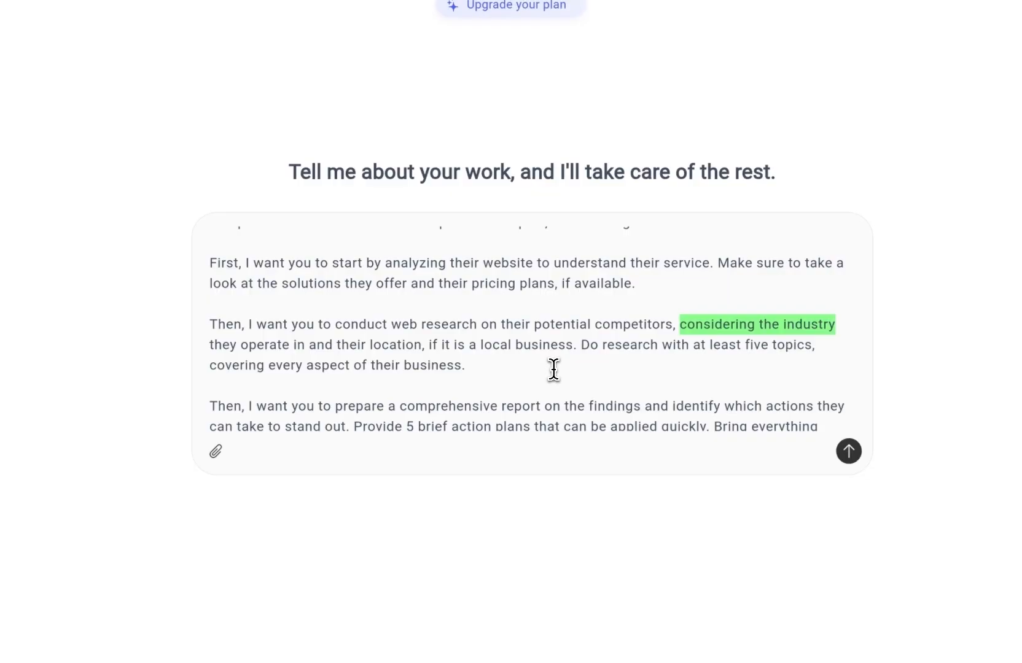
{"action": "left_click_drag", "start_coordinate": [605, 346], "coordinate": [784, 346]}
{"action": "left_click", "coordinate": [784, 346]}
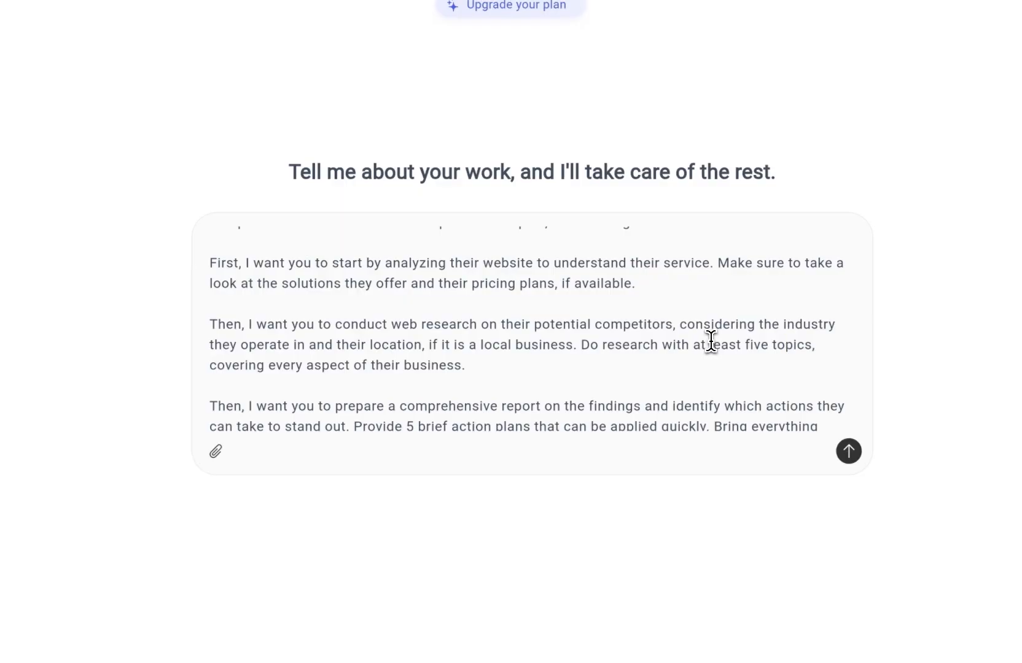
{"action": "scroll", "coordinate": [615, 393], "scroll_direction": "down", "scroll_amount": 1}
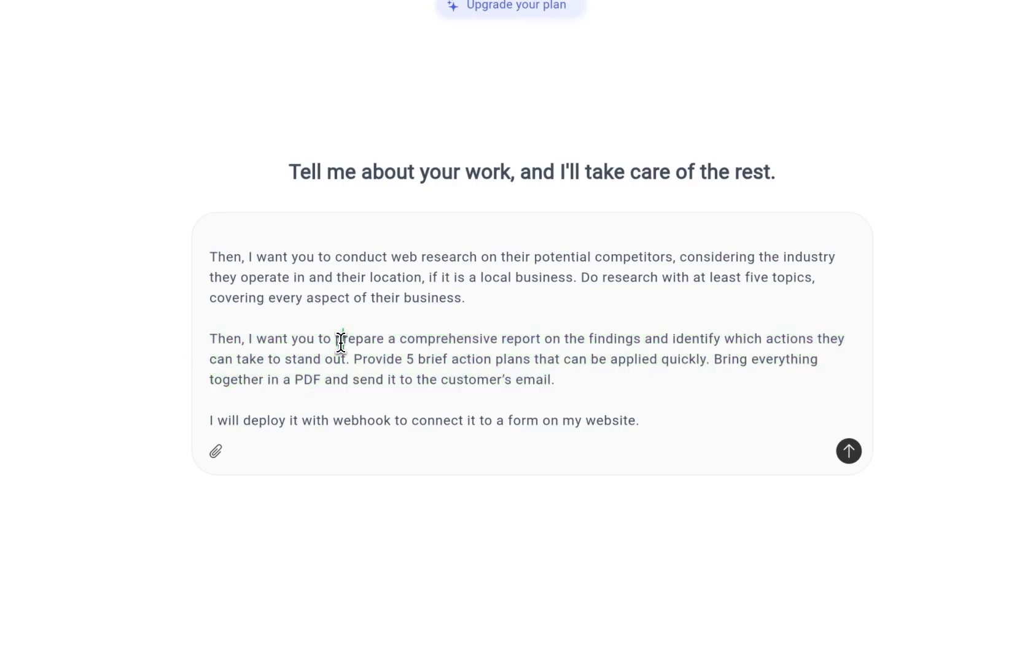
{"action": "left_click_drag", "start_coordinate": [407, 360], "coordinate": [502, 359]}
{"action": "left_click_drag", "start_coordinate": [295, 379], "coordinate": [516, 379]}
{"action": "left_click", "coordinate": [506, 378]}
{"action": "double_click", "coordinate": [344, 421]}
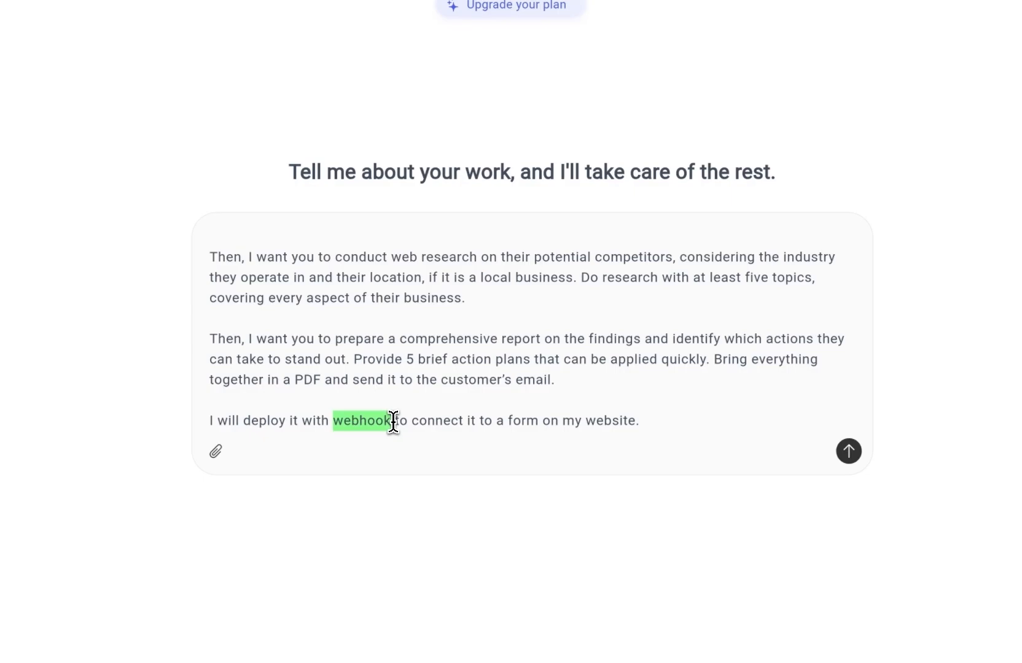
{"action": "left_click", "coordinate": [848, 451]}
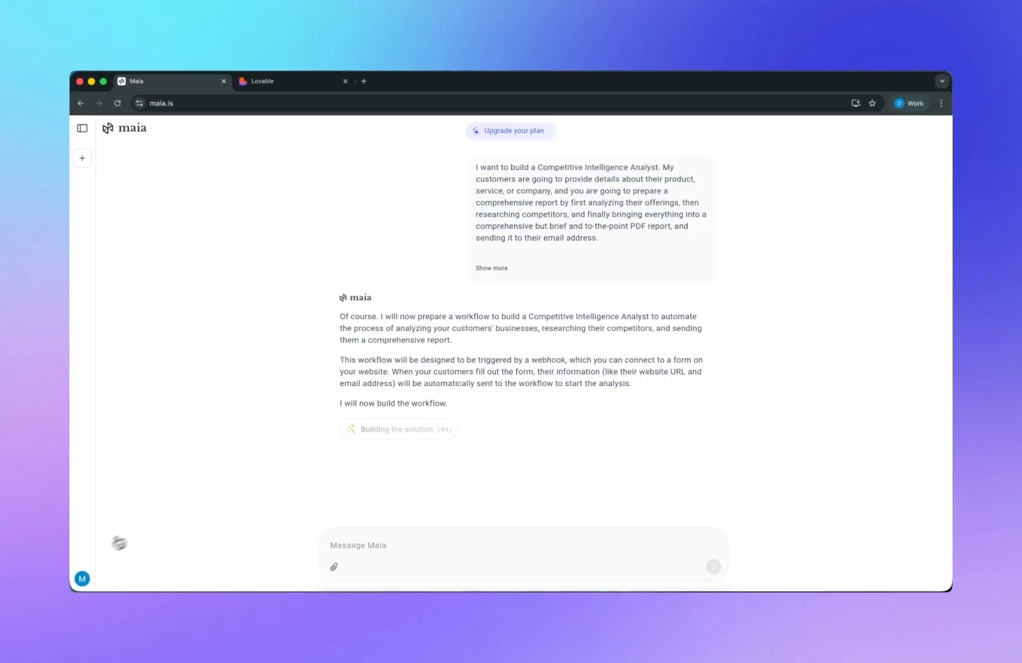
Open the Connections settings and inspect the Gmail connection details
{"action": "left_click", "coordinate": [83, 579]}
{"action": "left_click", "coordinate": [159, 467]}
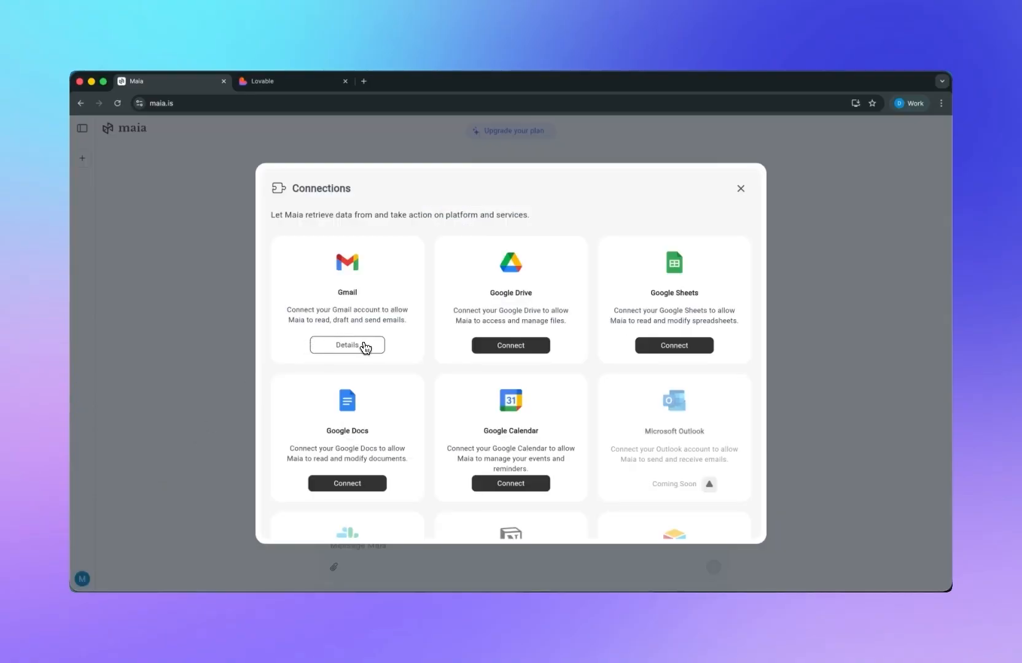
{"action": "left_click", "coordinate": [366, 348]}
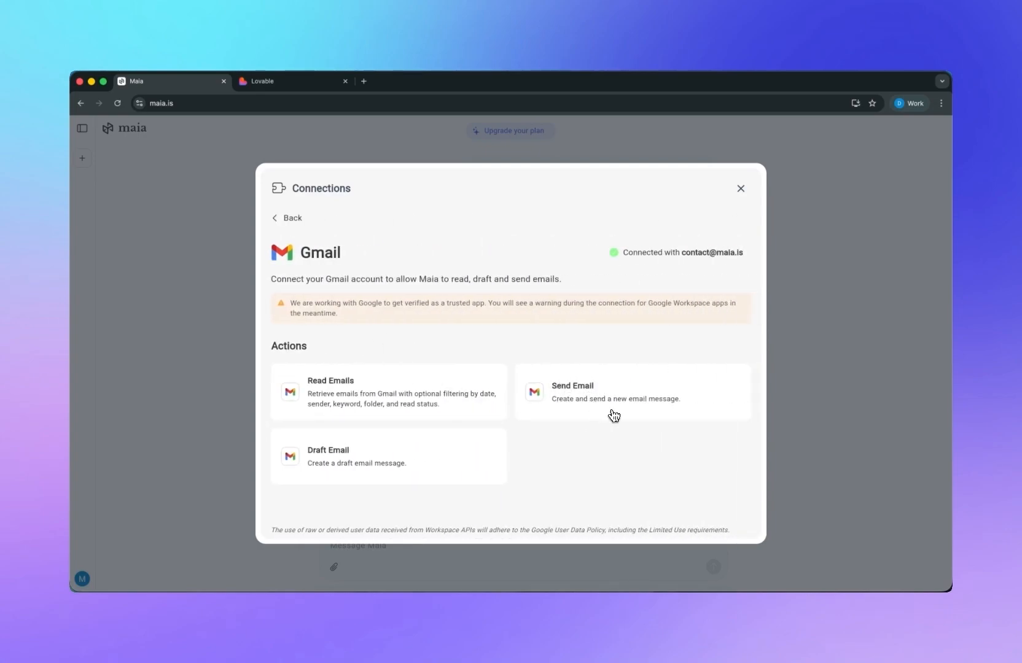
{"action": "left_click", "coordinate": [741, 190]}
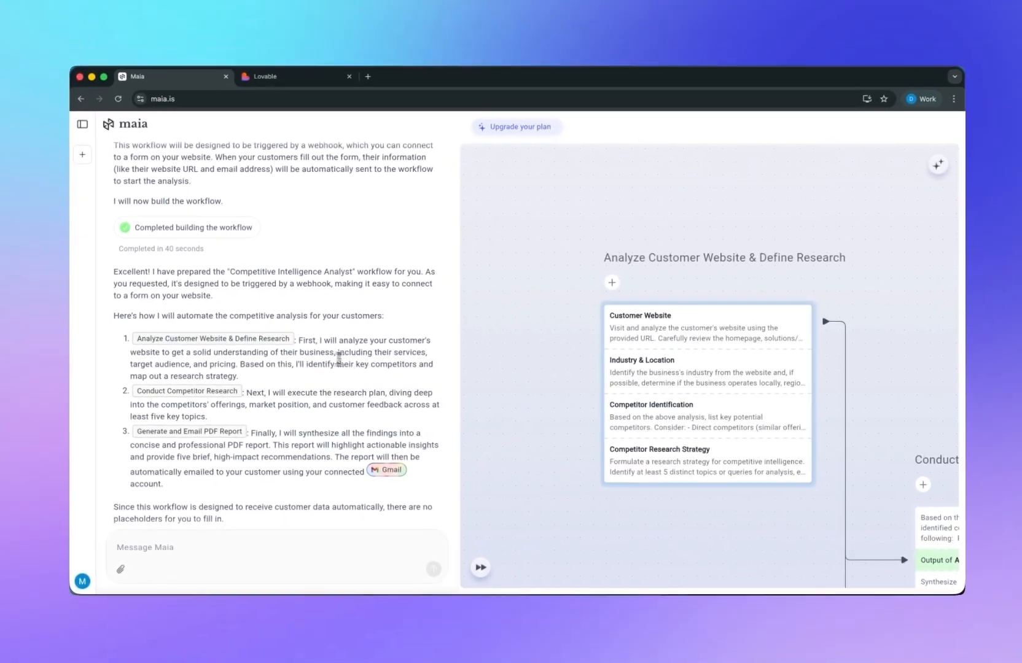
Read Maia's workflow summary and expand the Customer Website step's instructions
{"action": "left_click_drag", "start_coordinate": [148, 357], "coordinate": [311, 355]}
{"action": "left_click", "coordinate": [312, 354]}
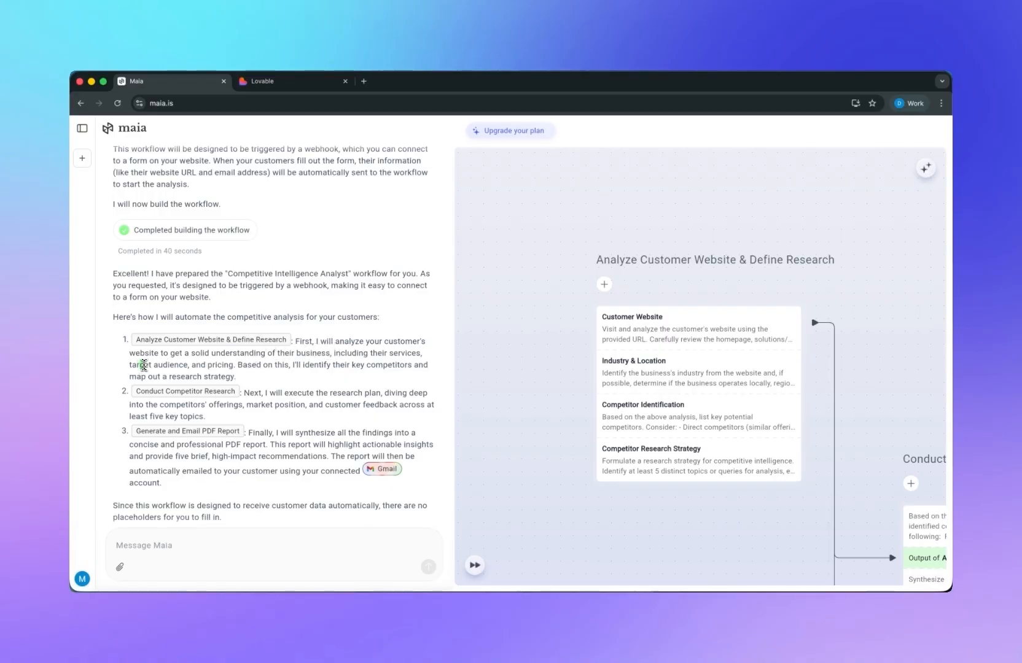
{"action": "left_click", "coordinate": [170, 365]}
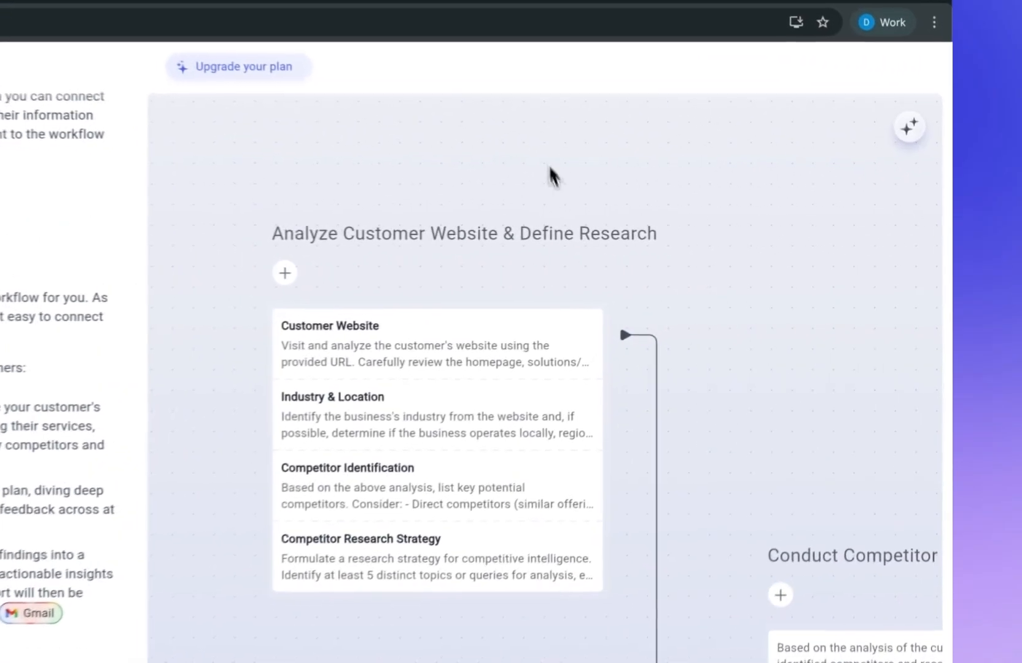
{"action": "mouse_move", "coordinate": [781, 328]}
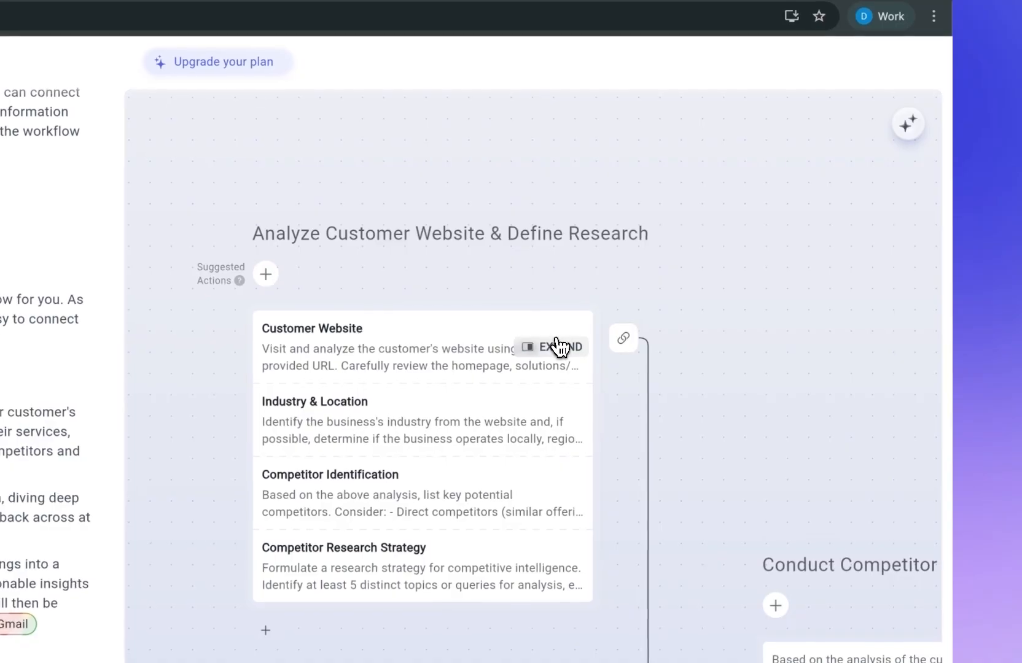
{"action": "left_click", "coordinate": [556, 348]}
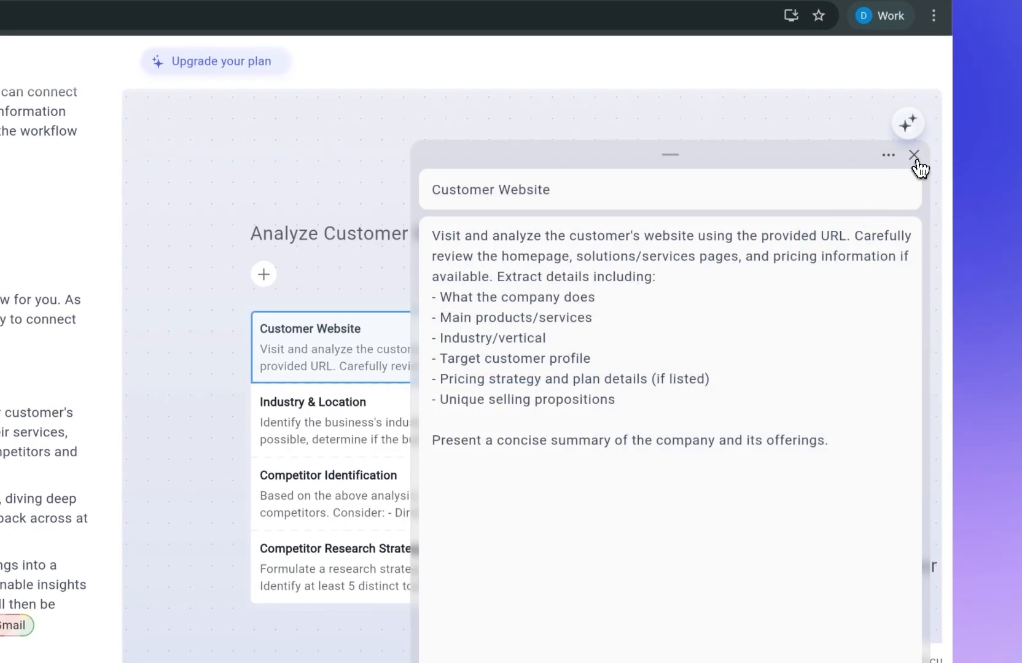
{"action": "left_click", "coordinate": [913, 157]}
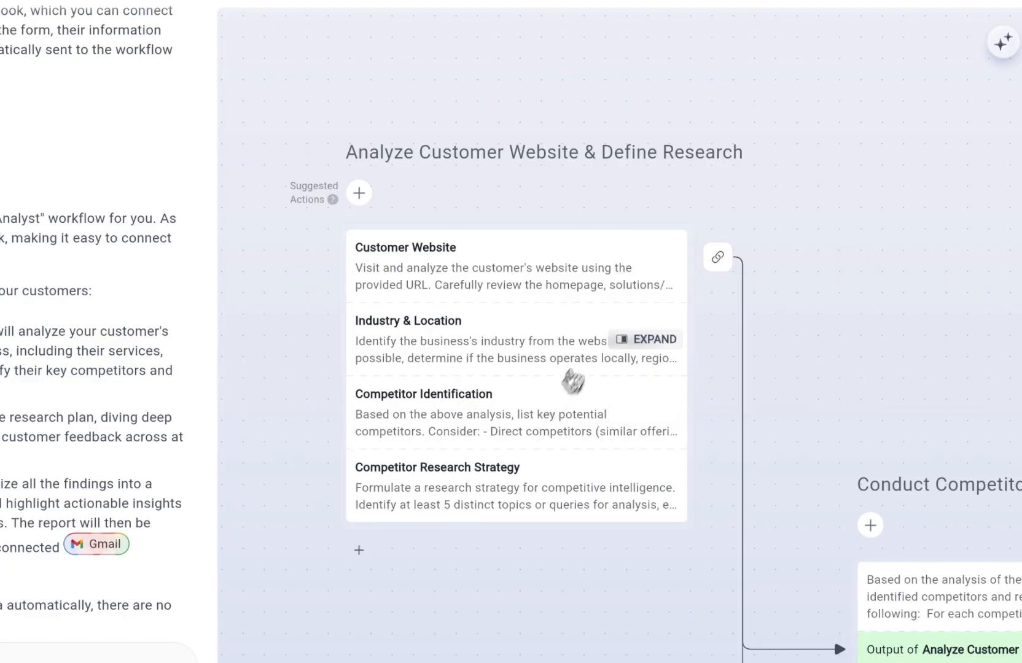
Reopen and review the Customer Website step's full instructions
{"action": "left_click", "coordinate": [643, 270]}
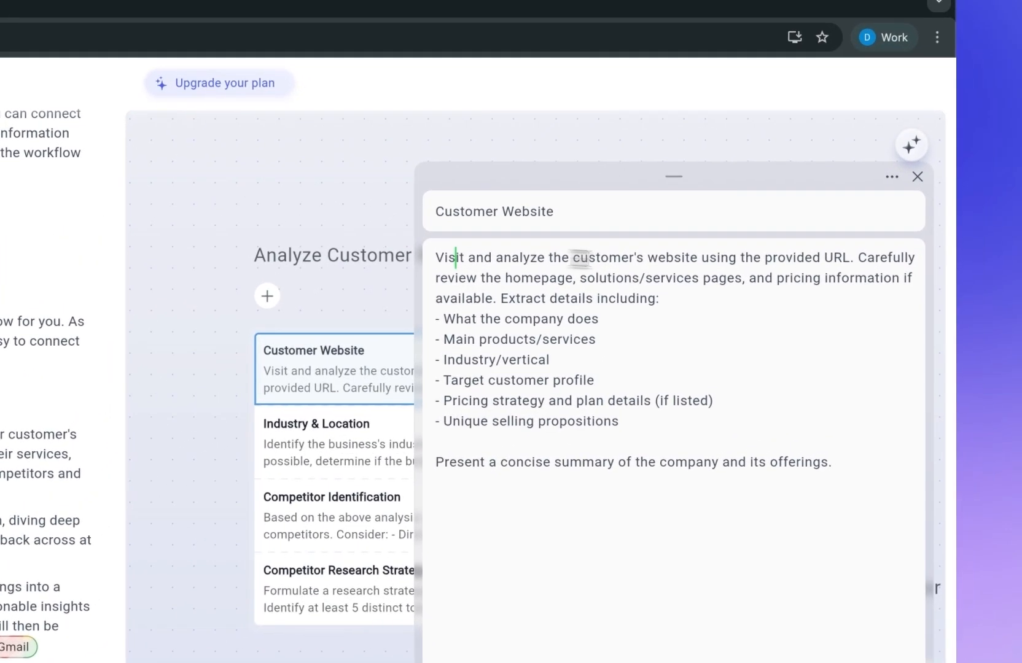
{"action": "left_click_drag", "start_coordinate": [547, 155], "coordinate": [808, 158]}
{"action": "left_click", "coordinate": [713, 263]}
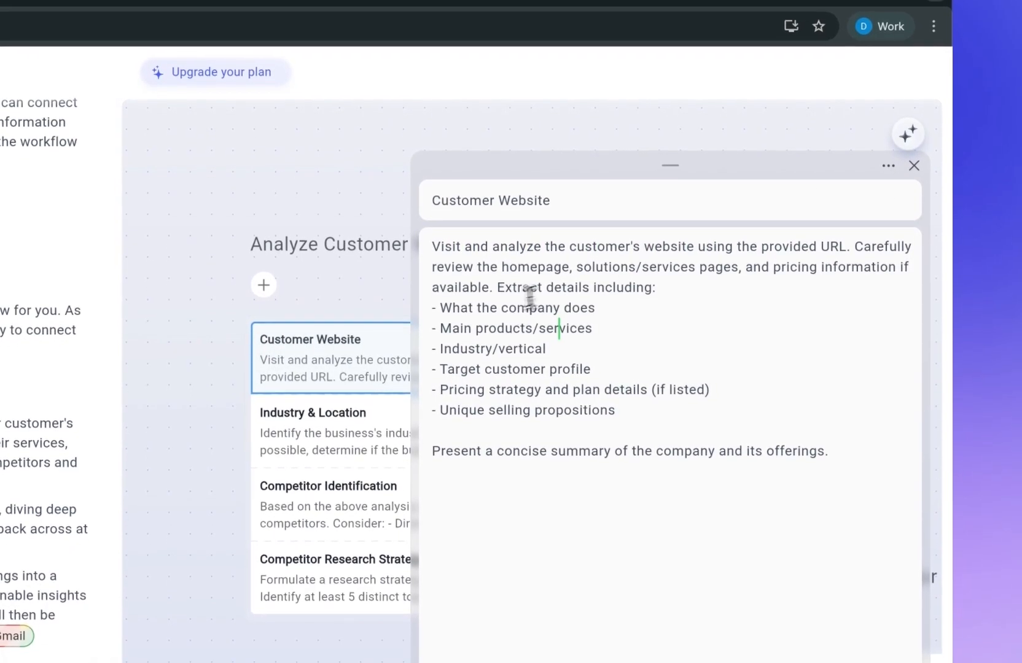
{"action": "double_click", "coordinate": [523, 289]}
{"action": "left_click", "coordinate": [605, 287]}
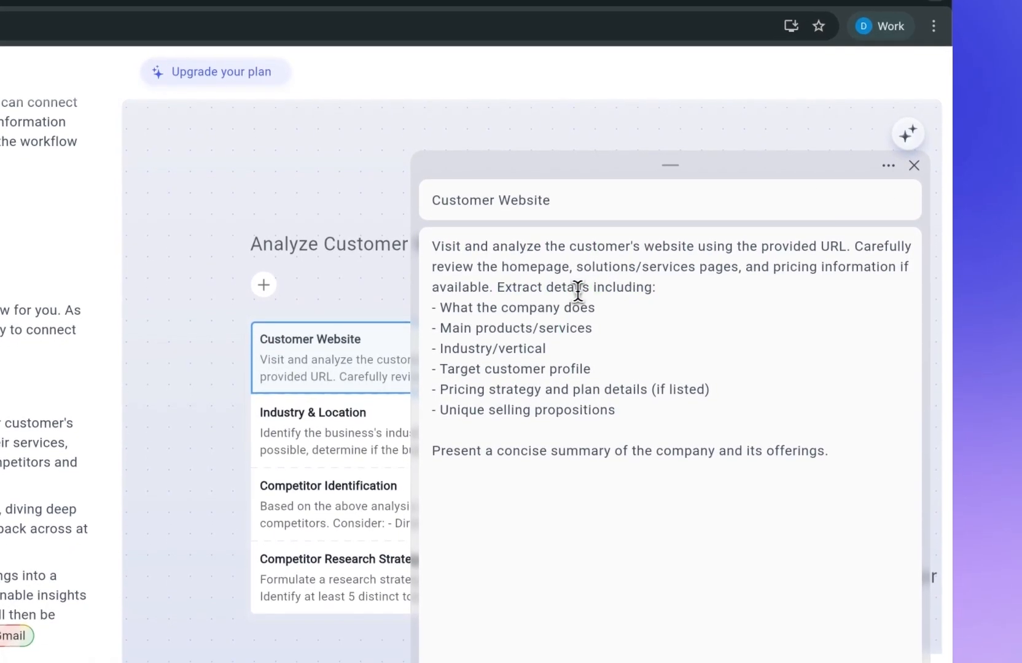
{"action": "left_click", "coordinate": [914, 165]}
Open and read the Industry & Location step's instructions, then close the panel
{"action": "left_click", "coordinate": [556, 437]}
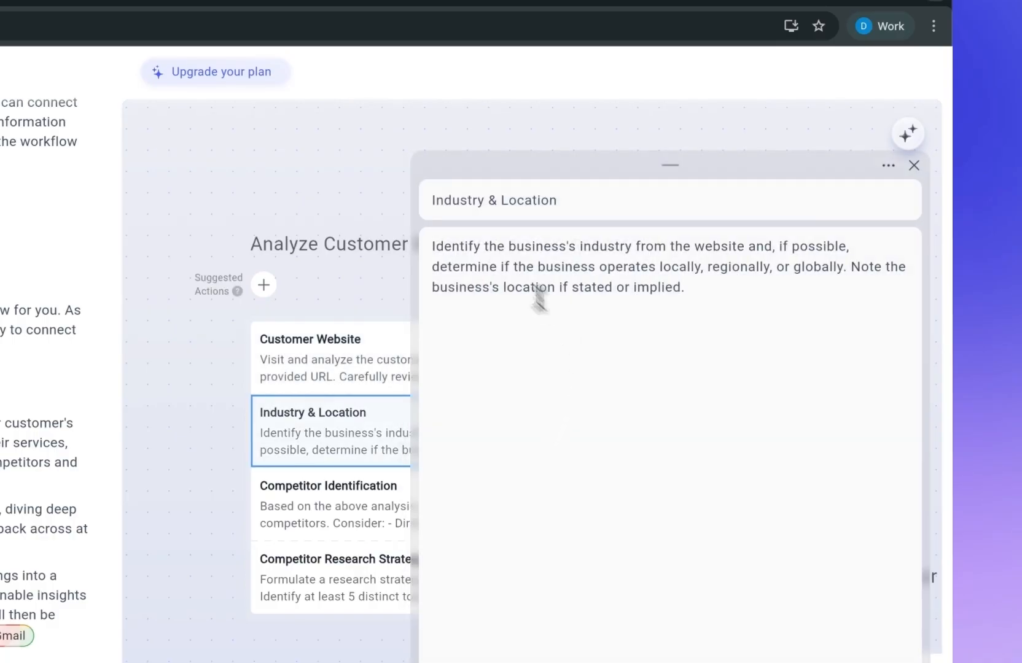
{"action": "left_click_drag", "start_coordinate": [433, 245], "coordinate": [706, 301]}
{"action": "left_click", "coordinate": [707, 302]}
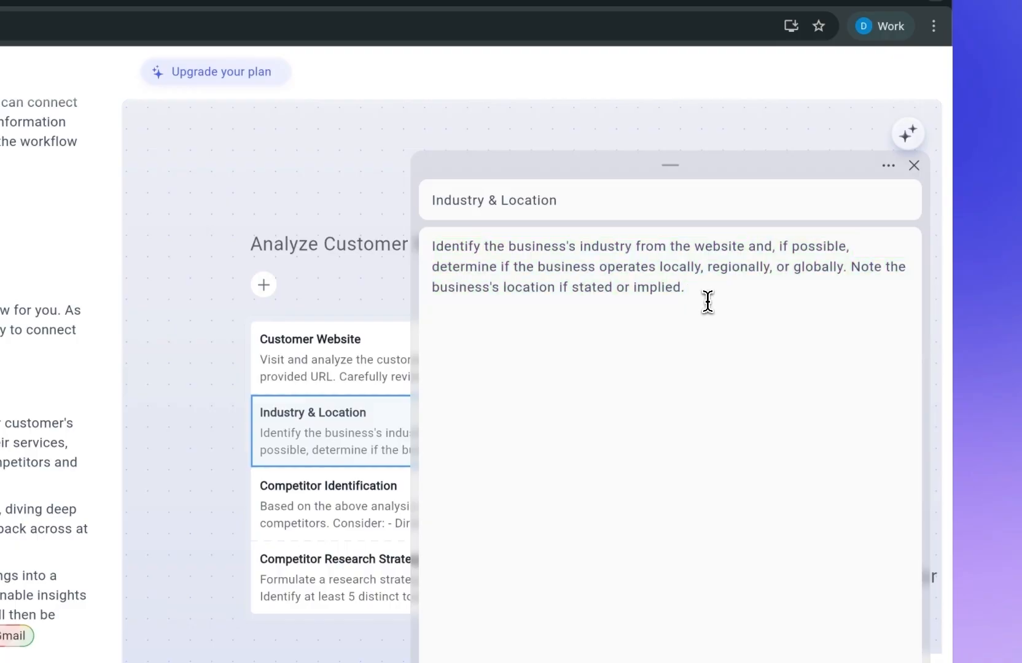
{"action": "left_click", "coordinate": [914, 165]}
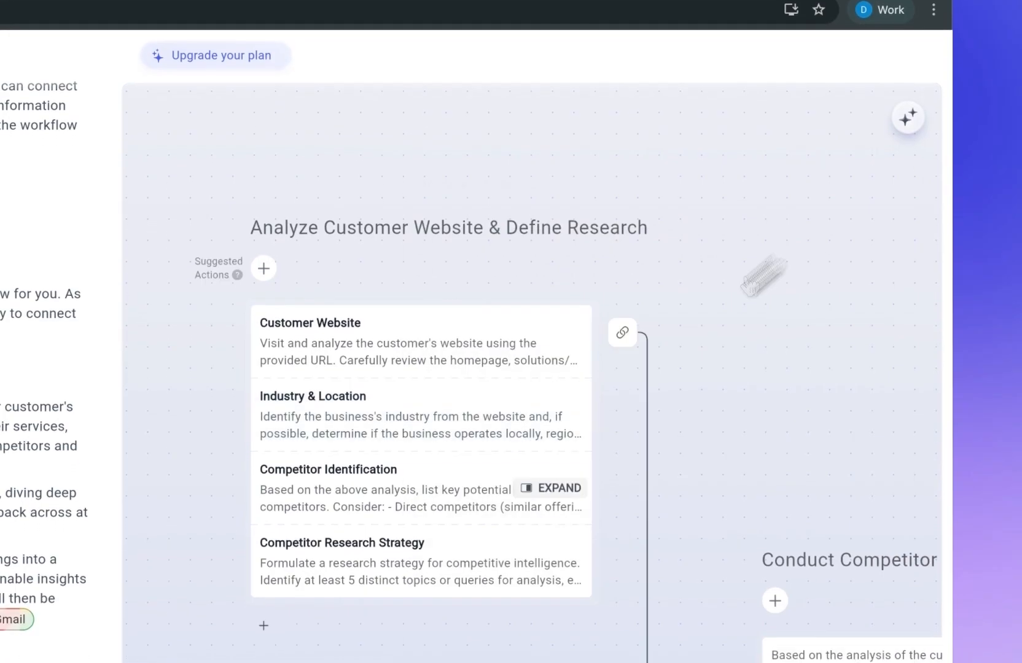
Open and read the Competitor Identification step's instructions, then close the panel
{"action": "left_click", "coordinate": [542, 495]}
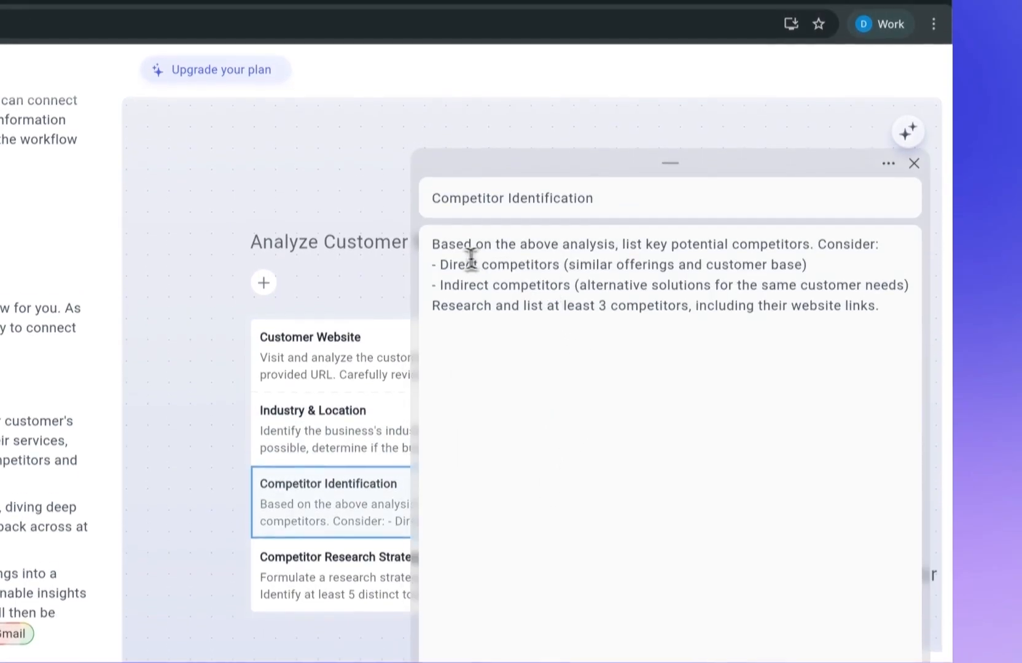
{"action": "left_click_drag", "start_coordinate": [447, 283], "coordinate": [536, 301]}
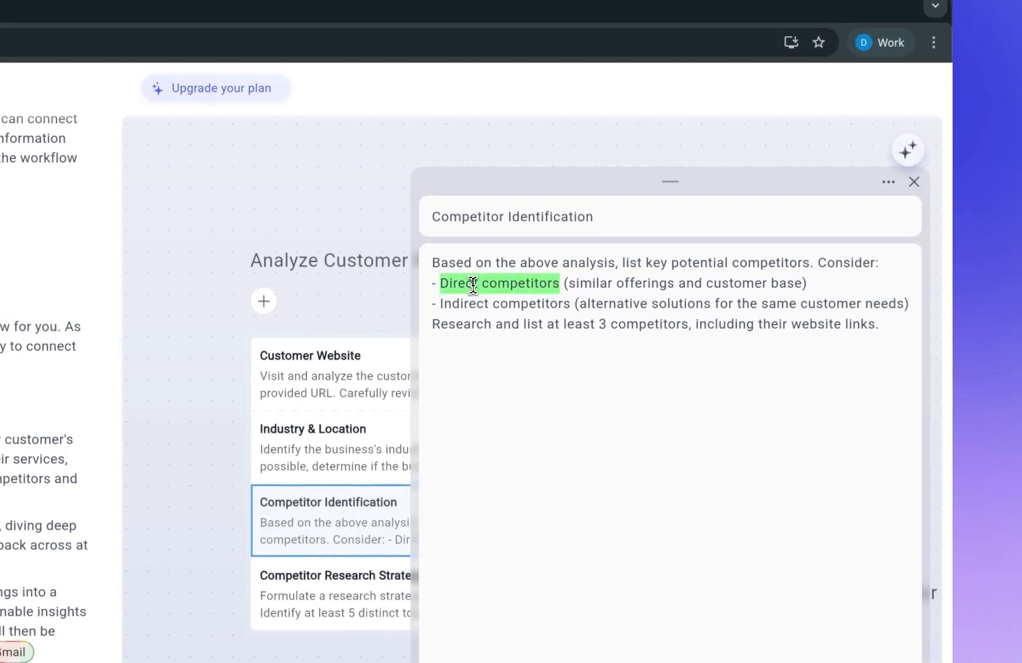
{"action": "left_click", "coordinate": [567, 307]}
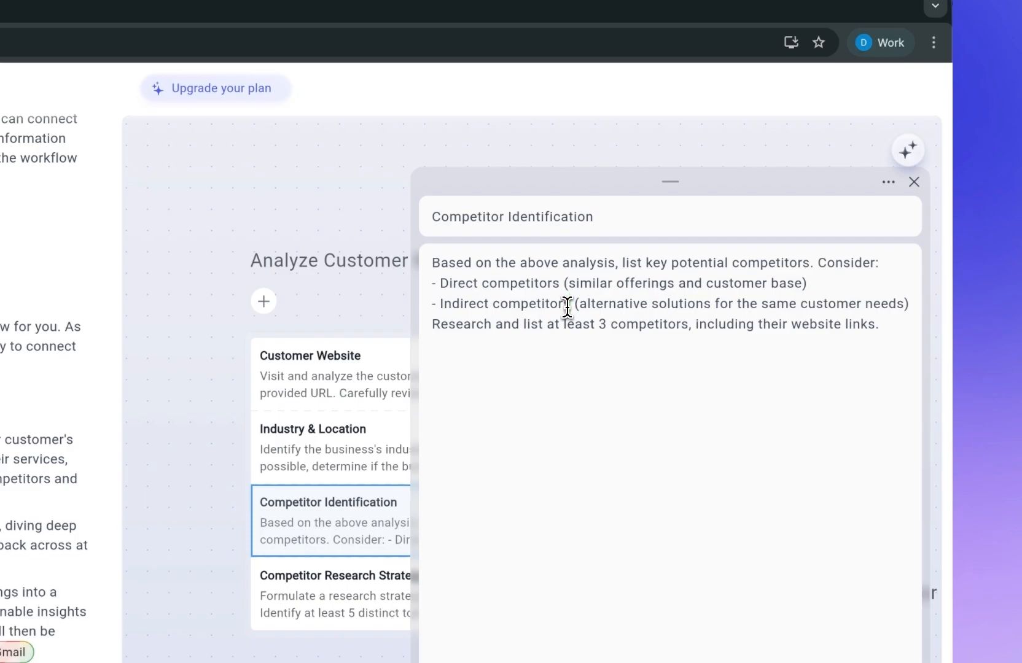
{"action": "left_click", "coordinate": [464, 284]}
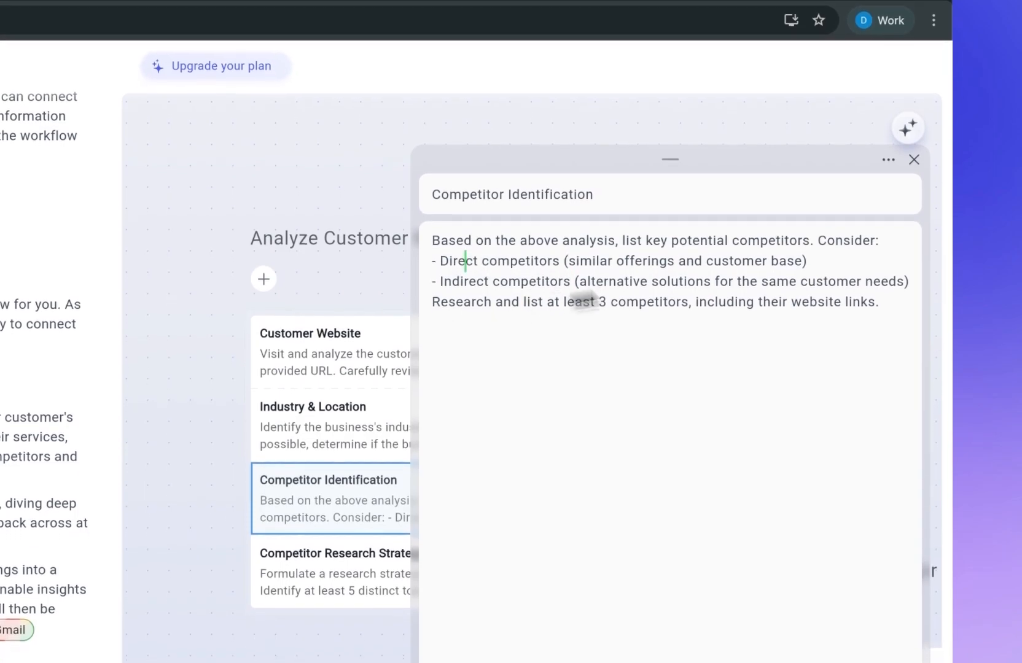
{"action": "left_click_drag", "start_coordinate": [545, 301], "coordinate": [590, 302]}
{"action": "left_click", "coordinate": [590, 302]}
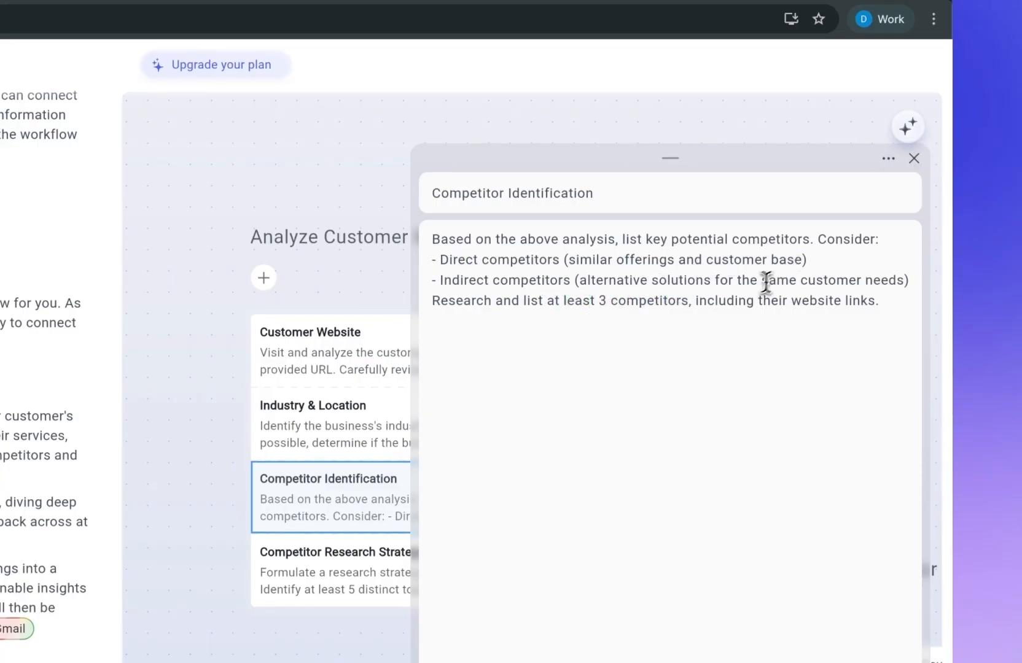
{"action": "left_click", "coordinate": [914, 161]}
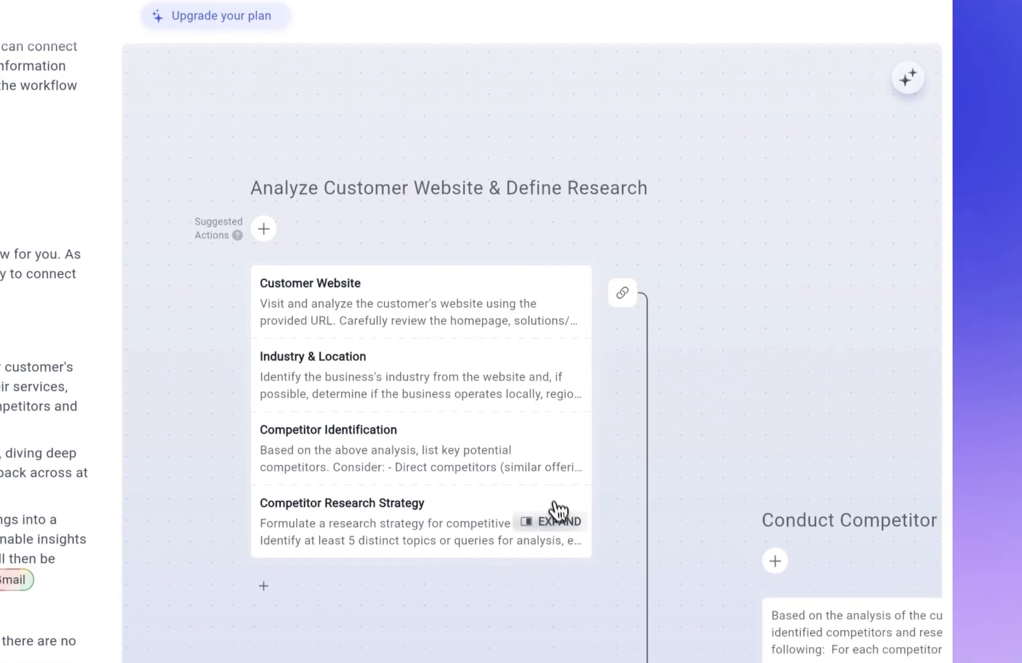
Open and read the Competitor Research Strategy step's instructions, then close the panel
{"action": "left_click", "coordinate": [561, 572]}
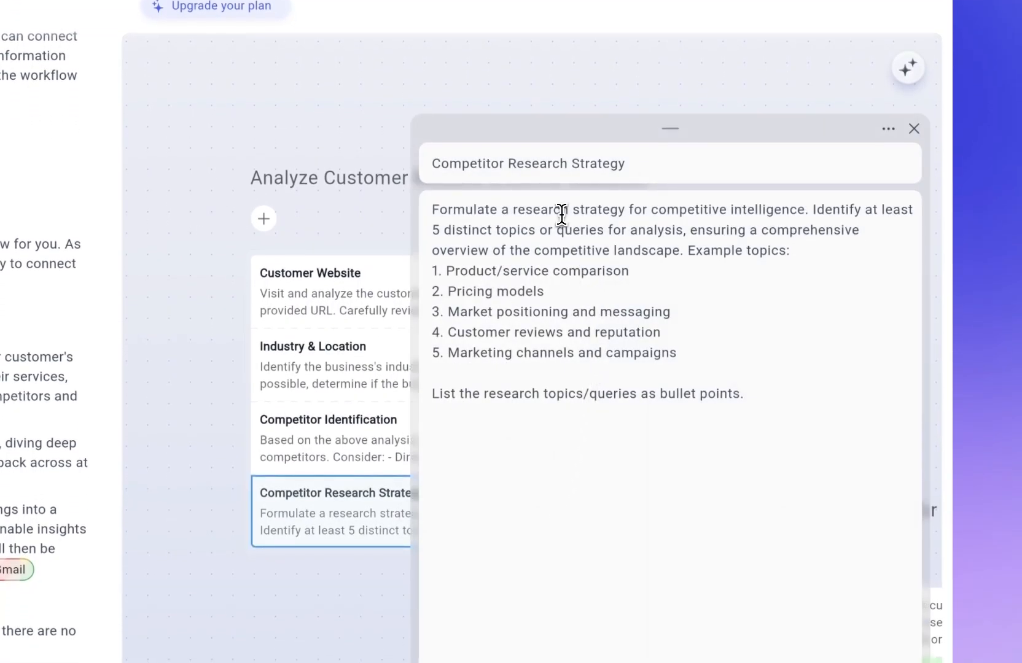
{"action": "left_click", "coordinate": [751, 234]}
{"action": "left_click_drag", "start_coordinate": [433, 231], "coordinate": [422, 207]}
{"action": "left_click", "coordinate": [499, 209]}
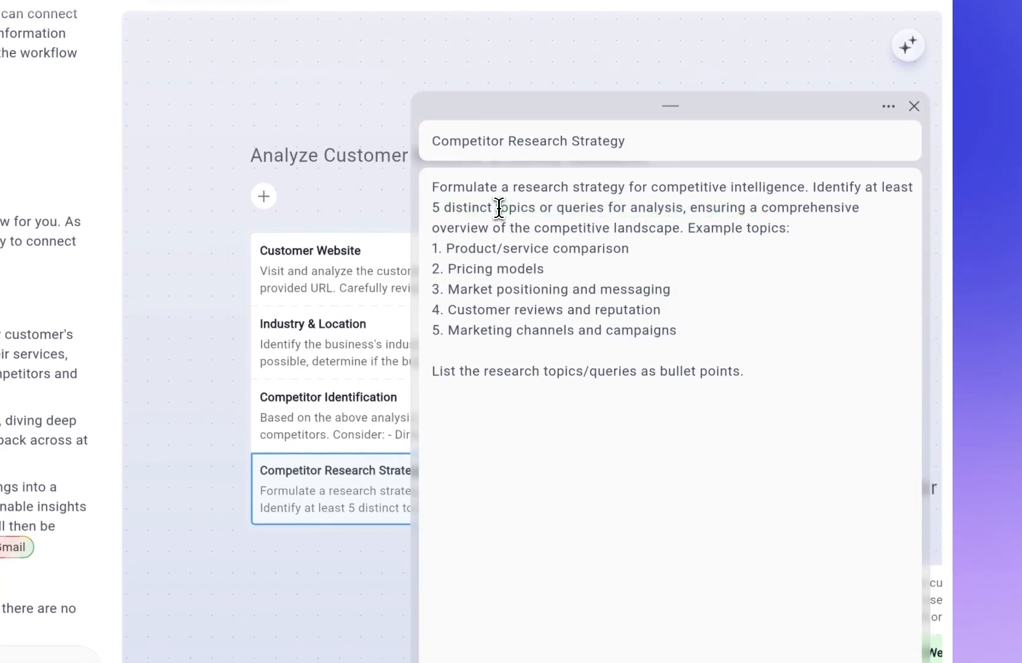
{"action": "left_click", "coordinate": [914, 105]}
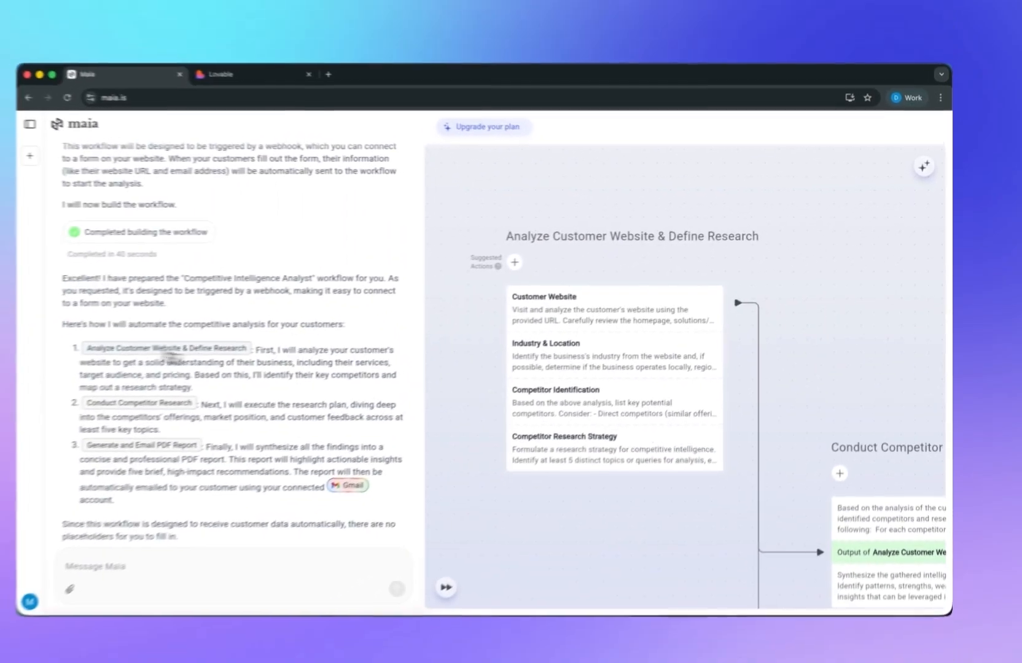
Open and review the Conduct Competitor Research step's main research instructions and its list of research aspects
{"action": "left_click", "coordinate": [129, 403]}
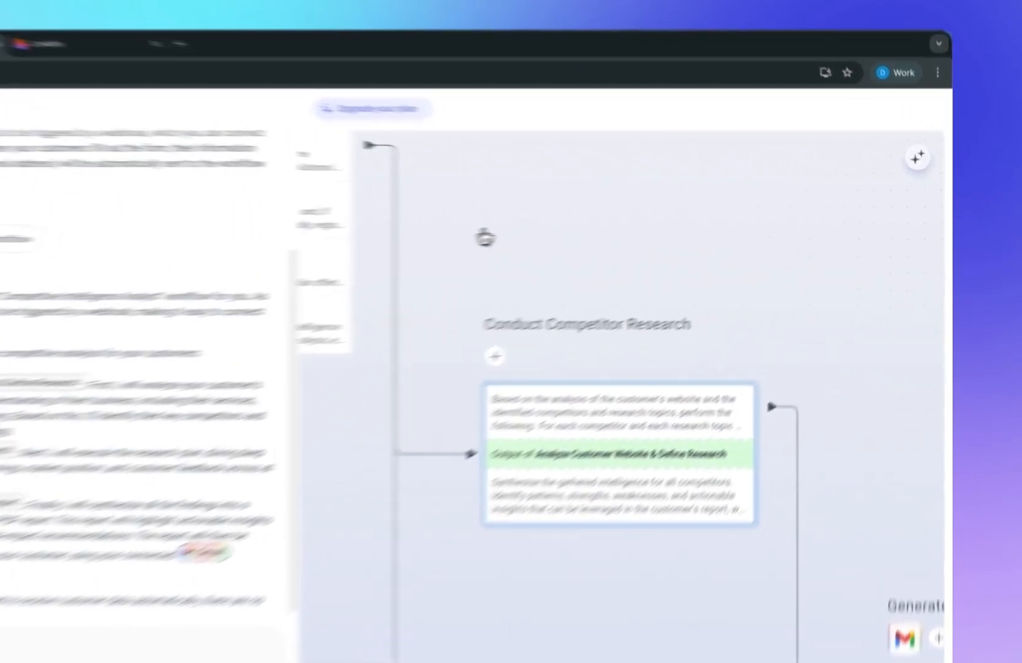
{"action": "mouse_move", "coordinate": [679, 424]}
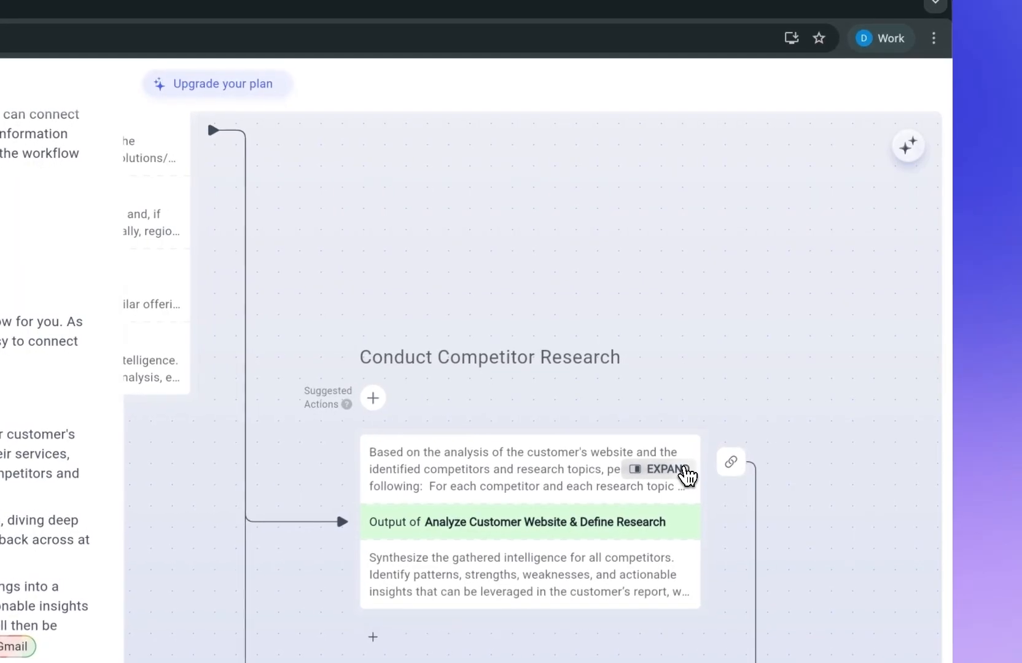
{"action": "left_click", "coordinate": [683, 470]}
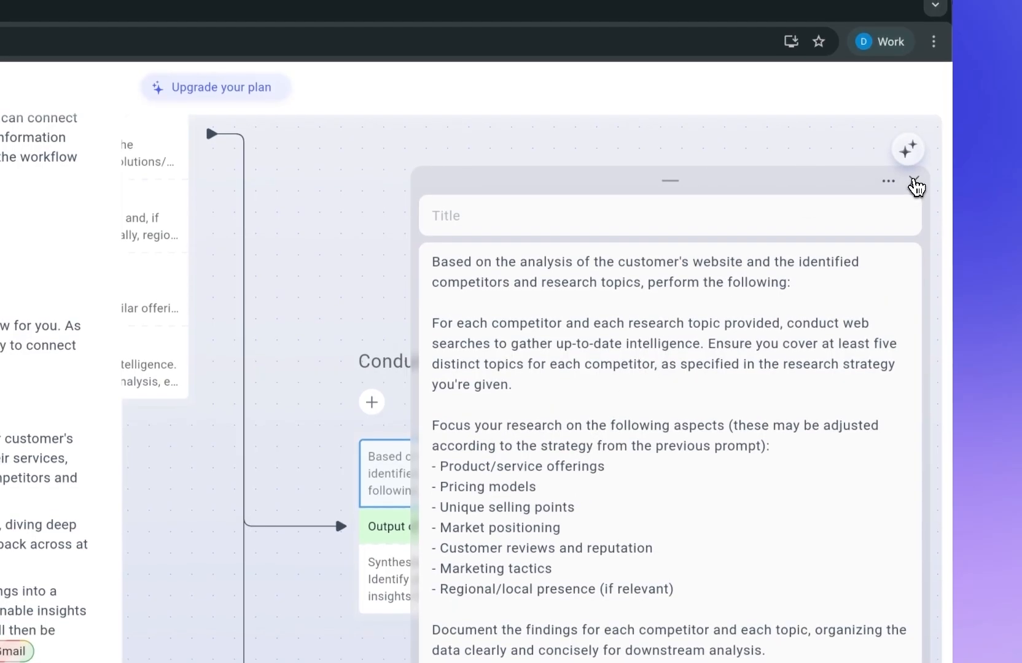
{"action": "left_click", "coordinate": [914, 177]}
{"action": "left_click", "coordinate": [639, 382]}
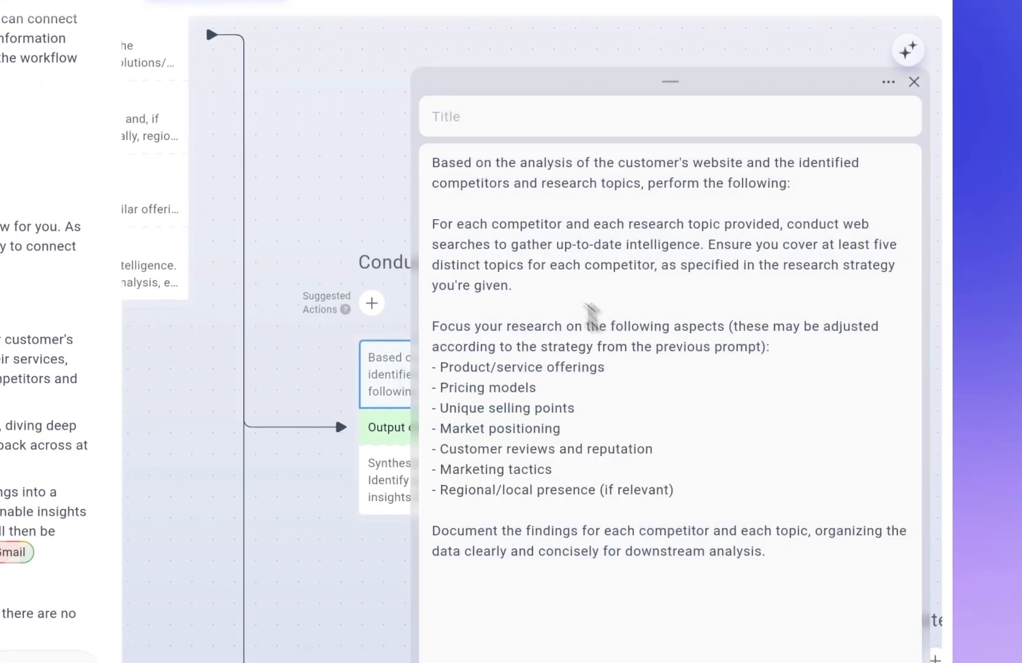
{"action": "left_click_drag", "start_coordinate": [429, 366], "coordinate": [718, 500]}
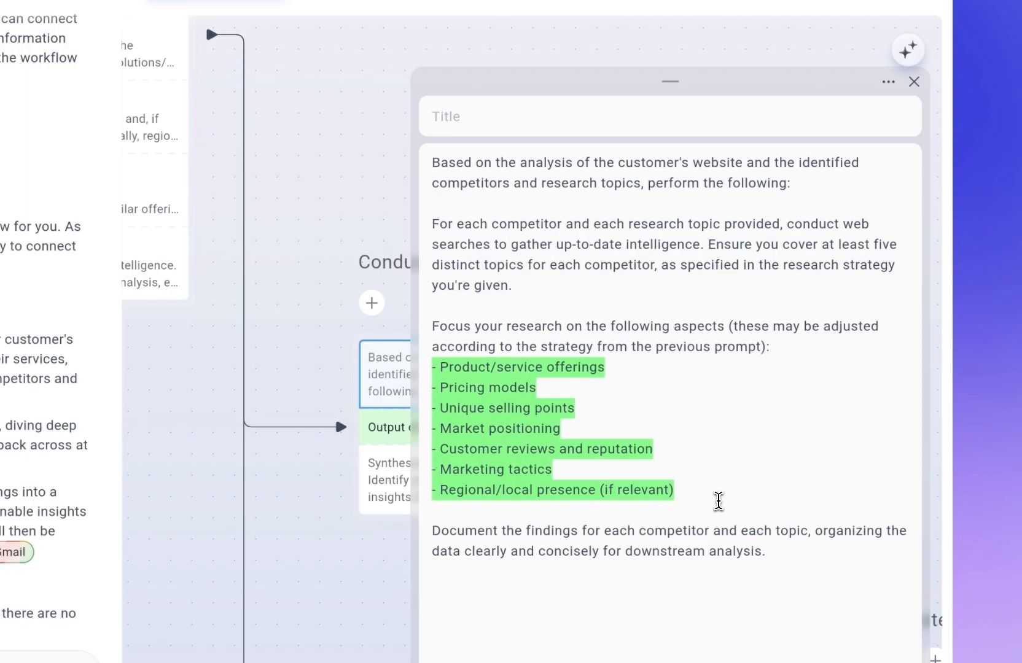
{"action": "left_click", "coordinate": [719, 500]}
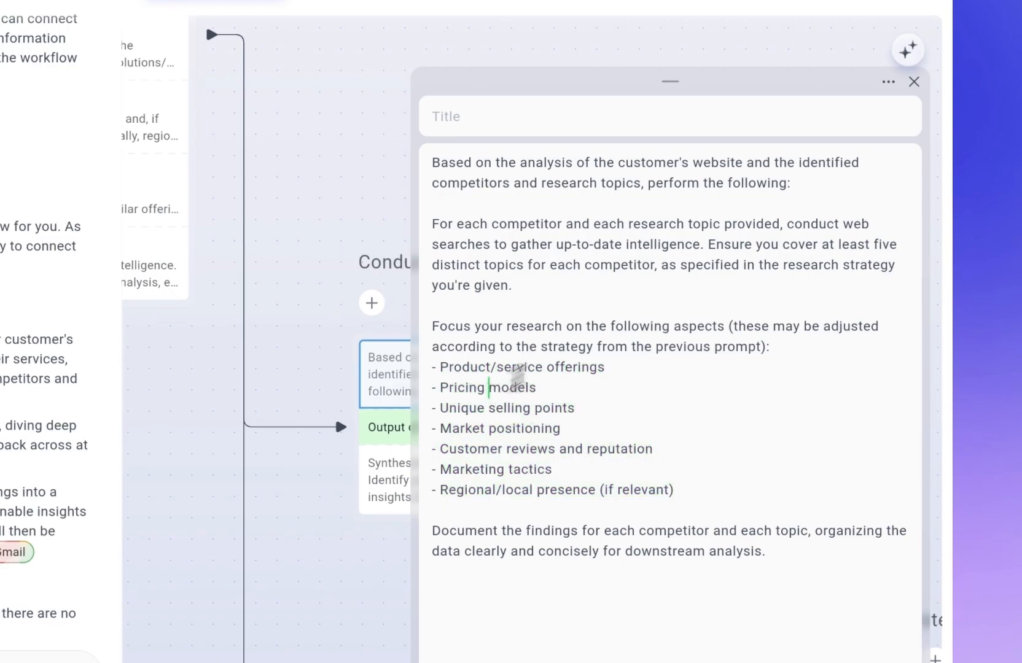
{"action": "left_click", "coordinate": [914, 81]}
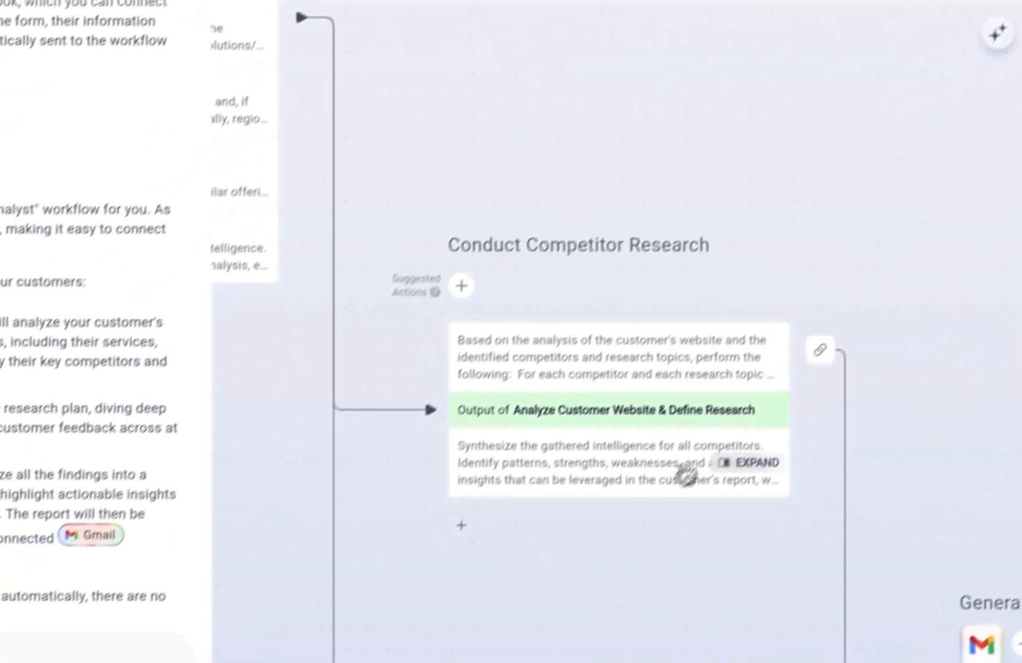
Open and read the synthesis instructions in the Conduct Competitor Research stage, then close the panel
{"action": "scroll", "coordinate": [530, 430], "scroll_direction": "down", "scroll_amount": 3}
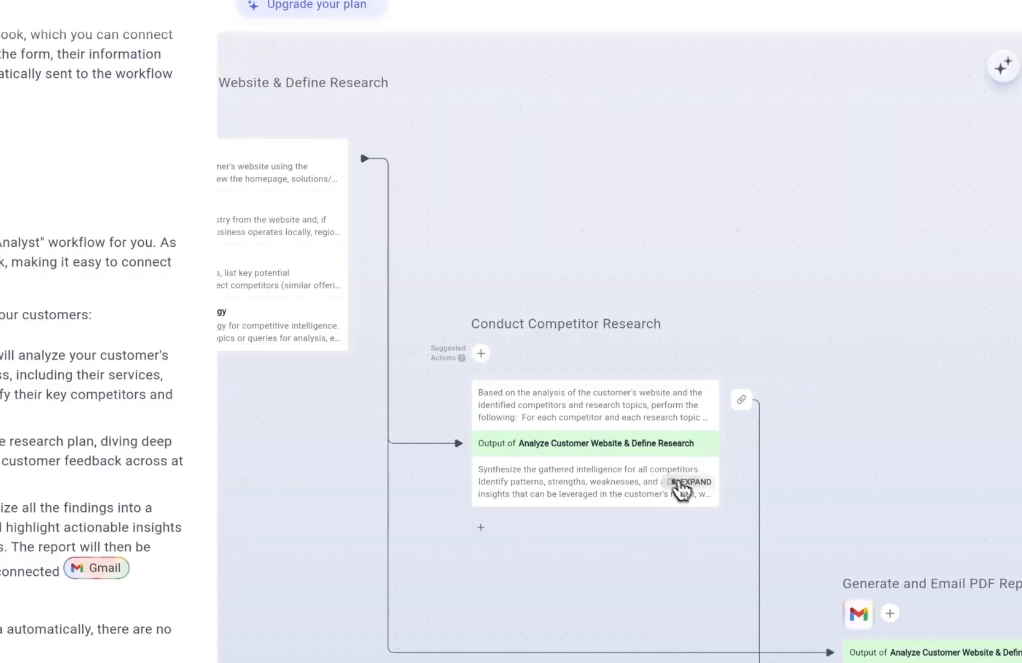
{"action": "left_click", "coordinate": [679, 485]}
{"action": "double_click", "coordinate": [582, 208]}
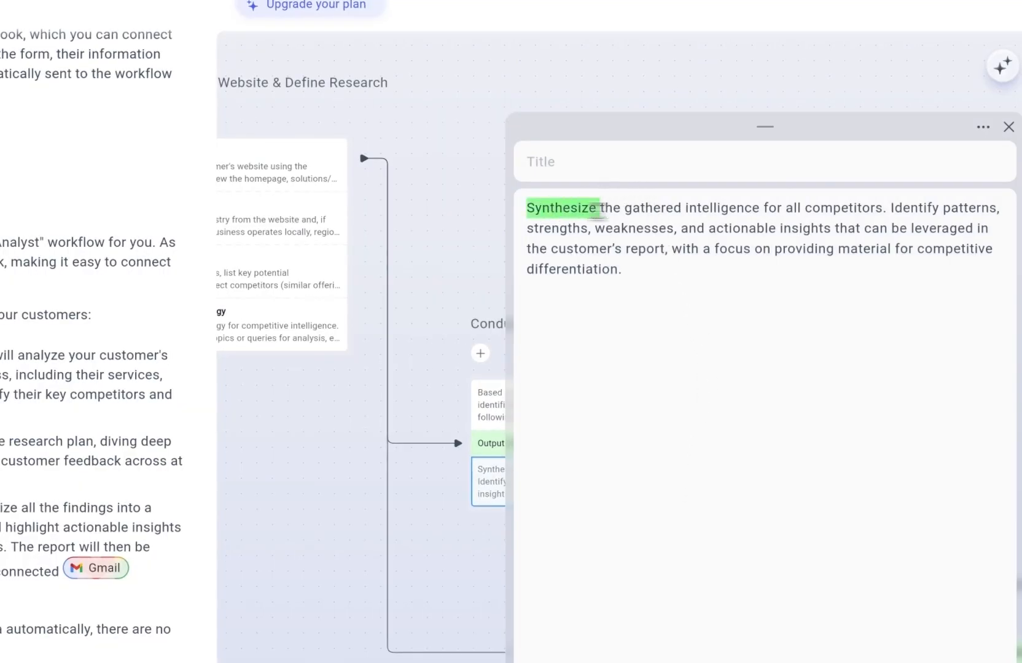
{"action": "left_click_drag", "start_coordinate": [582, 212], "coordinate": [841, 209]}
{"action": "left_click", "coordinate": [841, 208]}
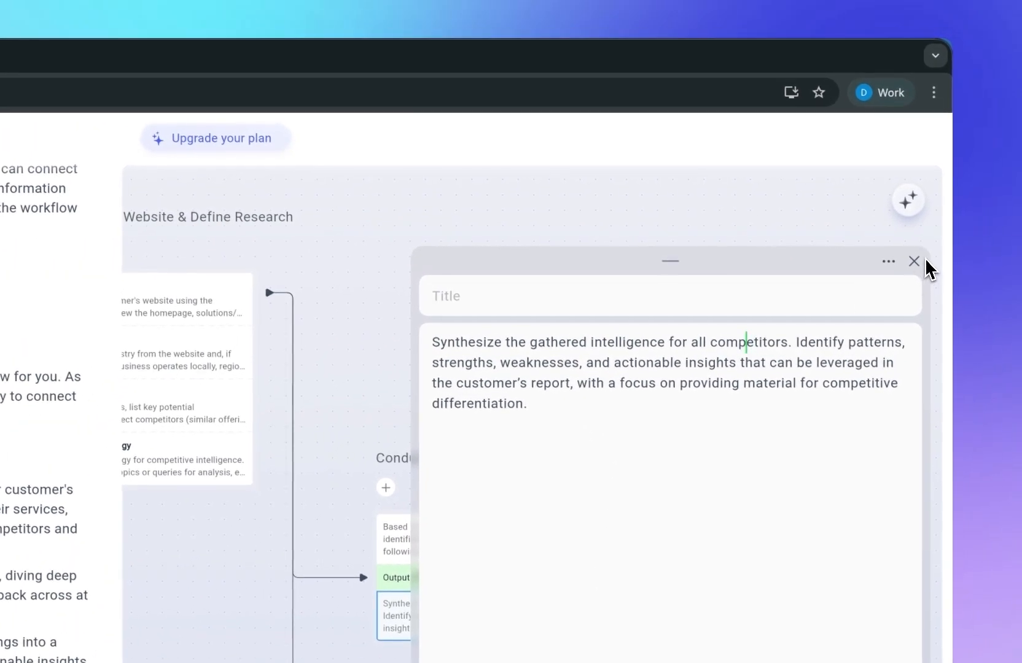
{"action": "left_click", "coordinate": [914, 262]}
{"action": "left_click", "coordinate": [232, 434]}
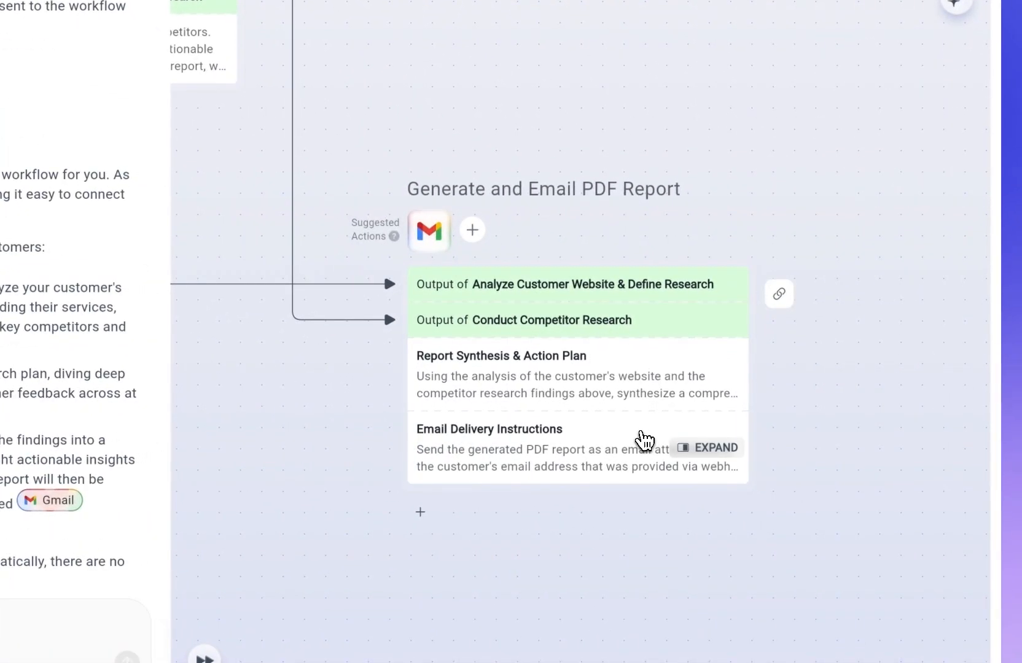
Check the suggested Gmail Send Email action and read the Report Synthesis & Action Plan step's instructions
{"action": "mouse_move", "coordinate": [423, 219]}
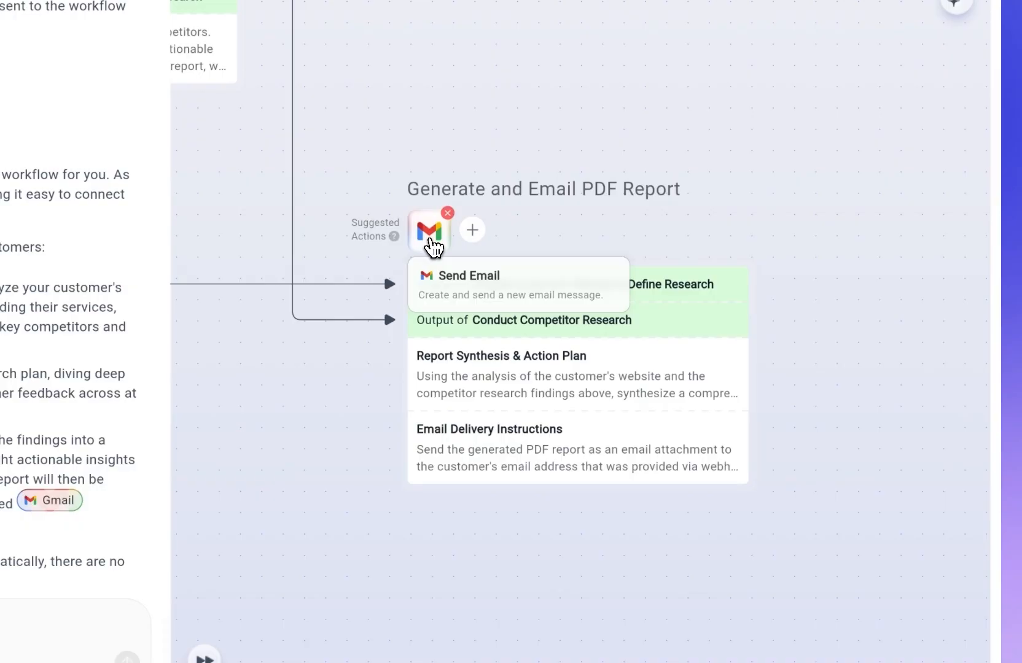
{"action": "left_click", "coordinate": [708, 375]}
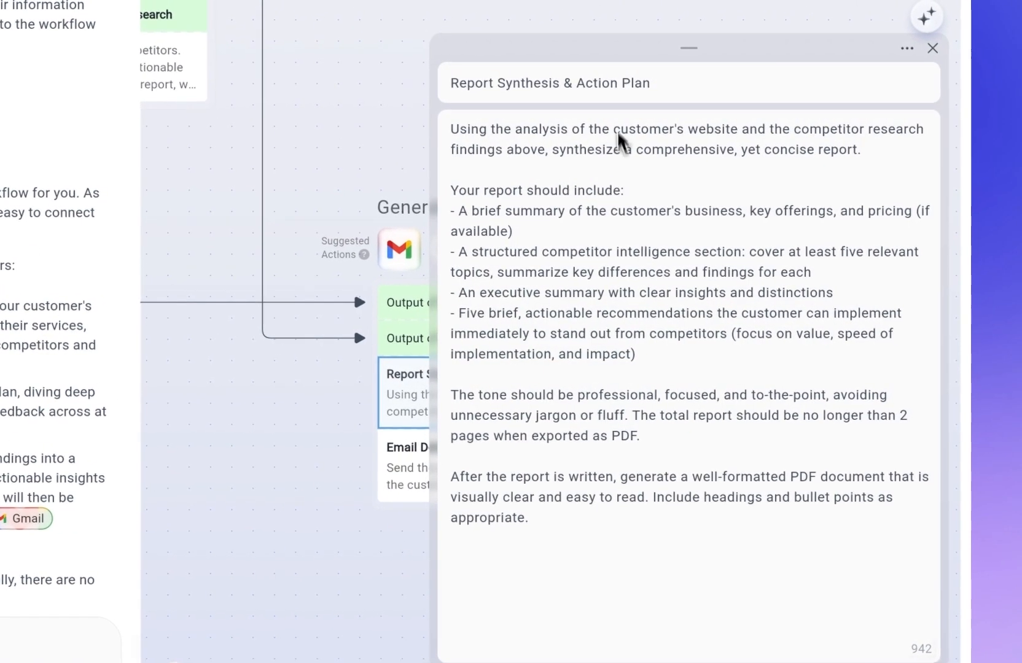
{"action": "left_click_drag", "start_coordinate": [693, 551], "coordinate": [452, 123]}
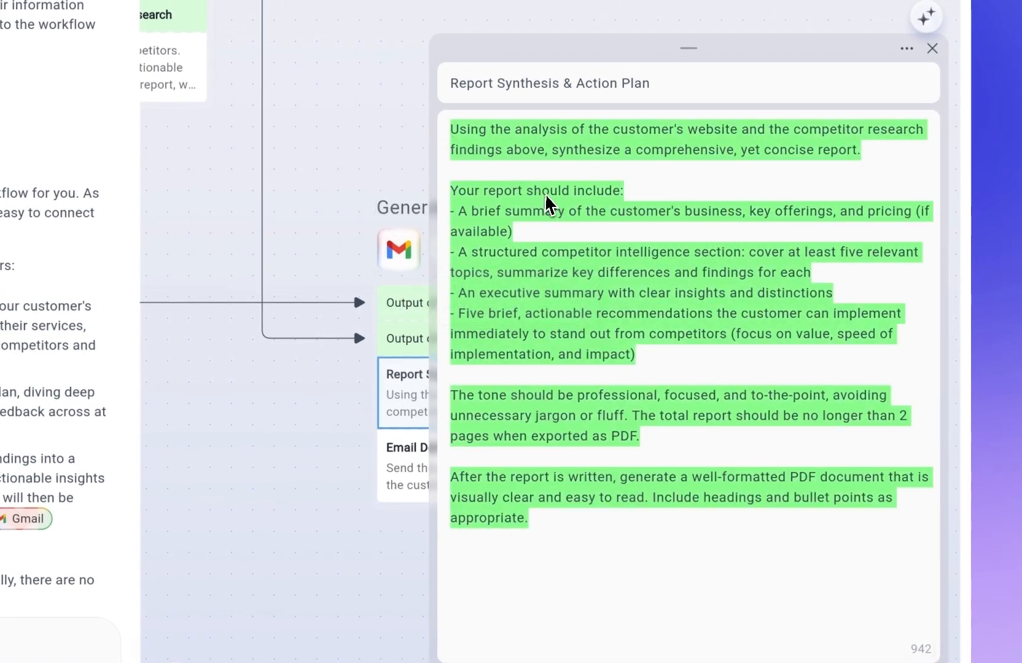
{"action": "left_click", "coordinate": [546, 194]}
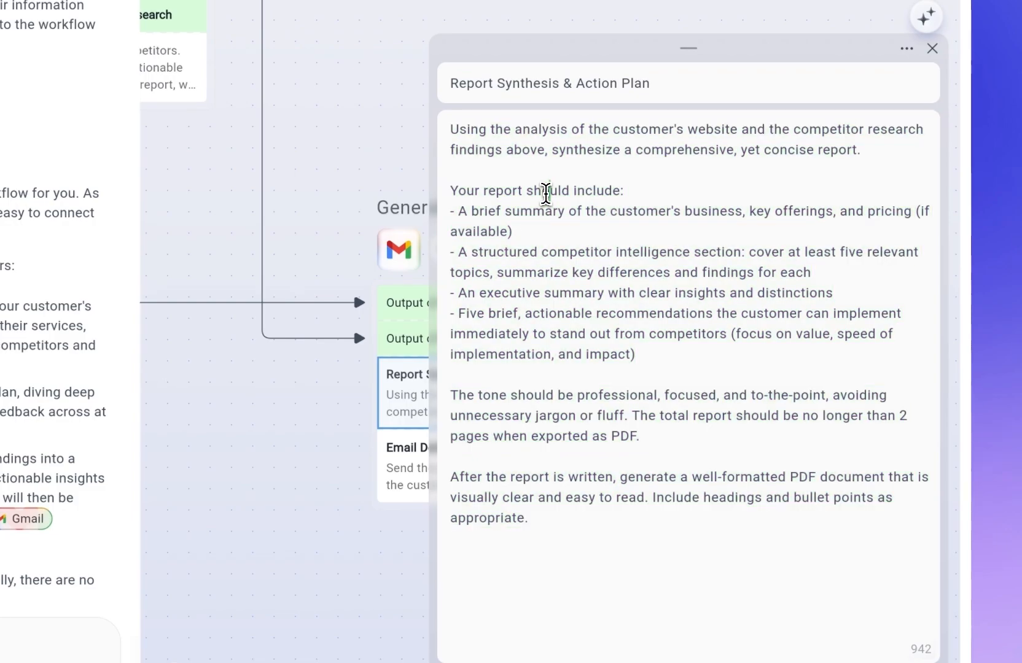
{"action": "left_click", "coordinate": [932, 48]}
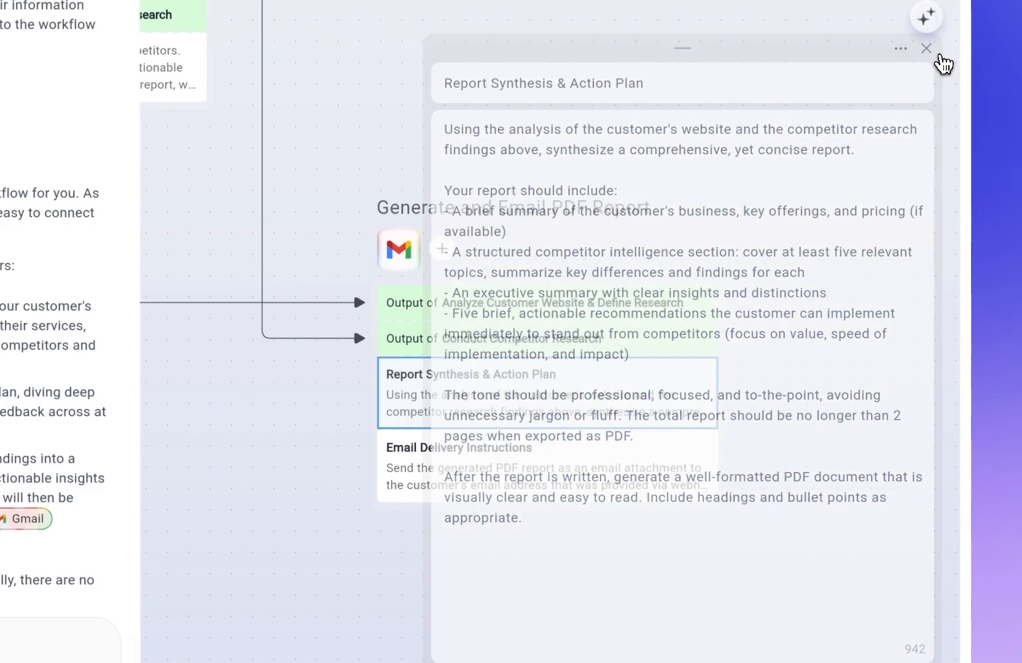
Open and read the Email Delivery Instructions step, then close the panel
{"action": "left_click", "coordinate": [652, 467]}
{"action": "left_click_drag", "start_coordinate": [673, 285], "coordinate": [428, 137]}
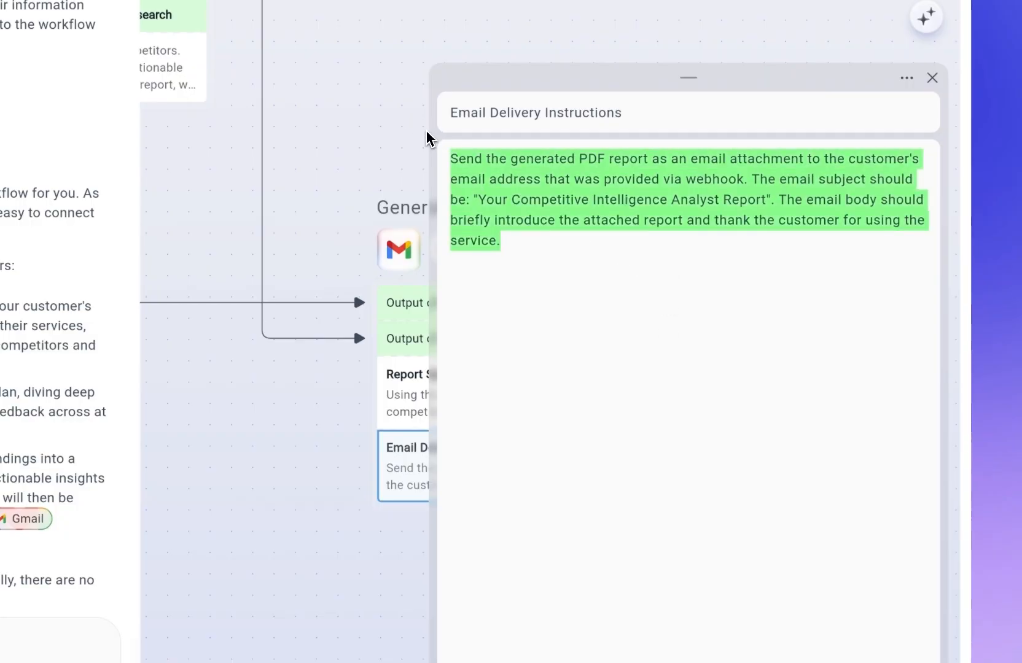
{"action": "left_click", "coordinate": [640, 286]}
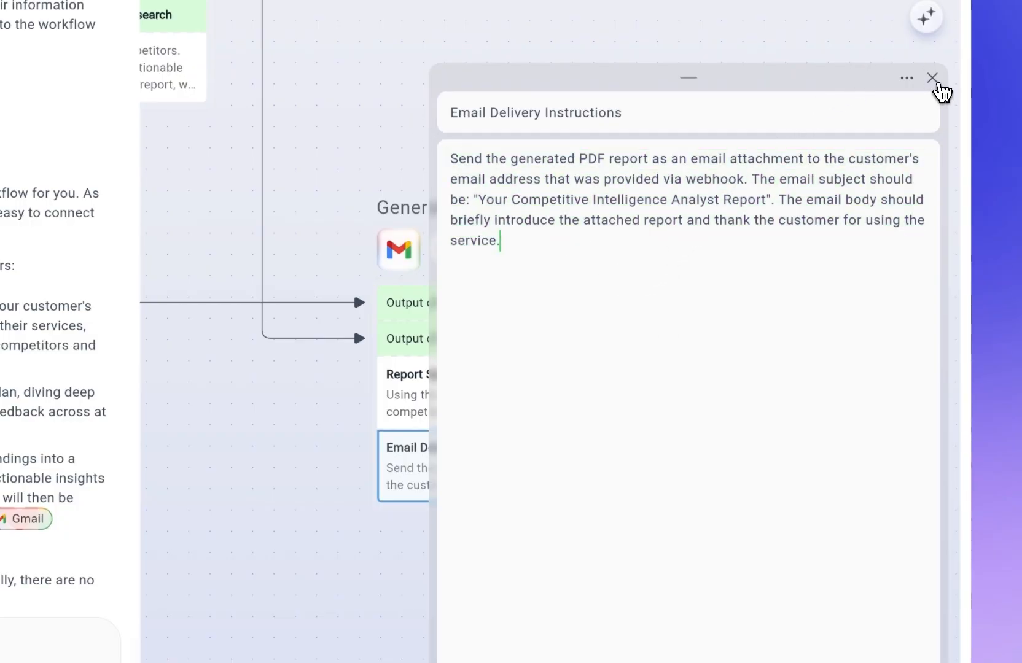
{"action": "left_click", "coordinate": [934, 79]}
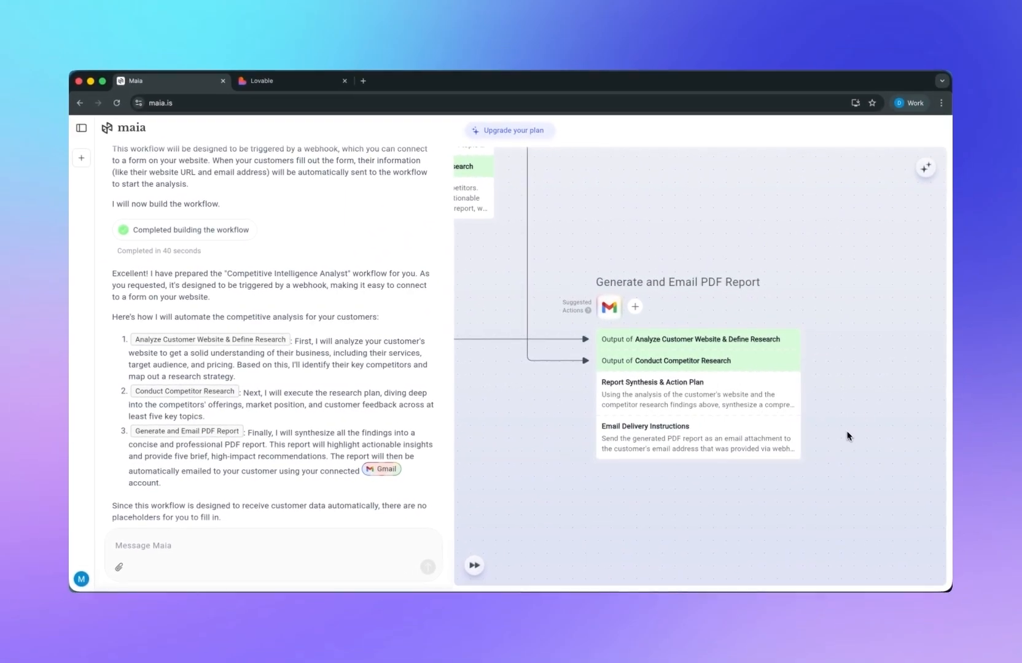
Switch to the RivalRee notes page, review its Email Template section, and return to the Maia workflow
{"action": "left_click_drag", "start_coordinate": [848, 437], "coordinate": [839, 426]}
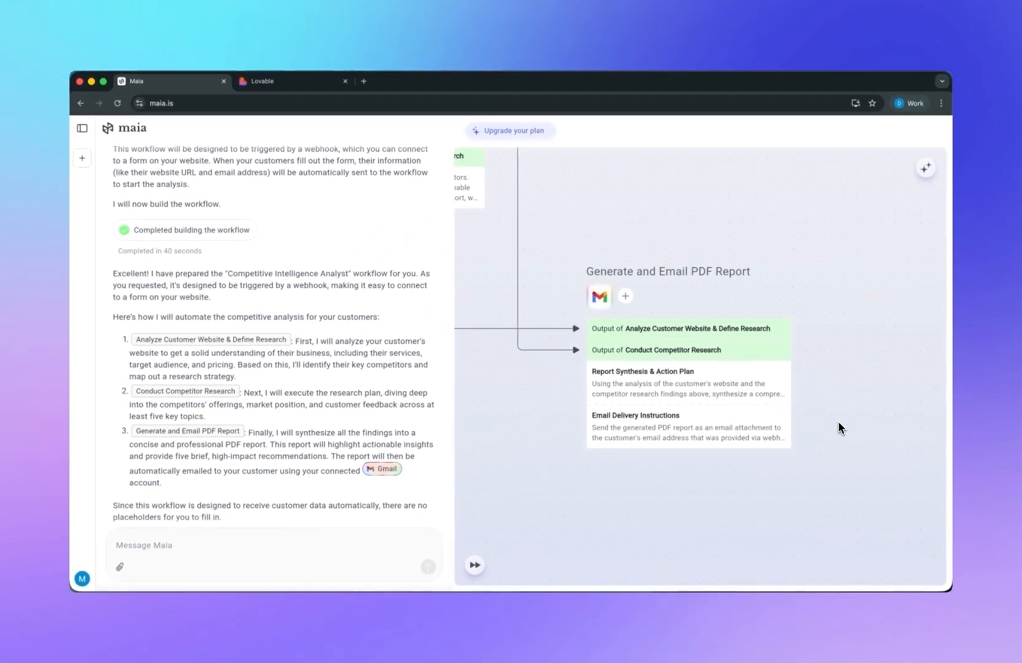
{"action": "key", "text": "ctrl+Up"}
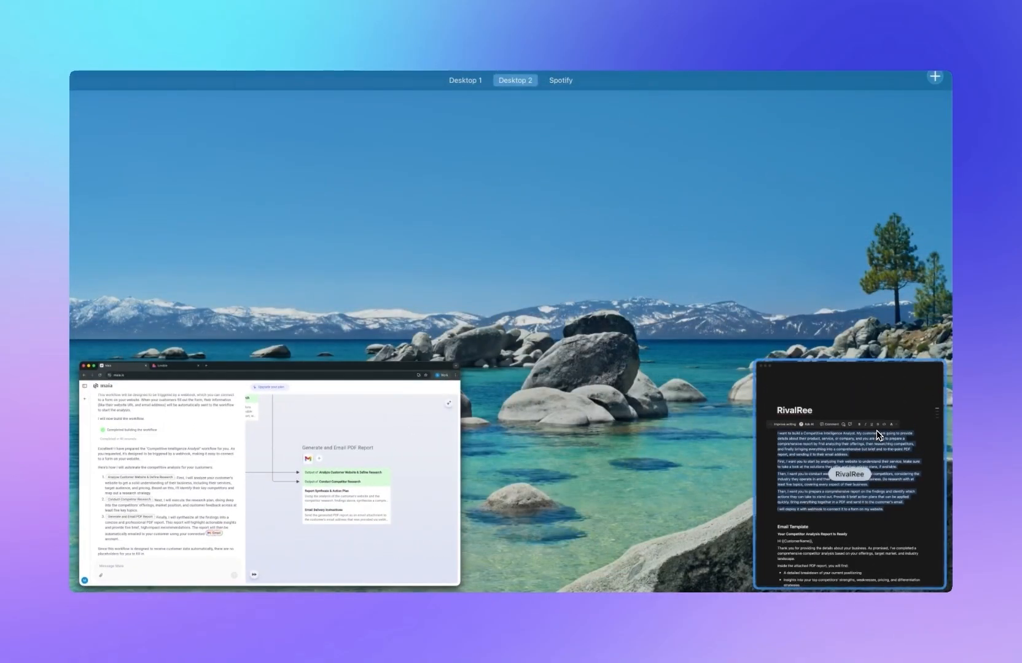
{"action": "left_click", "coordinate": [880, 438]}
{"action": "left_click", "coordinate": [728, 370]}
{"action": "scroll", "coordinate": [725, 430], "scroll_direction": "down", "scroll_amount": 10}
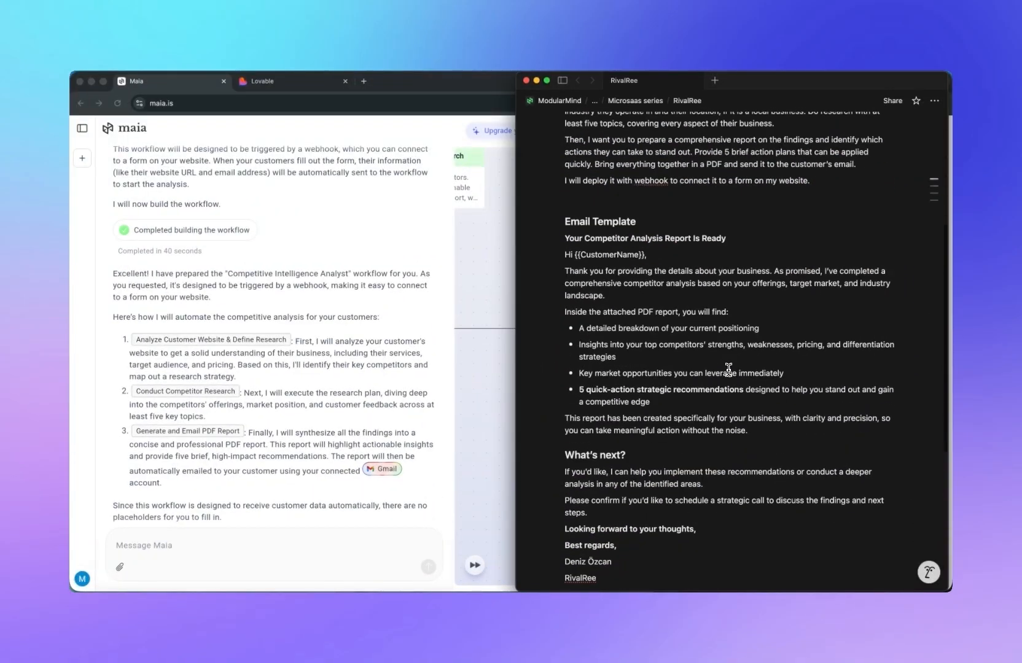
{"action": "left_click_drag", "start_coordinate": [640, 478], "coordinate": [566, 158]}
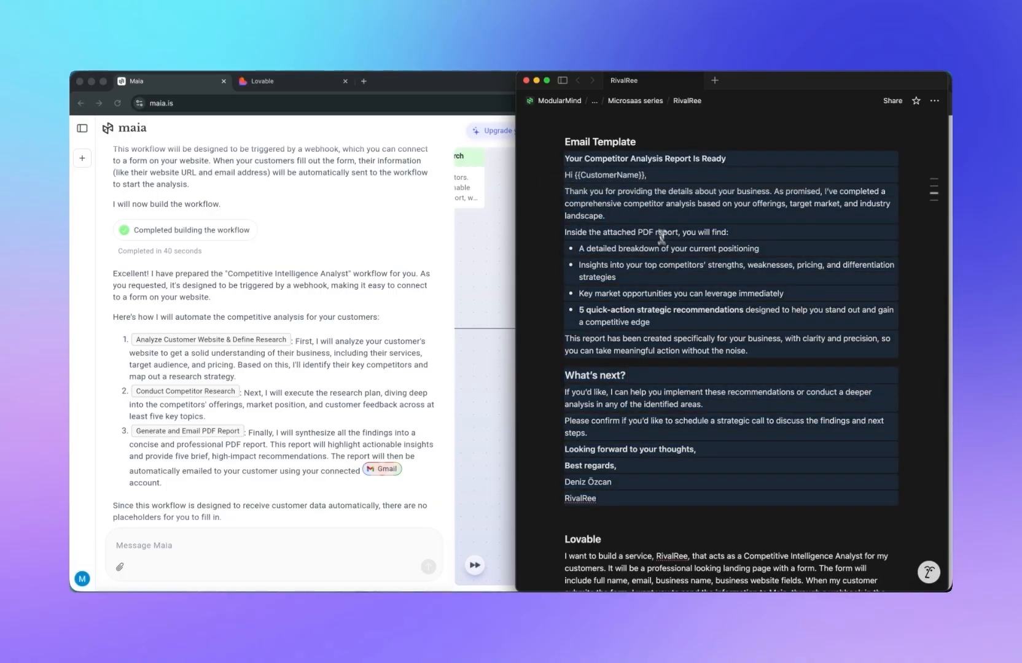
{"action": "key", "text": "super+Tab"}
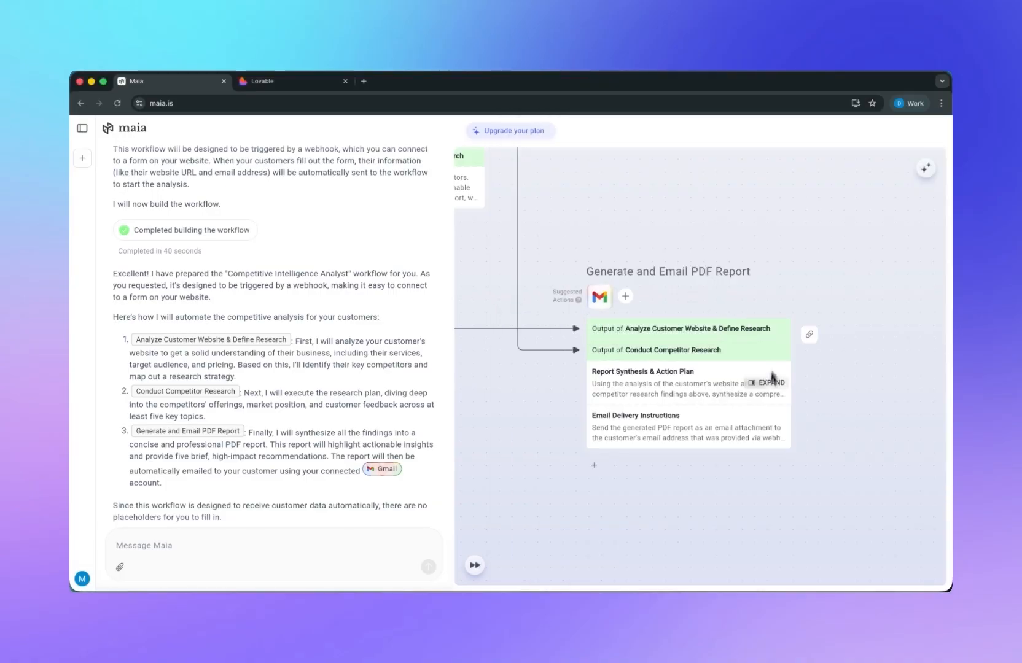
Open the Email Delivery Instructions and replace the email-body sentence with "Use this template for the email body:" plus the pasted email template
{"action": "left_click", "coordinate": [769, 434]}
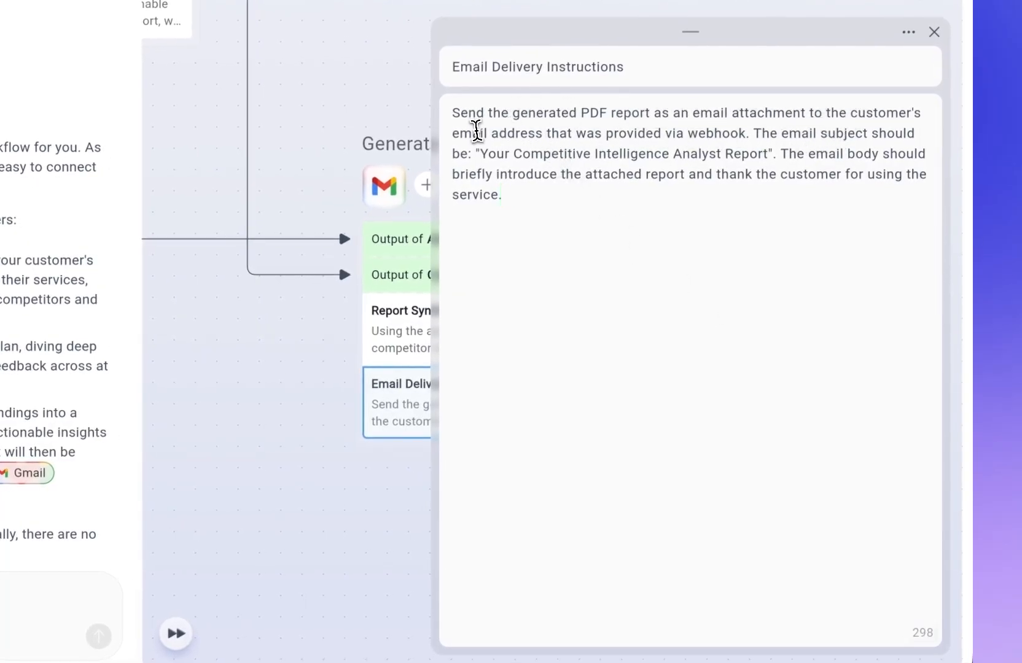
{"action": "mouse_move", "coordinate": [498, 153]}
{"action": "left_mouse_down"}
{"action": "mouse_move", "coordinate": [765, 153]}
{"action": "mouse_move", "coordinate": [484, 144]}
{"action": "mouse_move", "coordinate": [497, 146]}
{"action": "left_mouse_up"}
{"action": "left_click", "coordinate": [766, 153]}
{"action": "left_click", "coordinate": [497, 146]}
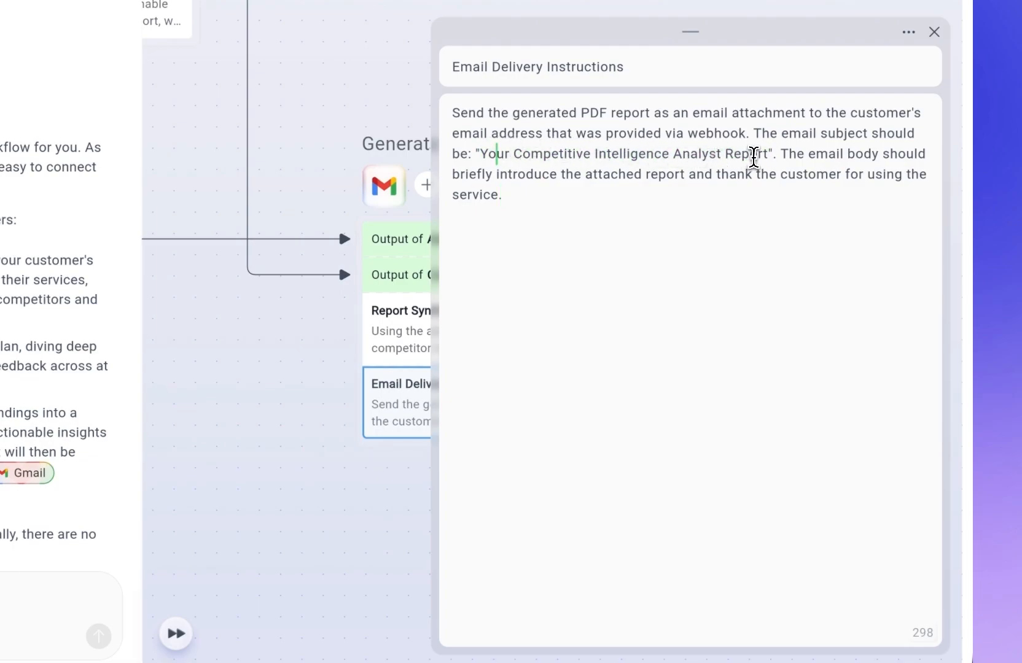
{"action": "left_click_drag", "start_coordinate": [557, 198], "coordinate": [783, 153]}
{"action": "key", "text": "BackSpace"}
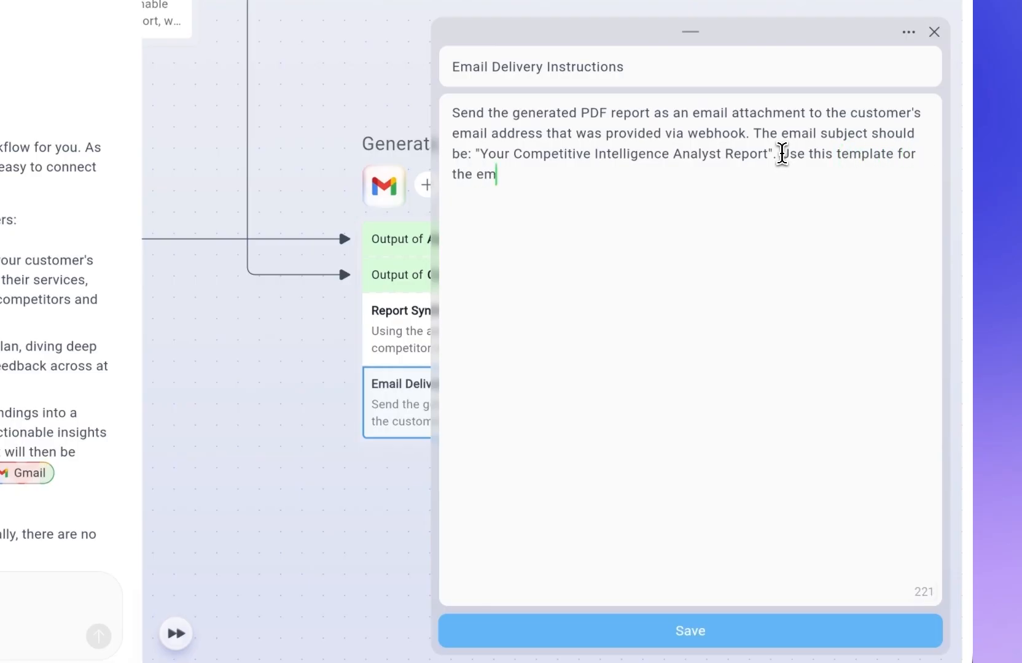
{"action": "type", "text": "**Your Competitor Analysis Report Is Ready**  Hi {{CustomerName}},  Thank you for providing the details about your business. As promised, I’ve completed a comprehensive competitor analysis based on your offerings, target market, and industry landscape.  Inside the attached PDF report, you will find:  - A detailed breakdown of your current positioning - Insights into your top competitors’ strengths, weaknesses, pricing, and differentiation strategies - Key market opportunities you can leverage immediately - **5 quick-action strategic recommendations** designed to help you stand out and gain a competitive edge  This report has been created specifically for your business, with clarity and precision, so you can take meaningful action without the noise.  ### **What's next?**  If you'd like, I can help you implement these recommendations or conduct a deeper analysis in any of the identified areas.  Please confirm if you'd like to schedule a strategic call to discuss the findings and next steps.  **Looking forward to your thoughts,**  **Best regards,**  Deniz Ozcan  RivalRee"}
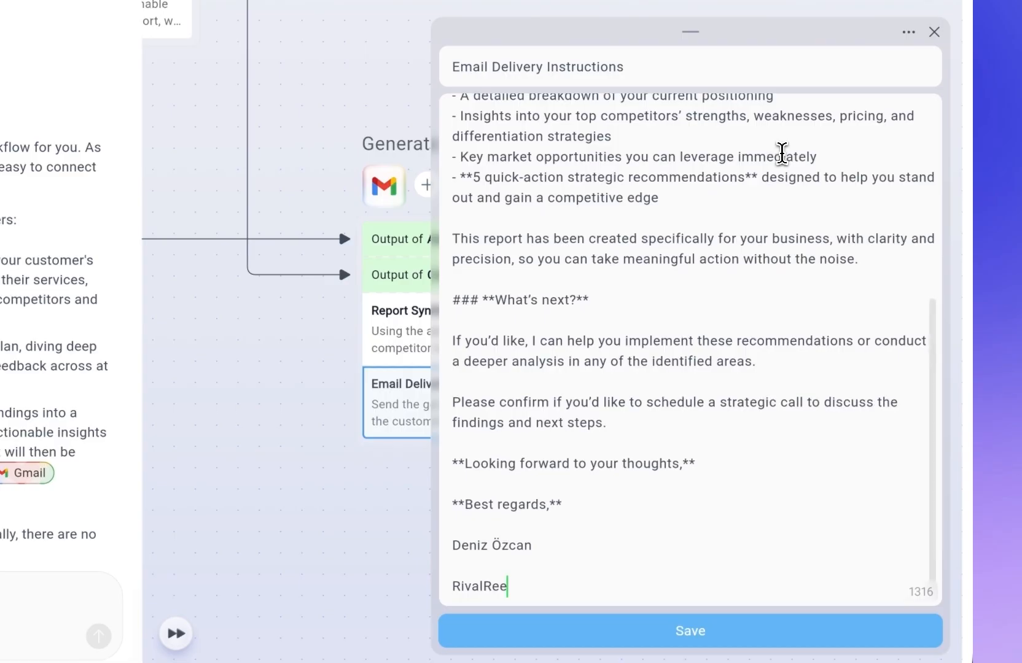
Remove the curly braces around the CustomerName placeholder in the template's greeting line
{"action": "scroll", "coordinate": [792, 164], "scroll_direction": "up", "scroll_amount": 10}
{"action": "scroll", "coordinate": [696, 356], "scroll_direction": "down", "scroll_amount": 5}
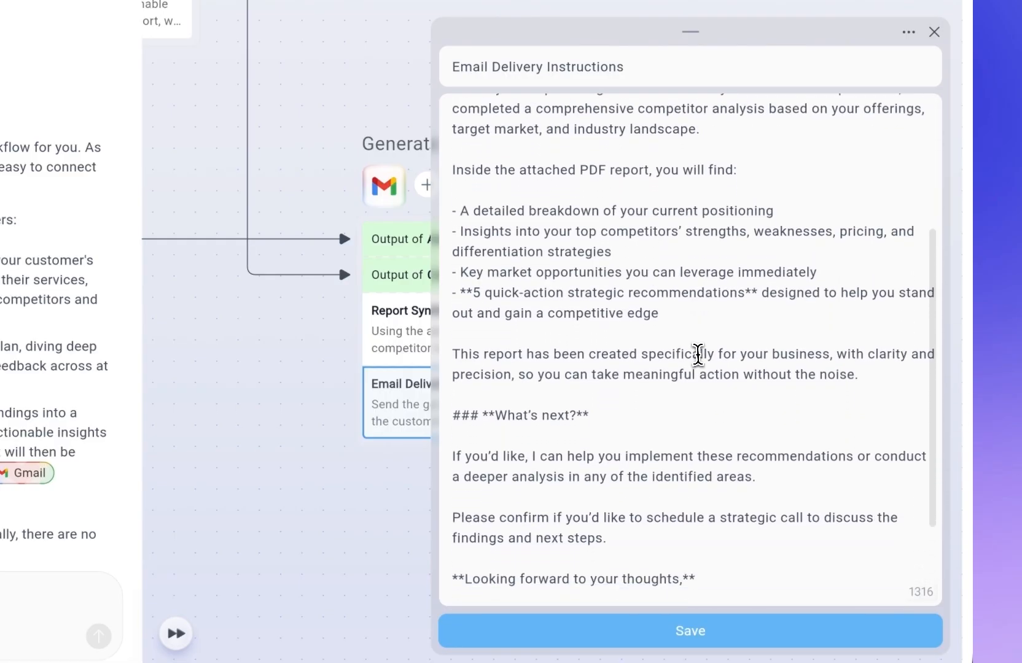
{"action": "left_click_drag", "start_coordinate": [520, 583], "coordinate": [336, 602]}
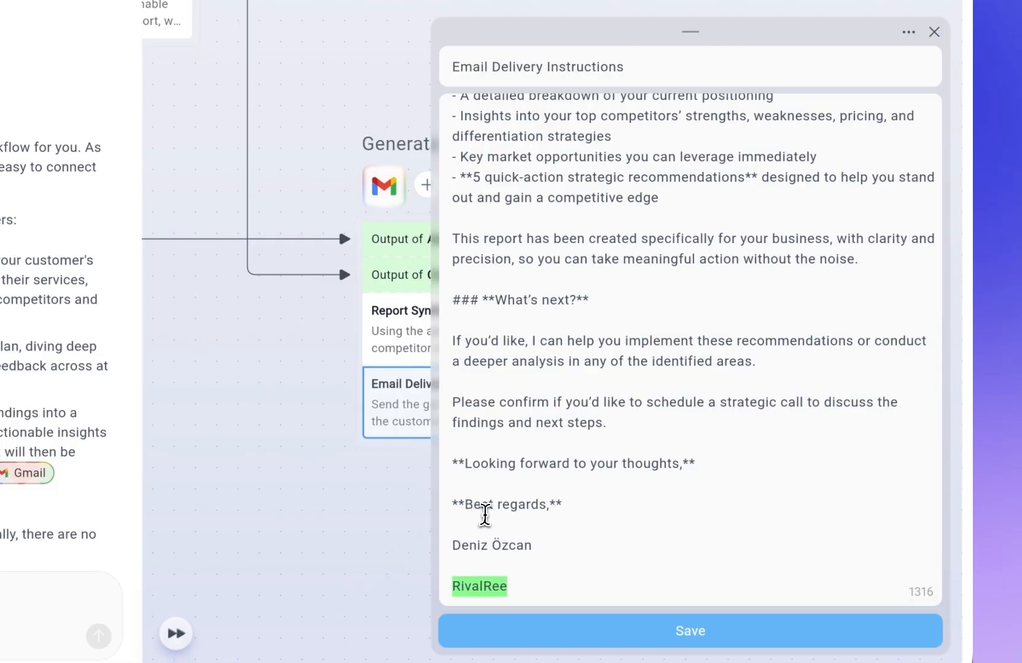
{"action": "scroll", "coordinate": [600, 392], "scroll_direction": "up", "scroll_amount": 5}
{"action": "left_click", "coordinate": [466, 256]}
{"action": "left_click", "coordinate": [617, 261], "text": "shift"}
{"action": "left_click", "coordinate": [616, 260]}
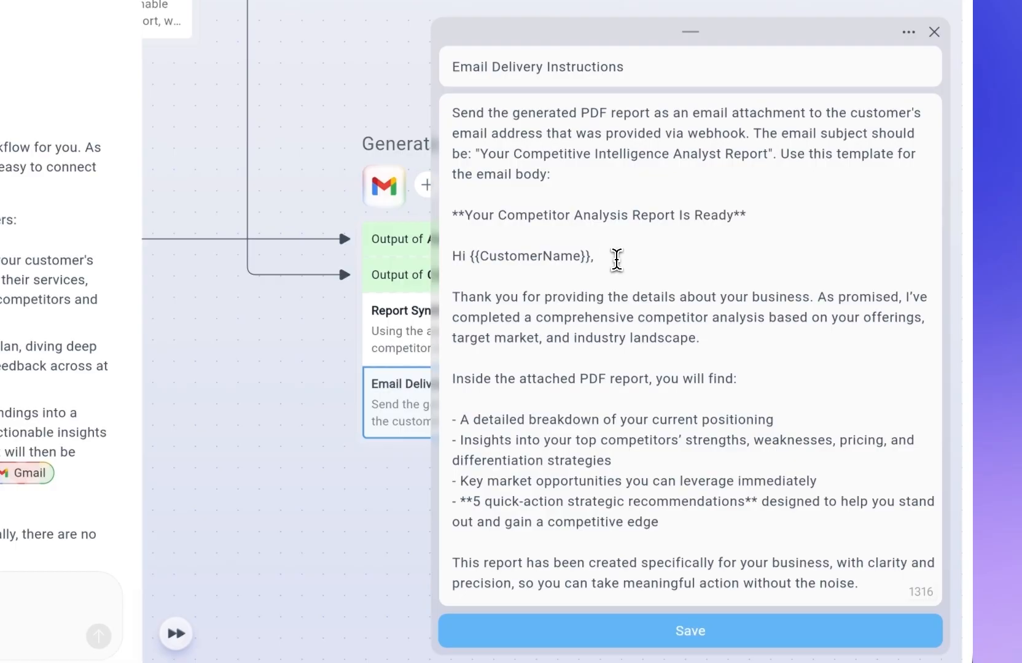
{"action": "key", "text": "BackSpace"}
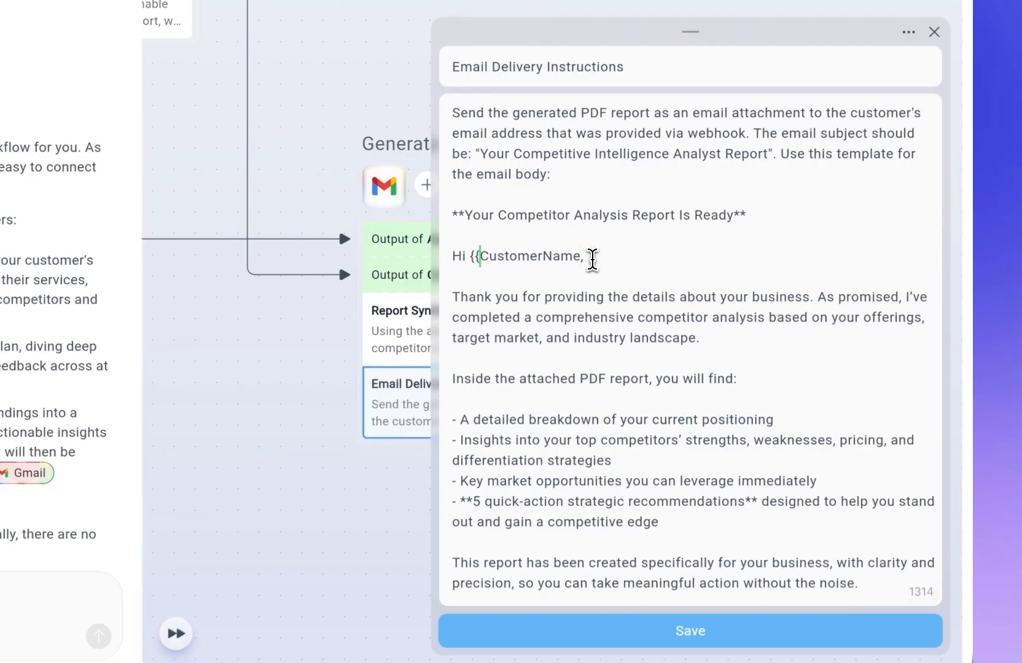
{"action": "key", "text": "BackSpace"}
{"action": "key", "text": "BackSpace"}
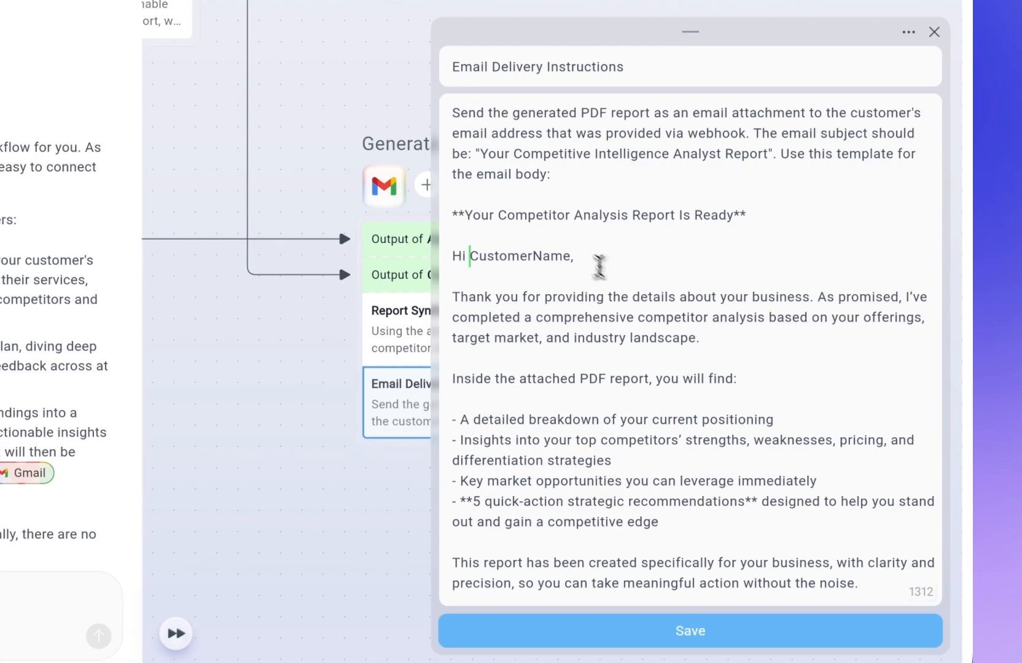
Change the email subject to "Your Competitor Analysis Report Is Ready" and delete the template's bold heading line
{"action": "scroll", "coordinate": [596, 264], "scroll_direction": "down", "scroll_amount": 1}
{"action": "scroll", "coordinate": [655, 310], "scroll_direction": "up", "scroll_amount": 1}
{"action": "left_click_drag", "start_coordinate": [465, 204], "coordinate": [711, 204]}
{"action": "key", "text": "ctrl+c"}
{"action": "left_click", "coordinate": [505, 143]}
{"action": "left_click_drag", "start_coordinate": [480, 143], "coordinate": [765, 143]}
{"action": "key", "text": "ctrl+v"}
{"action": "left_click", "coordinate": [770, 203]}
{"action": "key", "text": "shift+Home"}
{"action": "key", "text": "BackSpace"}
{"action": "key", "text": "BackSpace"}
{"action": "key", "text": "BackSpace"}
Save the edited Email Delivery Instructions
{"action": "scroll", "coordinate": [575, 237], "scroll_direction": "down", "scroll_amount": 5}
{"action": "left_click", "coordinate": [531, 600]}
{"action": "scroll", "coordinate": [567, 416], "scroll_direction": "up", "scroll_amount": 5}
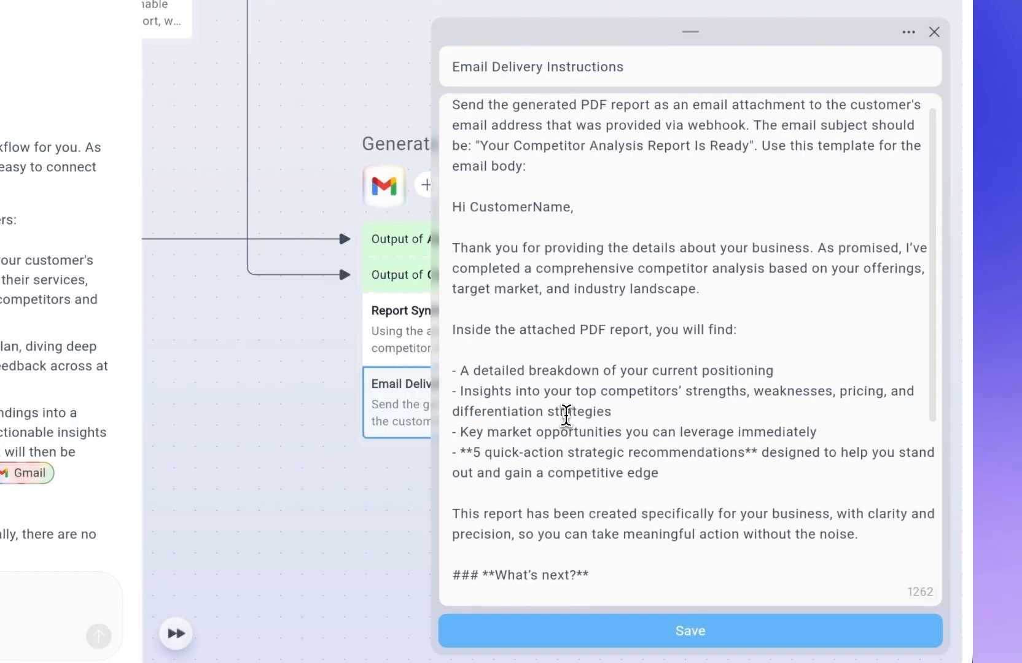
{"action": "left_click_drag", "start_coordinate": [453, 212], "coordinate": [705, 495]}
{"action": "left_click", "coordinate": [703, 495]}
{"action": "scroll", "coordinate": [704, 495], "scroll_direction": "down", "scroll_amount": 1}
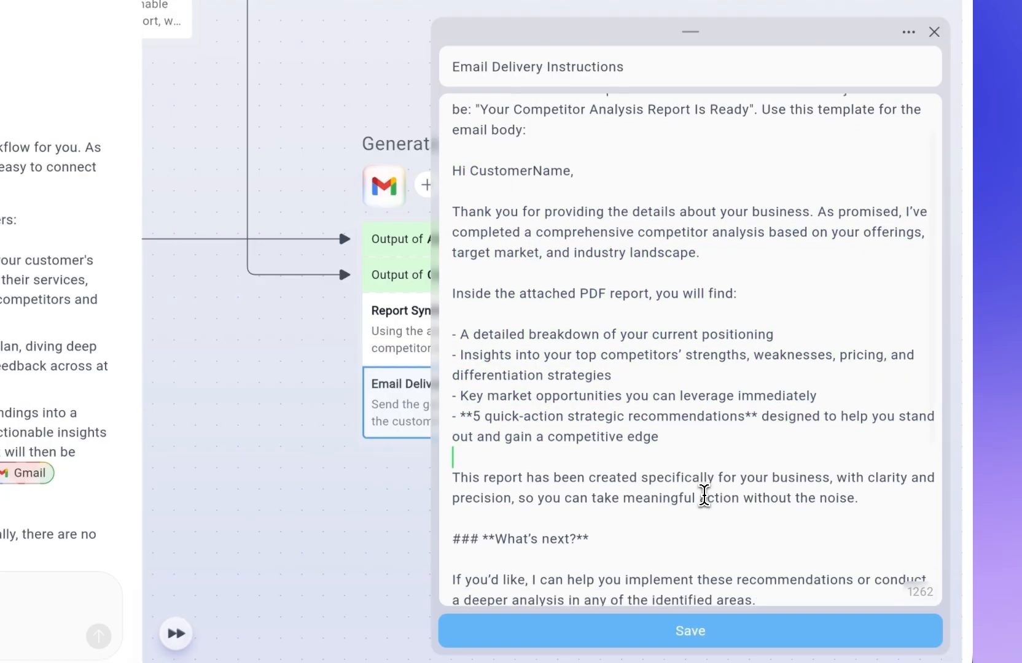
{"action": "scroll", "coordinate": [704, 495], "scroll_direction": "down", "scroll_amount": 5}
{"action": "left_click", "coordinate": [719, 642]}
{"action": "scroll", "coordinate": [746, 519], "scroll_direction": "down", "scroll_amount": 2}
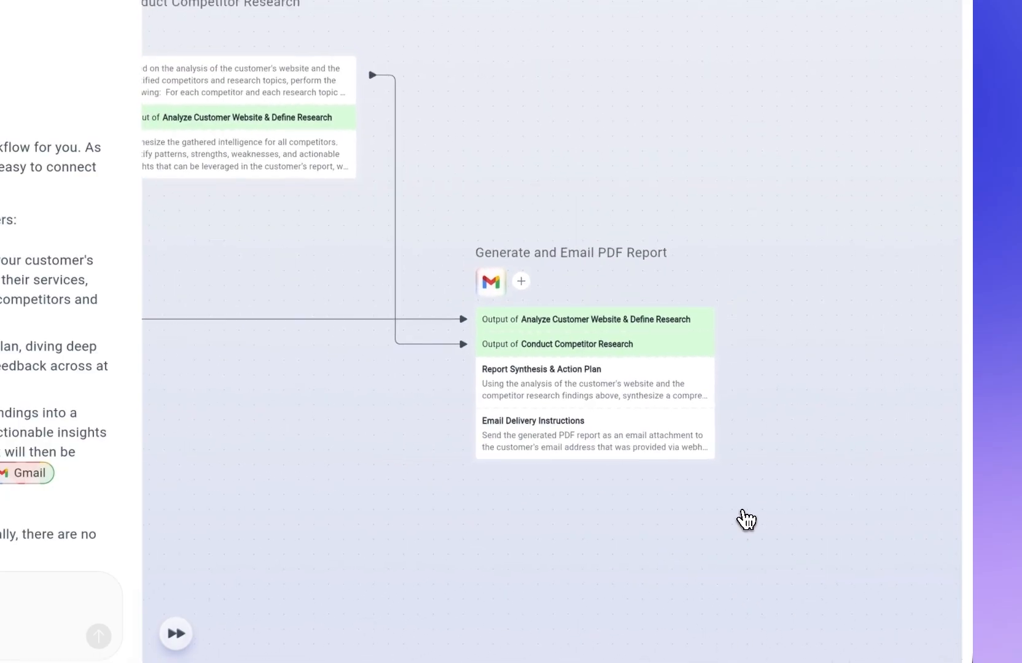
Start deploying the workflow and choose to create a webhook for it
{"action": "scroll", "coordinate": [747, 519], "scroll_direction": "down", "scroll_amount": 2}
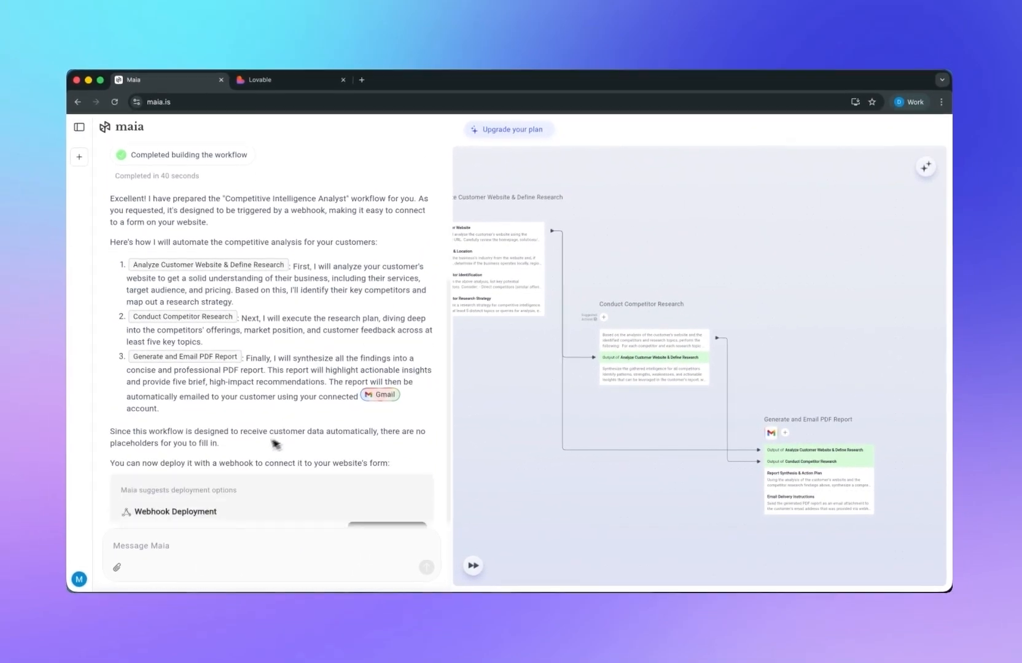
{"action": "scroll", "coordinate": [276, 440], "scroll_direction": "down", "scroll_amount": 2}
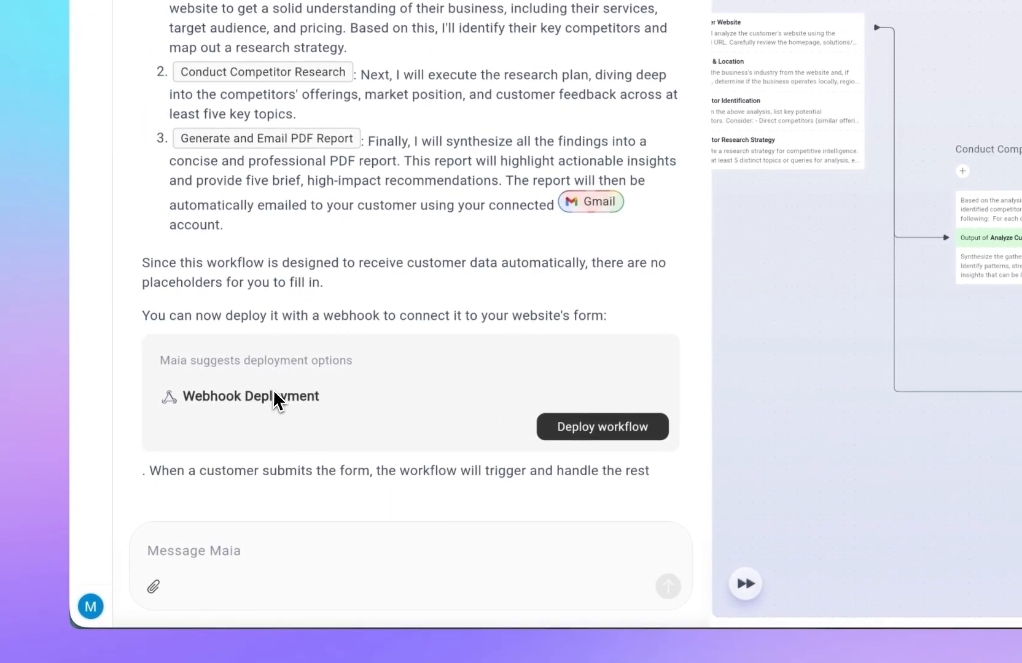
{"action": "left_click", "coordinate": [593, 430]}
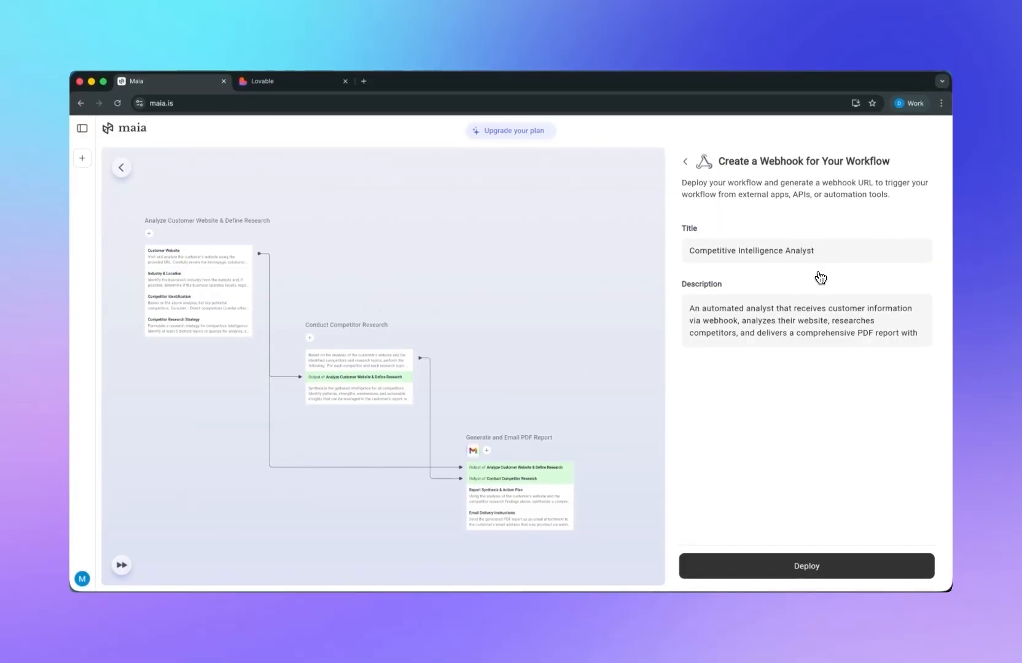
{"action": "left_click", "coordinate": [684, 162]}
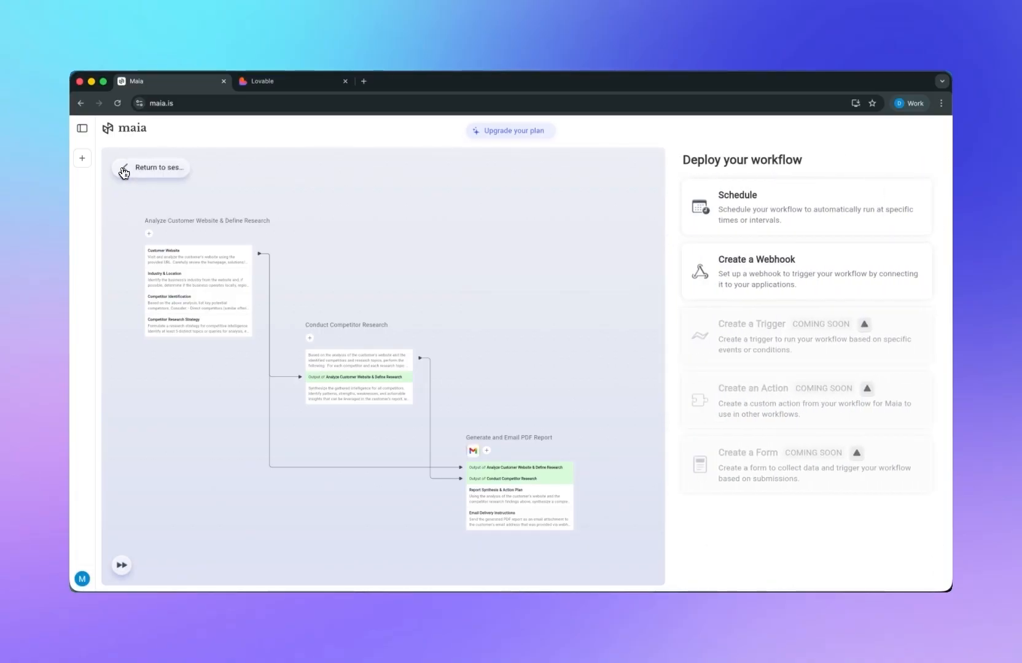
{"action": "left_click", "coordinate": [121, 168]}
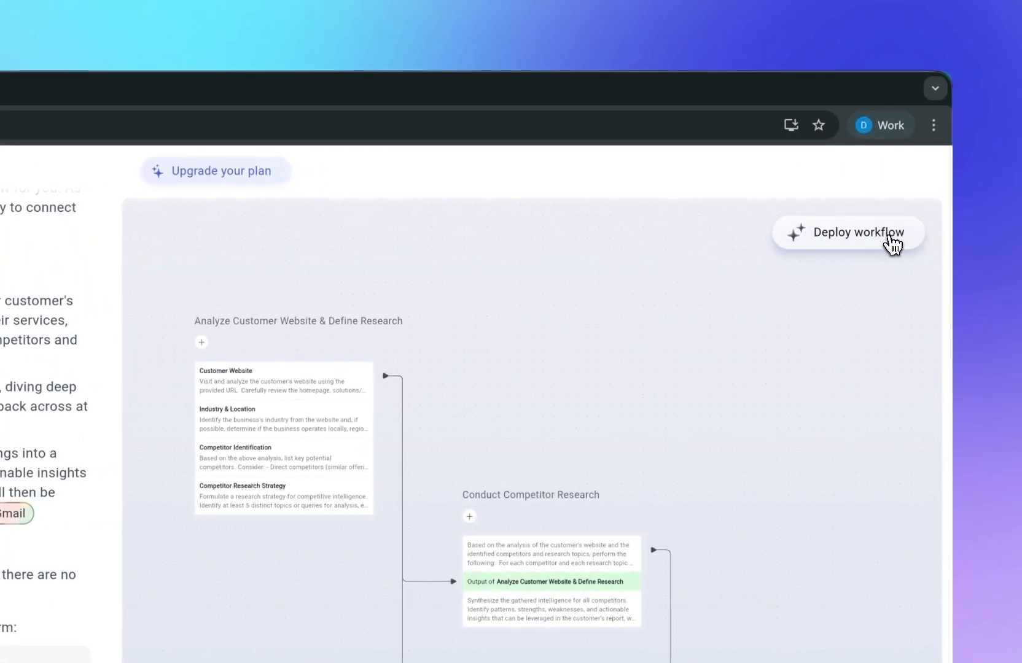
{"action": "left_click", "coordinate": [885, 242]}
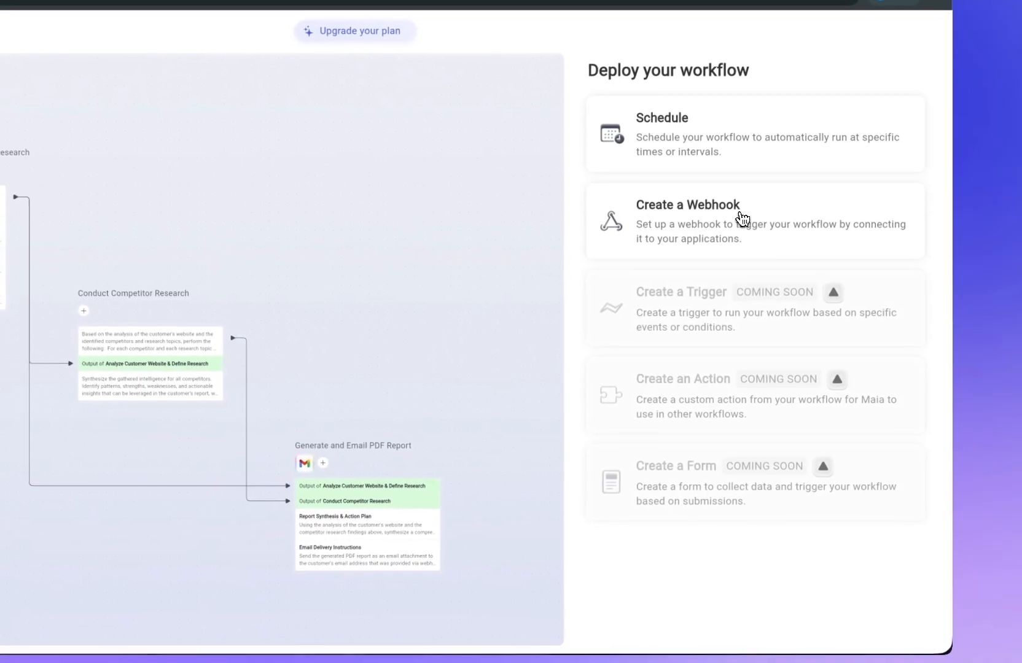
{"action": "left_click", "coordinate": [742, 218]}
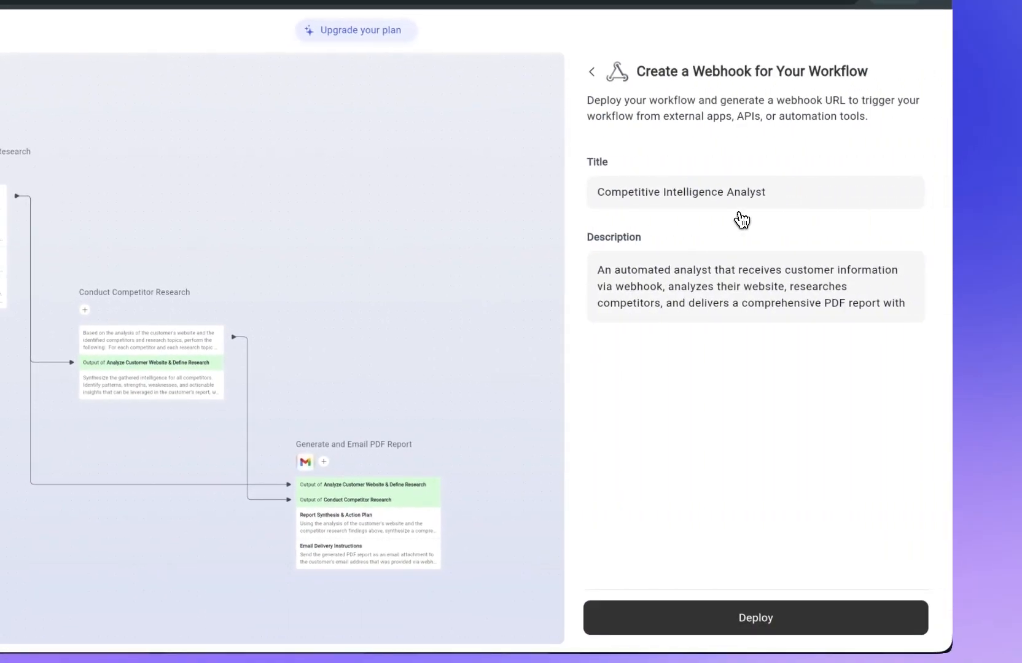
Review the webhook's title and description and deploy the Competitive Intelligence Analyst workflow
{"action": "left_click_drag", "start_coordinate": [637, 192], "coordinate": [745, 191]}
{"action": "left_click", "coordinate": [744, 190]}
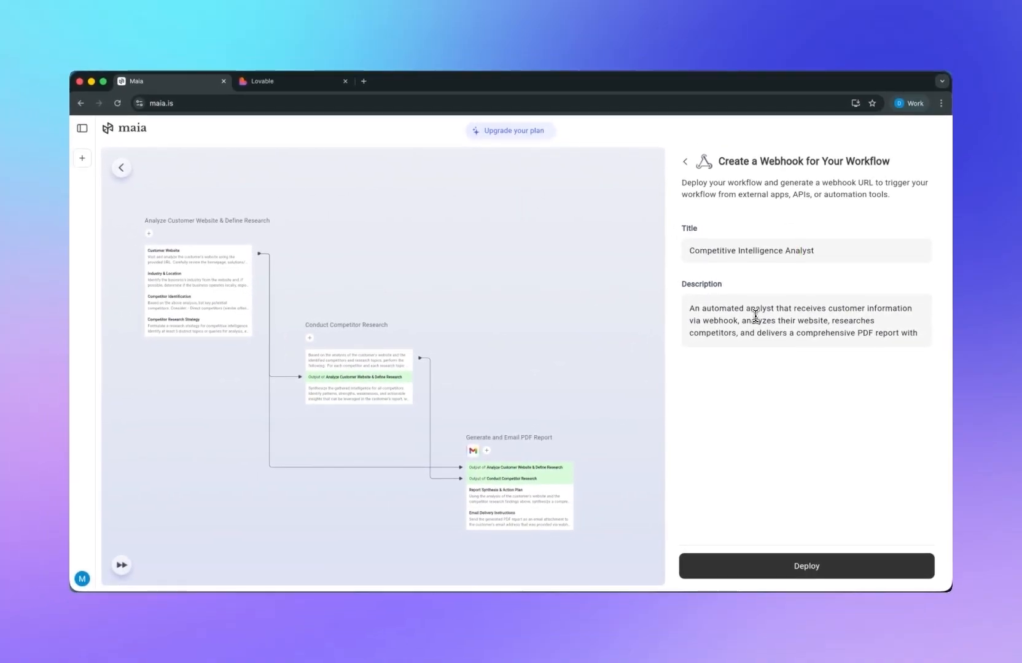
{"action": "scroll", "coordinate": [756, 315], "scroll_direction": "down", "scroll_amount": 1}
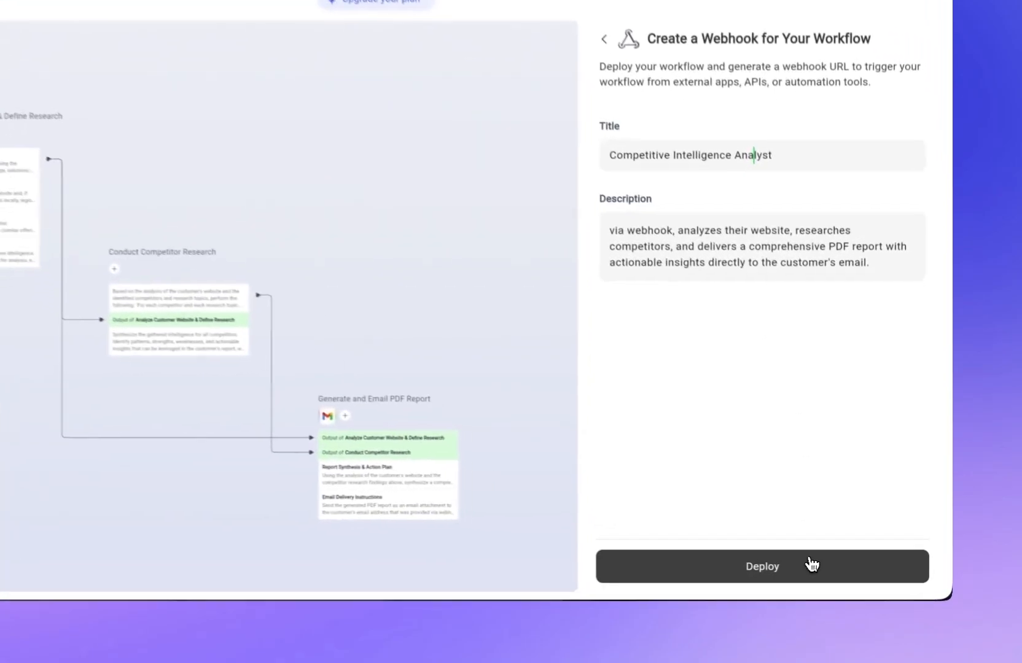
{"action": "left_click", "coordinate": [812, 564]}
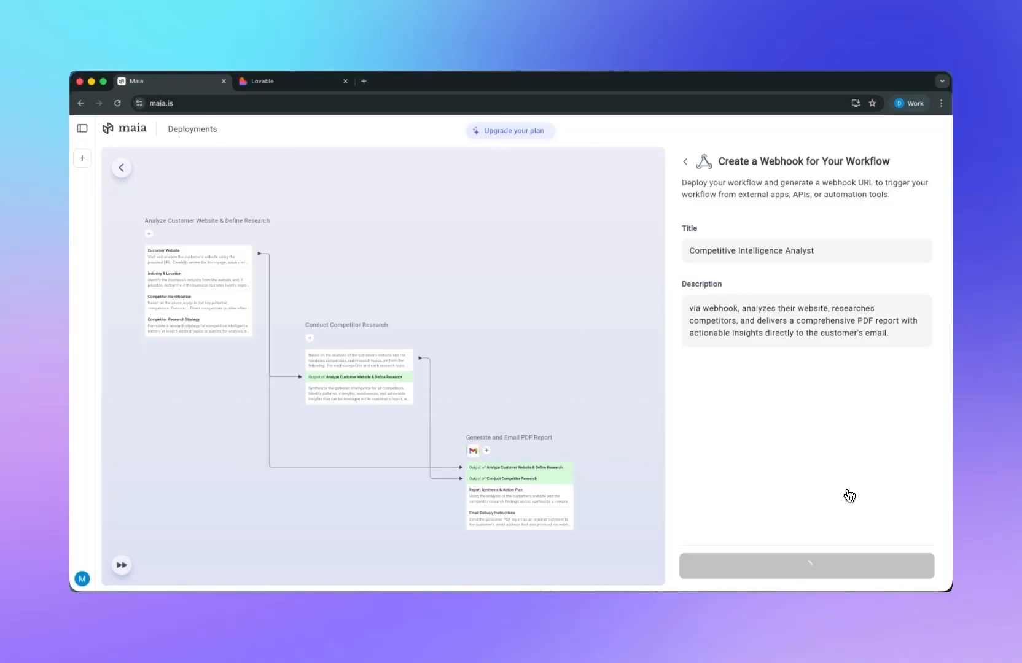
{"action": "mouse_move", "coordinate": [700, 371]}
{"action": "left_mouse_down"}
{"action": "mouse_move", "coordinate": [856, 371]}
{"action": "mouse_move", "coordinate": [684, 372]}
{"action": "left_mouse_up"}
{"action": "left_click", "coordinate": [855, 371]}
{"action": "left_click", "coordinate": [759, 371]}
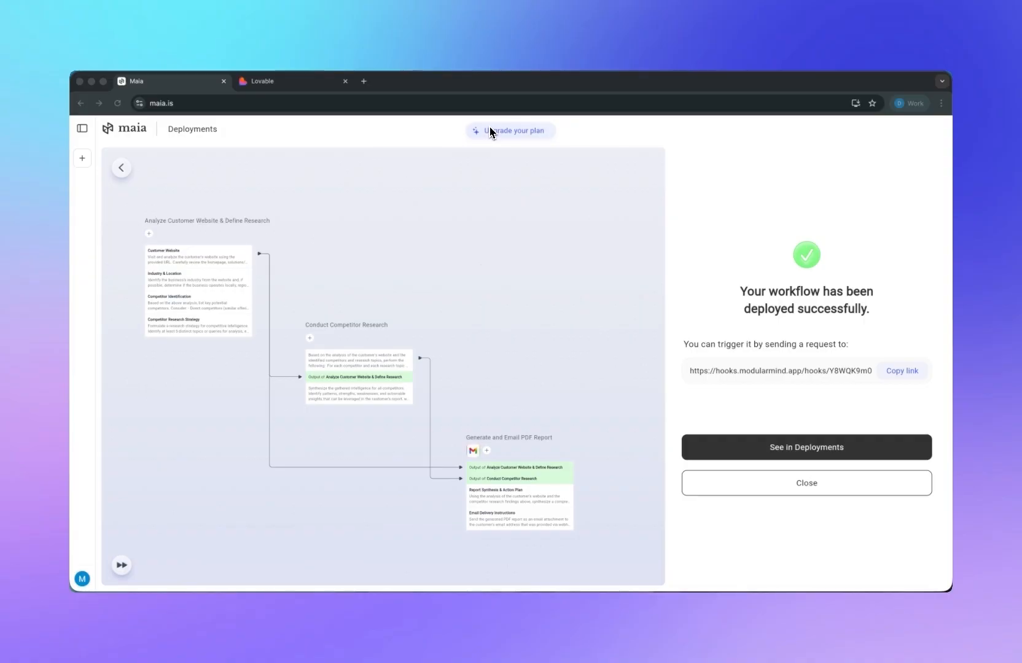
Switch to Lovable, copy the Lovable prompt from the RivalRee notes, and paste it into the Lovable prompt box
{"action": "left_click", "coordinate": [268, 84]}
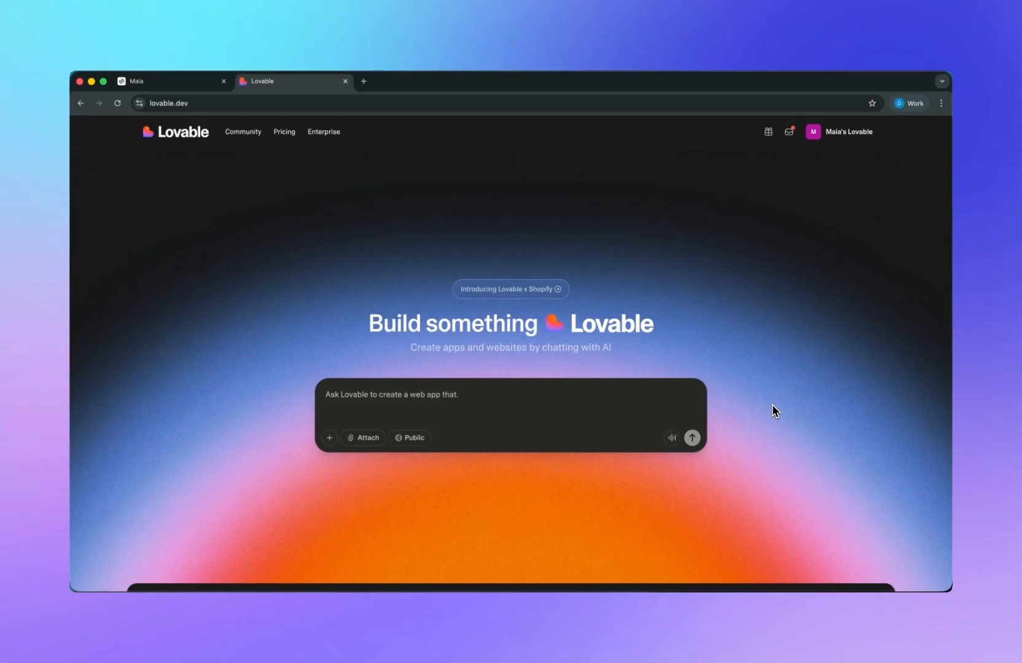
{"action": "key", "text": "ctrl+Up"}
{"action": "left_click", "coordinate": [841, 265]}
{"action": "scroll", "coordinate": [755, 431], "scroll_direction": "down", "scroll_amount": 3}
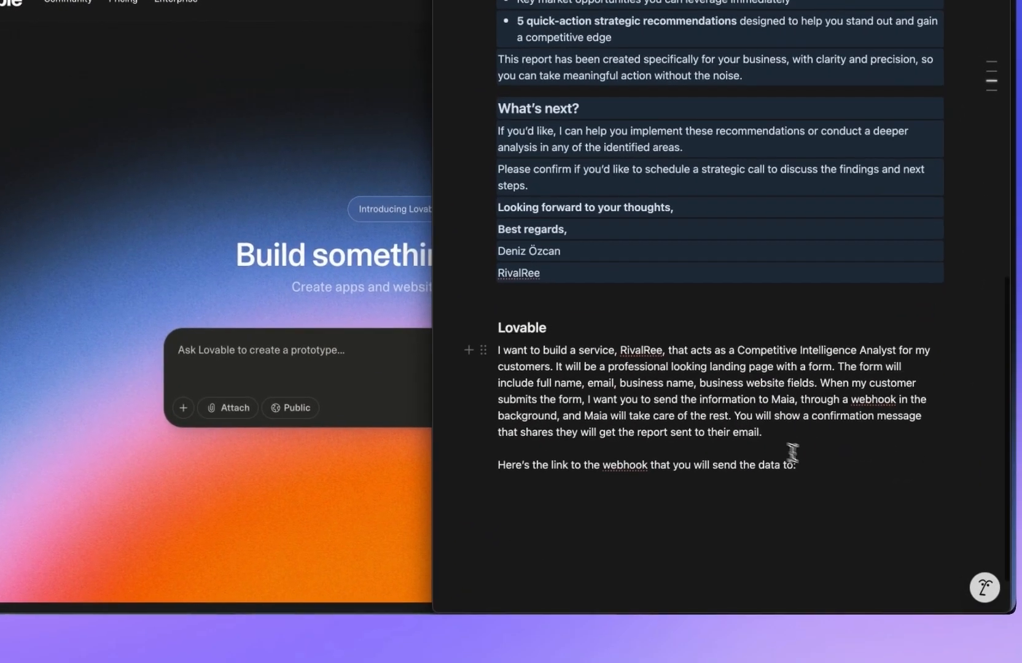
{"action": "left_click_drag", "start_coordinate": [789, 451], "coordinate": [468, 347]}
{"action": "key", "text": "super+c"}
{"action": "left_click", "coordinate": [643, 372]}
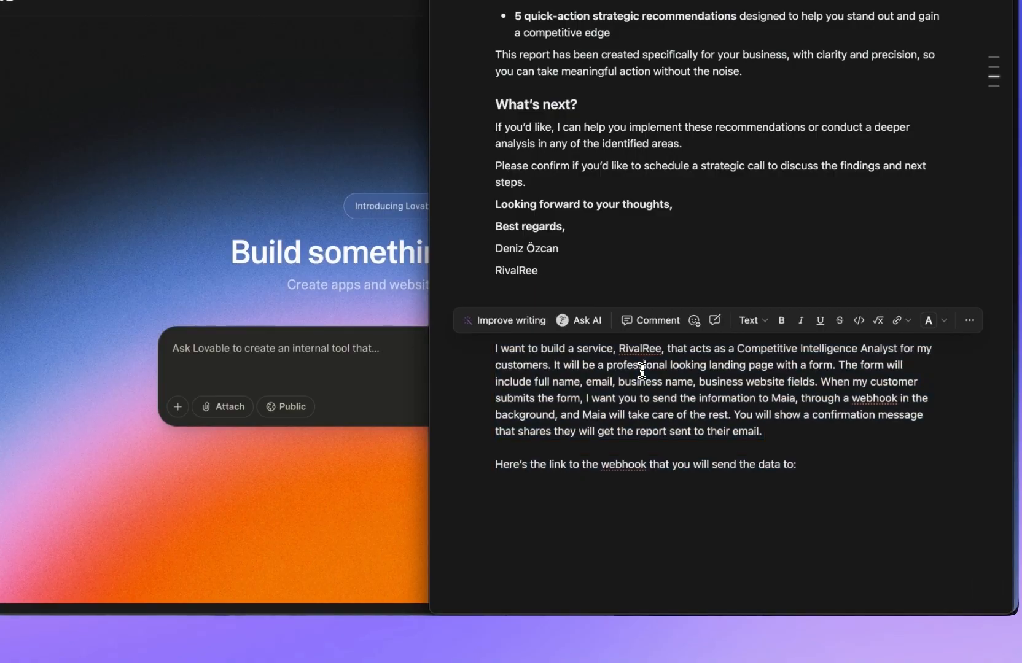
{"action": "left_click", "coordinate": [379, 370]}
{"action": "key", "text": "super+v"}
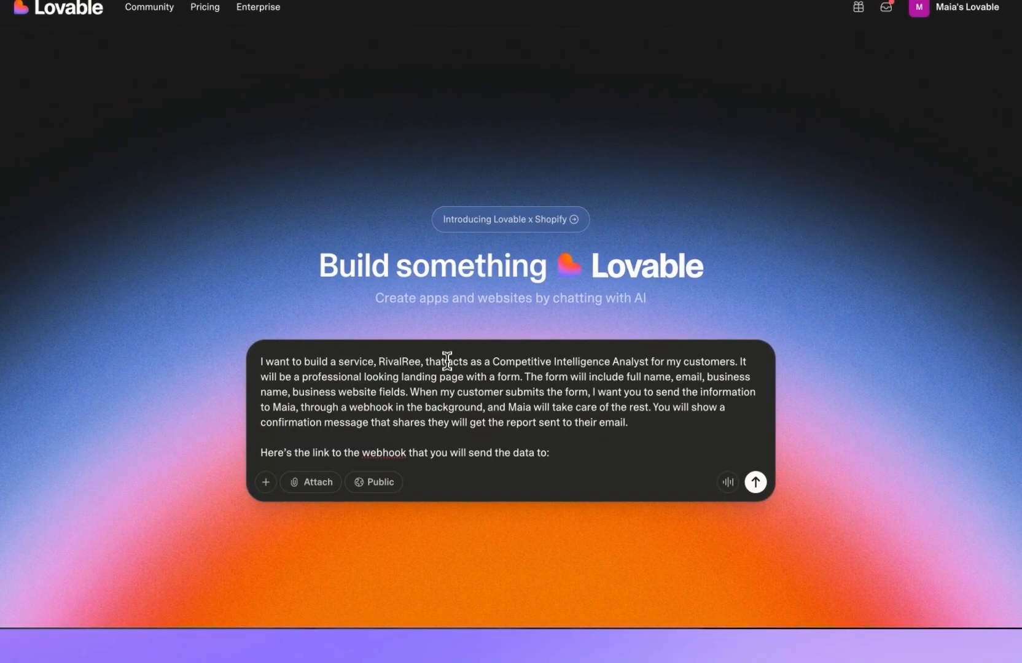
Read through the pasted RivalRee landing-page prompt
{"action": "left_click_drag", "start_coordinate": [304, 360], "coordinate": [368, 360]}
{"action": "double_click", "coordinate": [396, 361]}
{"action": "left_click", "coordinate": [401, 362]}
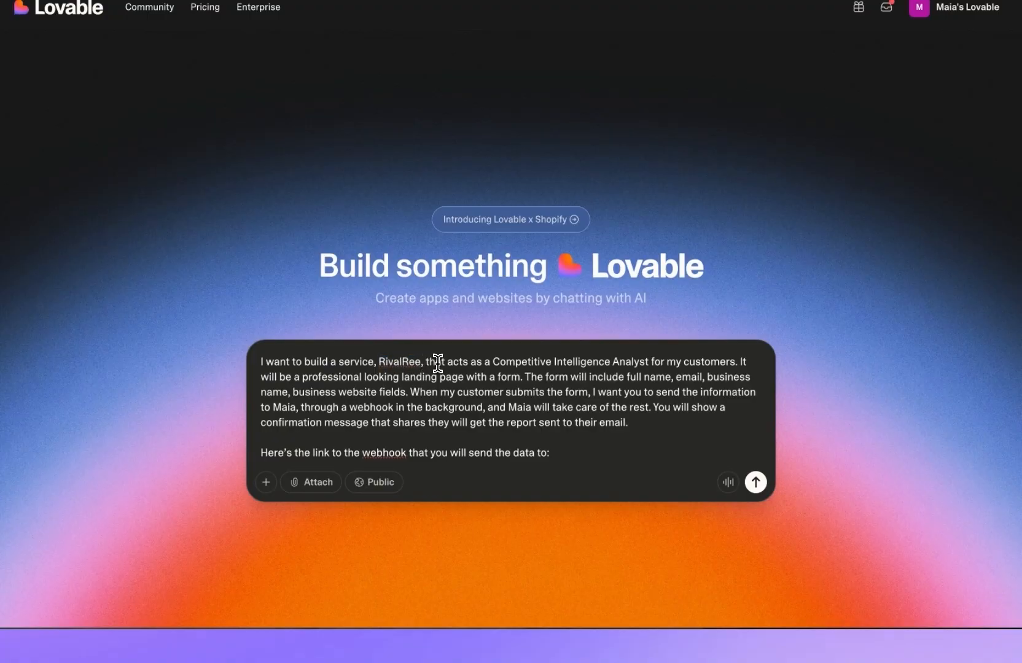
{"action": "left_click_drag", "start_coordinate": [524, 363], "coordinate": [611, 362]}
{"action": "left_click", "coordinate": [613, 362]}
{"action": "left_click_drag", "start_coordinate": [304, 377], "coordinate": [415, 378]}
{"action": "left_click", "coordinate": [412, 379]}
{"action": "left_click_drag", "start_coordinate": [534, 378], "coordinate": [625, 378]}
{"action": "left_click", "coordinate": [623, 379]}
{"action": "left_click_drag", "start_coordinate": [627, 377], "coordinate": [668, 377]}
{"action": "left_click", "coordinate": [669, 378]}
{"action": "double_click", "coordinate": [359, 393]}
{"action": "left_click", "coordinate": [405, 408]}
{"action": "double_click", "coordinate": [311, 379]}
{"action": "left_click_drag", "start_coordinate": [293, 392], "coordinate": [379, 392]}
{"action": "left_click", "coordinate": [379, 392]}
{"action": "left_click_drag", "start_coordinate": [629, 408], "coordinate": [630, 424]}
{"action": "left_click", "coordinate": [630, 410]}
{"action": "left_click_drag", "start_coordinate": [264, 453], "coordinate": [561, 452]}
{"action": "left_click", "coordinate": [561, 452]}
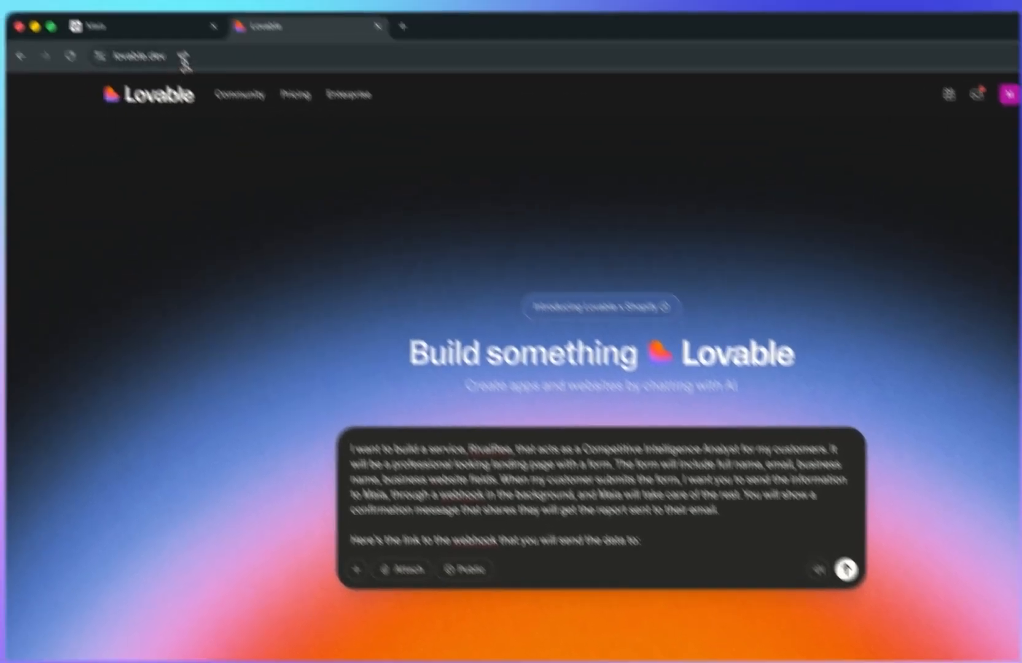
Copy the deployed webhook link from Maia, add it on a new line at the end of the Lovable prompt, and submit
{"action": "left_click", "coordinate": [160, 28]}
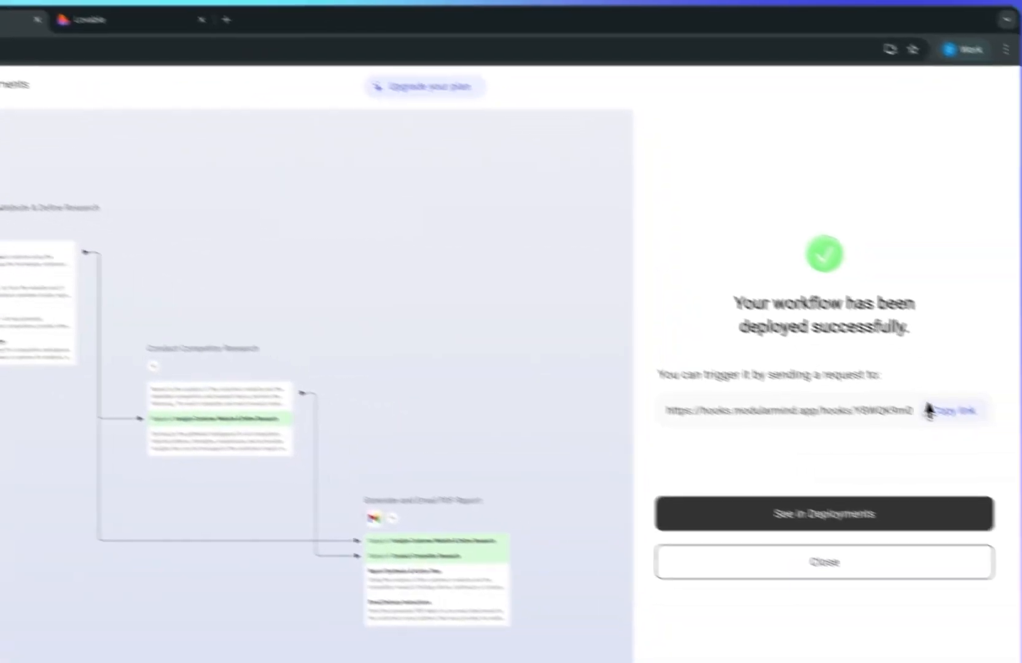
{"action": "left_click", "coordinate": [957, 413]}
{"action": "left_click", "coordinate": [258, 70]}
{"action": "key", "text": "shift+Return"}
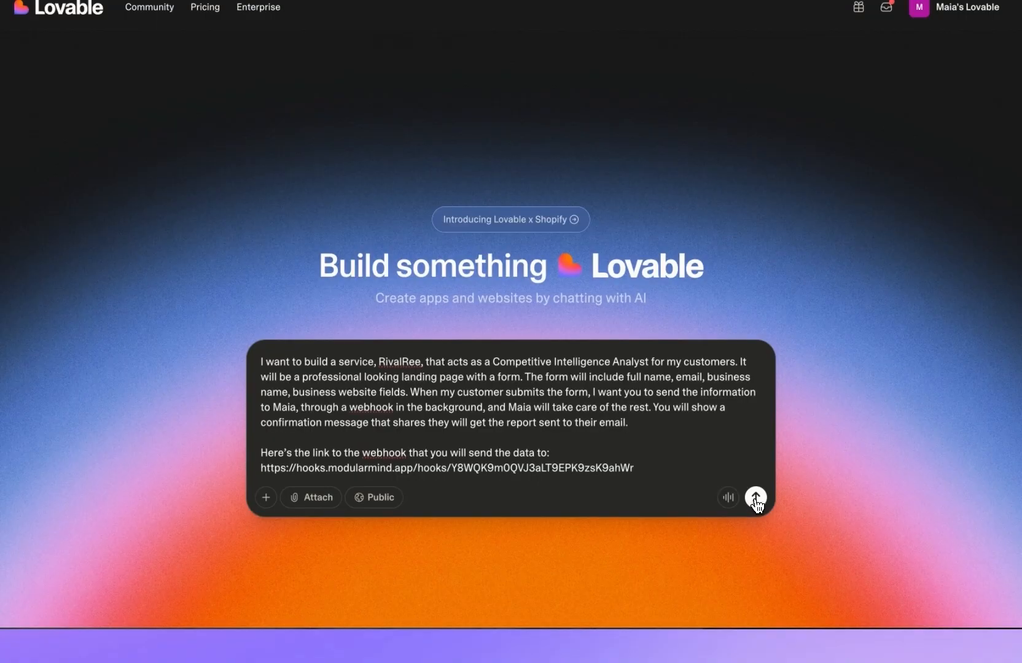
{"action": "left_click", "coordinate": [756, 497]}
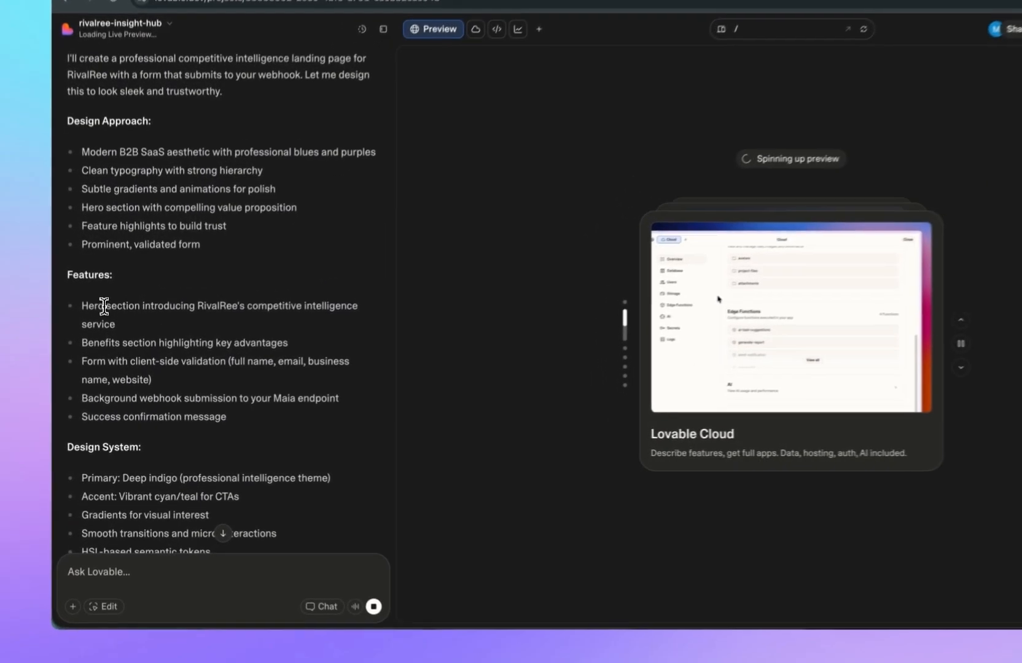
Read Lovable's design approach, feature list and build summary for the landing page
{"action": "left_click_drag", "start_coordinate": [83, 305], "coordinate": [132, 326]}
{"action": "left_click", "coordinate": [131, 325]}
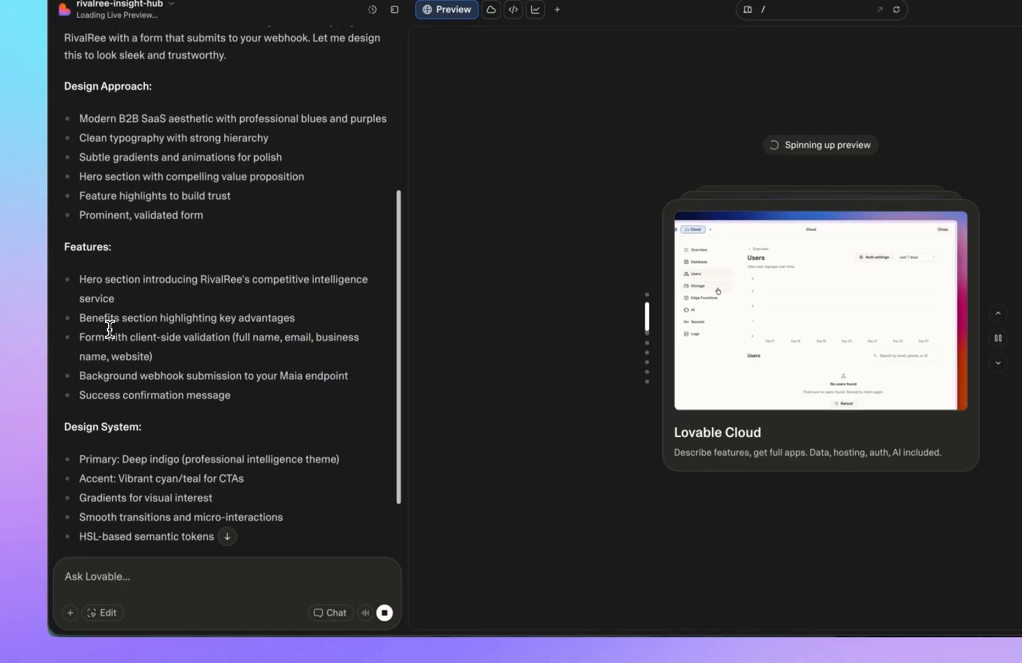
{"action": "left_click_drag", "start_coordinate": [80, 317], "coordinate": [216, 318]}
{"action": "left_click", "coordinate": [212, 320]}
{"action": "scroll", "coordinate": [214, 321], "scroll_direction": "down", "scroll_amount": 1}
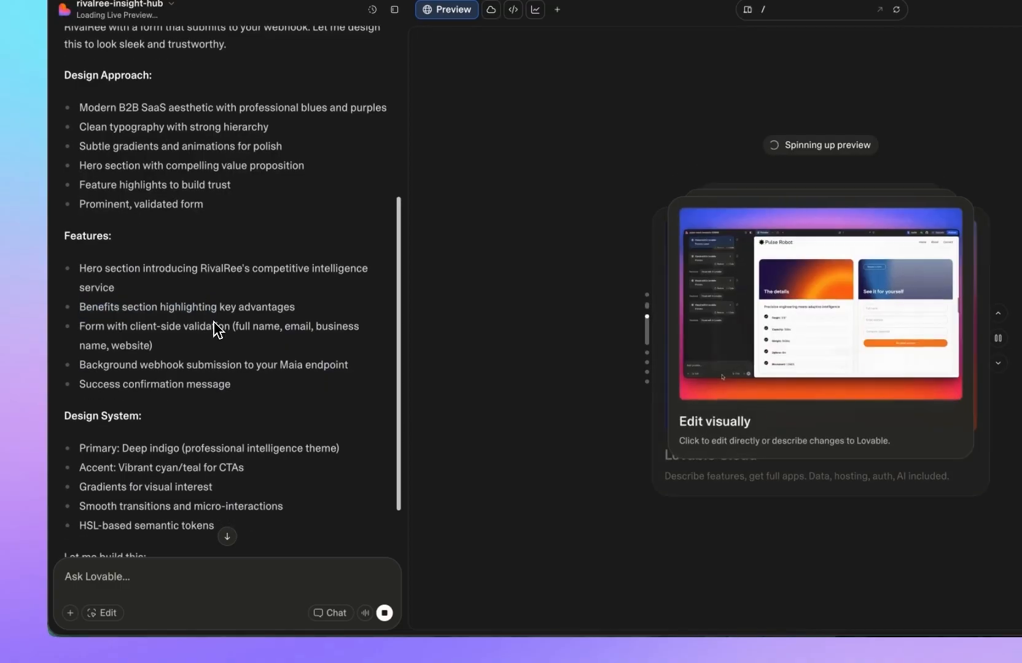
{"action": "scroll", "coordinate": [214, 342], "scroll_direction": "down", "scroll_amount": 1}
{"action": "mouse_move", "coordinate": [152, 308]}
{"action": "left_mouse_down"}
{"action": "mouse_move", "coordinate": [126, 310]}
{"action": "mouse_move", "coordinate": [82, 287]}
{"action": "mouse_move", "coordinate": [202, 288]}
{"action": "mouse_move", "coordinate": [145, 286]}
{"action": "left_mouse_up"}
{"action": "left_click", "coordinate": [200, 288]}
{"action": "left_click", "coordinate": [146, 286]}
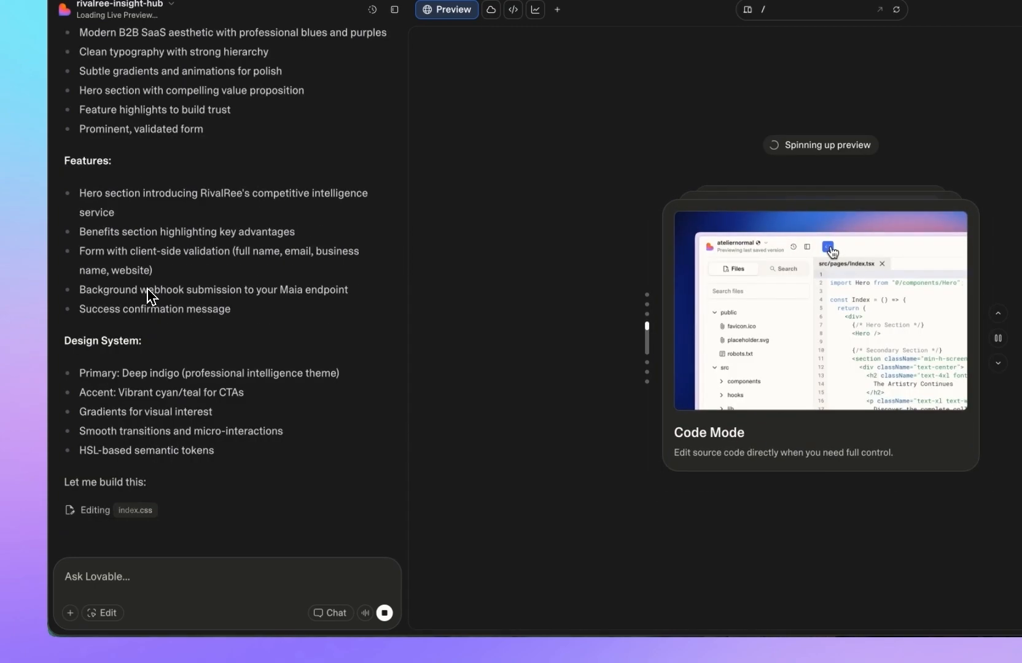
{"action": "mouse_move", "coordinate": [133, 370]}
{"action": "left_mouse_down"}
{"action": "mouse_move", "coordinate": [164, 370]}
{"action": "mouse_move", "coordinate": [141, 377]}
{"action": "left_mouse_up"}
{"action": "left_click", "coordinate": [164, 373]}
{"action": "left_click", "coordinate": [143, 377]}
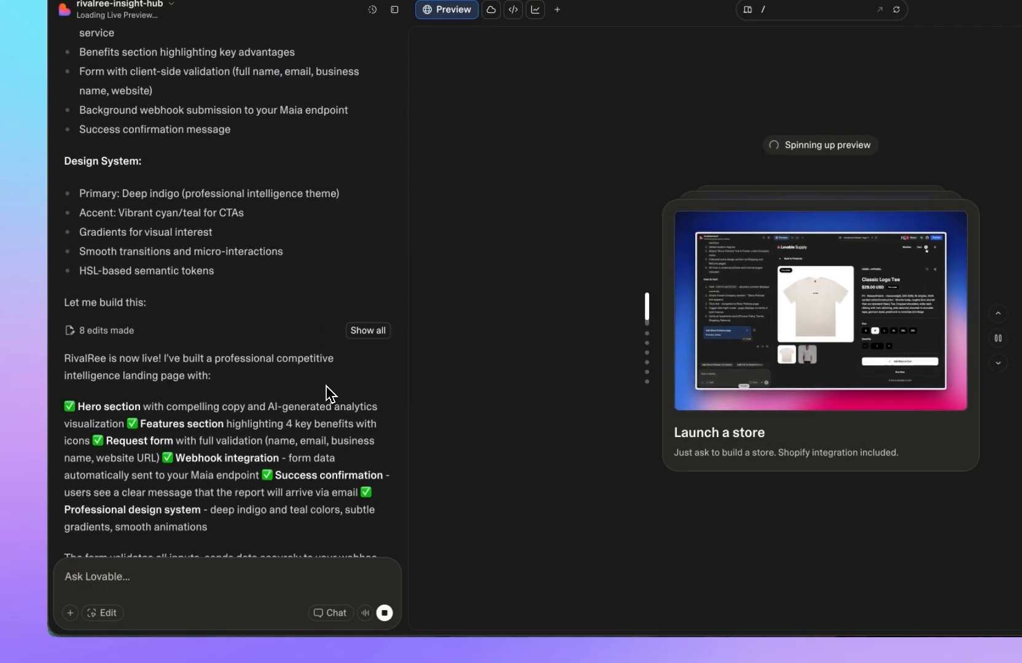
Review the generated RivalRee landing page preview, from the hero section through the features to the request form
{"action": "scroll", "coordinate": [350, 344], "scroll_direction": "up", "scroll_amount": 1}
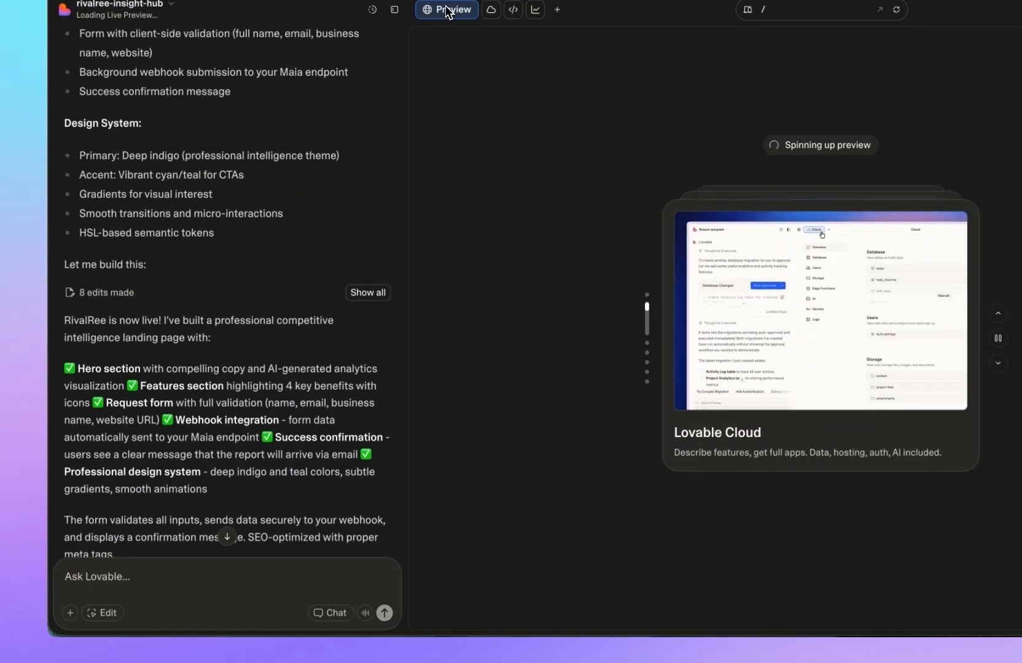
{"action": "scroll", "coordinate": [307, 271], "scroll_direction": "down", "scroll_amount": 5}
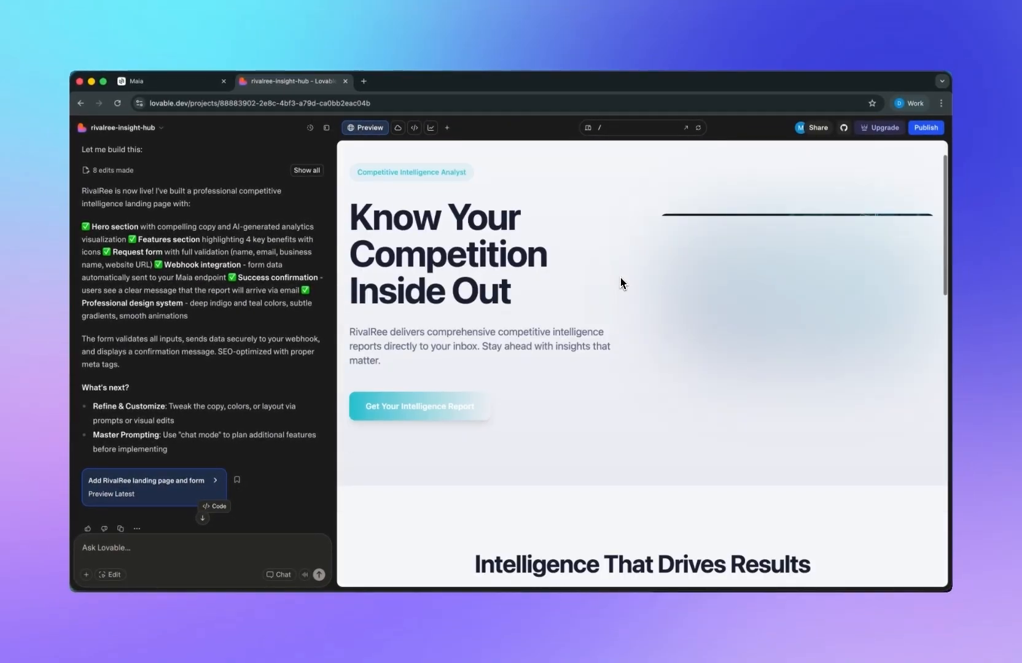
{"action": "scroll", "coordinate": [594, 357], "scroll_direction": "down", "scroll_amount": 2}
{"action": "scroll", "coordinate": [595, 353], "scroll_direction": "down", "scroll_amount": 4}
{"action": "scroll", "coordinate": [595, 353], "scroll_direction": "up", "scroll_amount": 4}
{"action": "scroll", "coordinate": [582, 325], "scroll_direction": "up", "scroll_amount": 2}
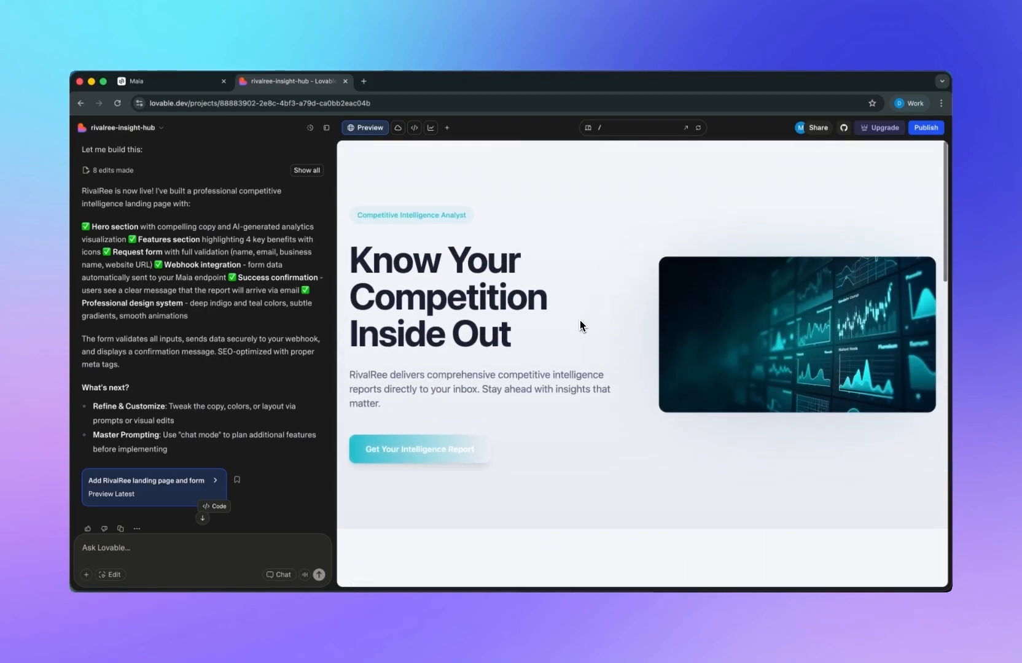
{"action": "scroll", "coordinate": [498, 443], "scroll_direction": "down", "scroll_amount": 8}
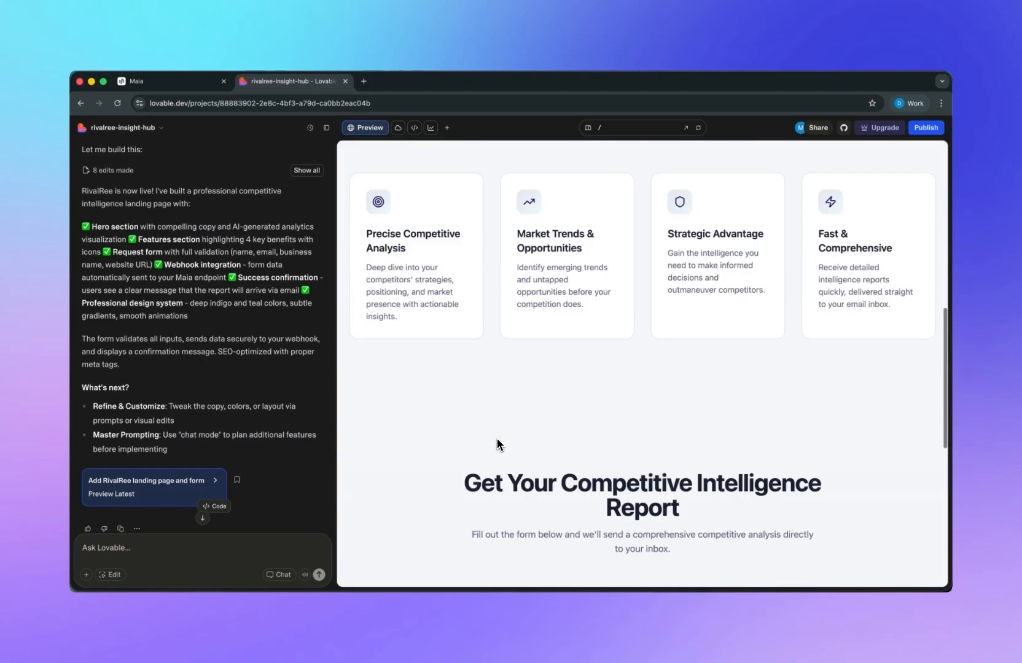
{"action": "scroll", "coordinate": [497, 438], "scroll_direction": "up", "scroll_amount": 2}
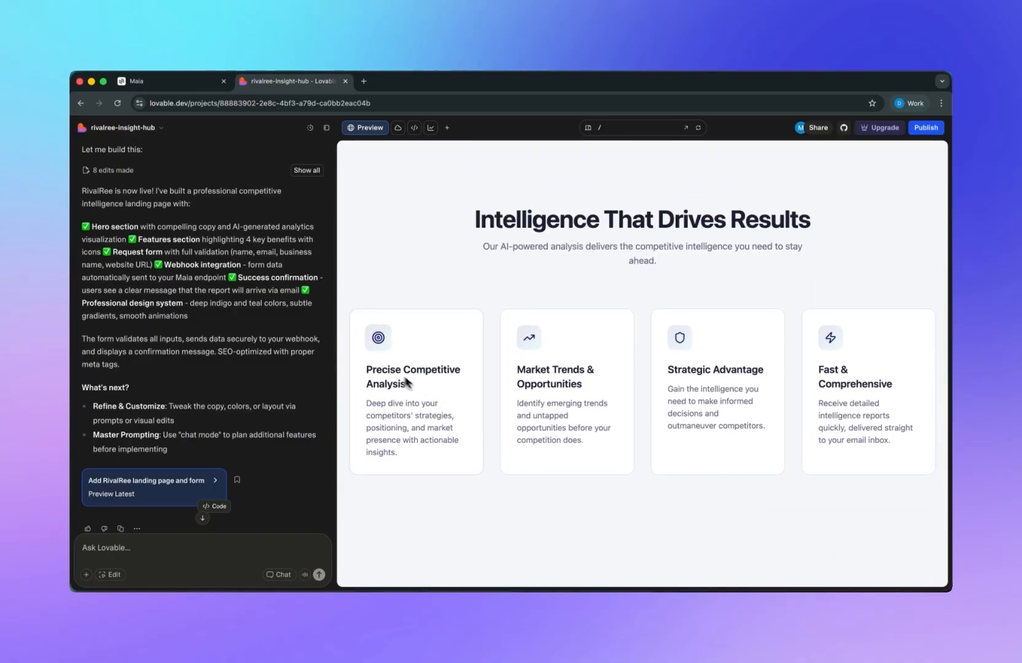
{"action": "left_click_drag", "start_coordinate": [365, 372], "coordinate": [921, 464]}
{"action": "left_click", "coordinate": [920, 462]}
{"action": "scroll", "coordinate": [747, 319], "scroll_direction": "down", "scroll_amount": 10}
{"action": "scroll", "coordinate": [747, 319], "scroll_direction": "up", "scroll_amount": 2}
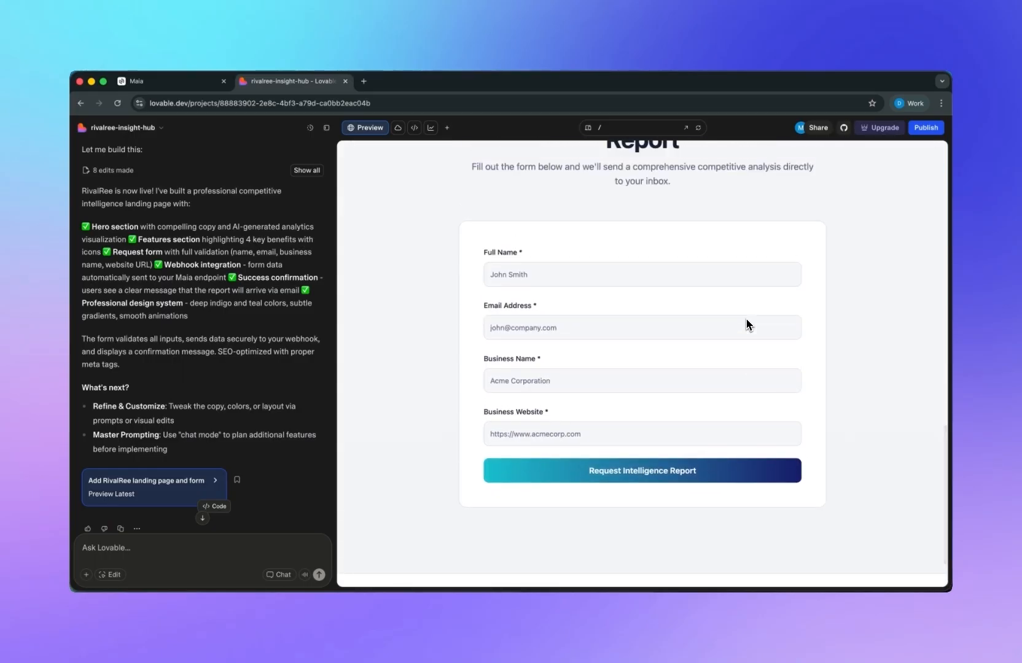
{"action": "left_click", "coordinate": [535, 271]}
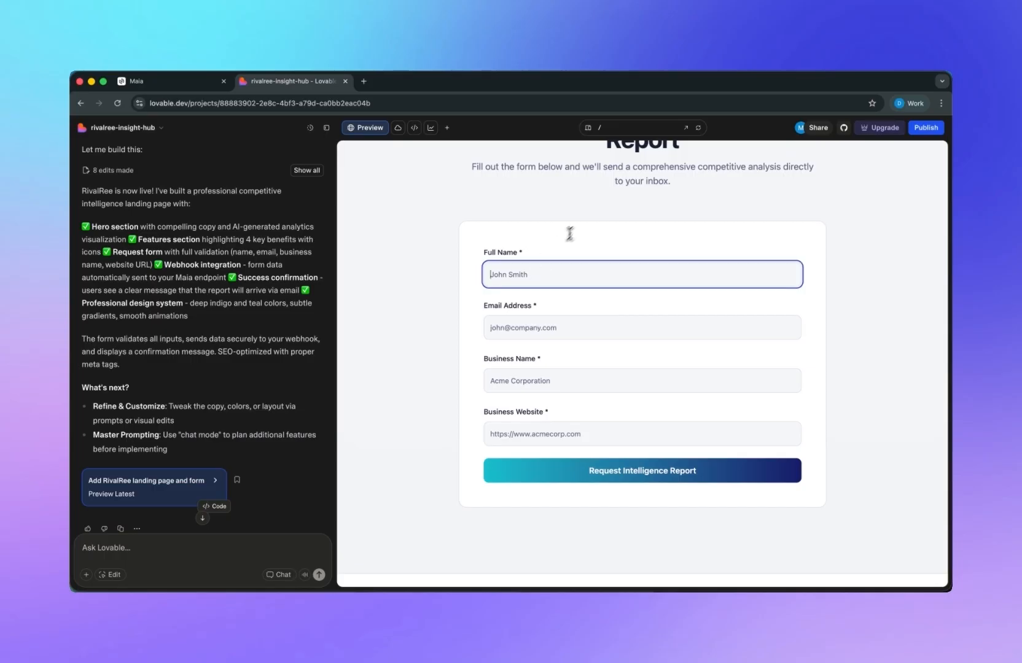
{"action": "scroll", "coordinate": [594, 304], "scroll_direction": "down", "scroll_amount": 2}
{"action": "scroll", "coordinate": [645, 282], "scroll_direction": "up", "scroll_amount": 3}
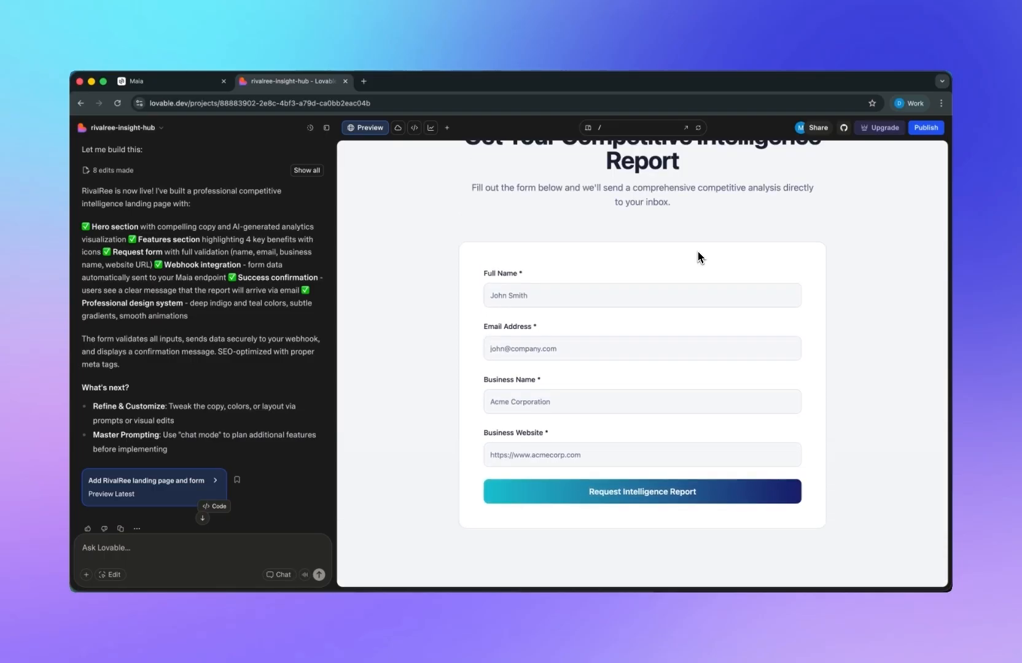
Publish the landing page and copy its live site URL
{"action": "left_click", "coordinate": [920, 131]}
{"action": "left_click", "coordinate": [878, 479]}
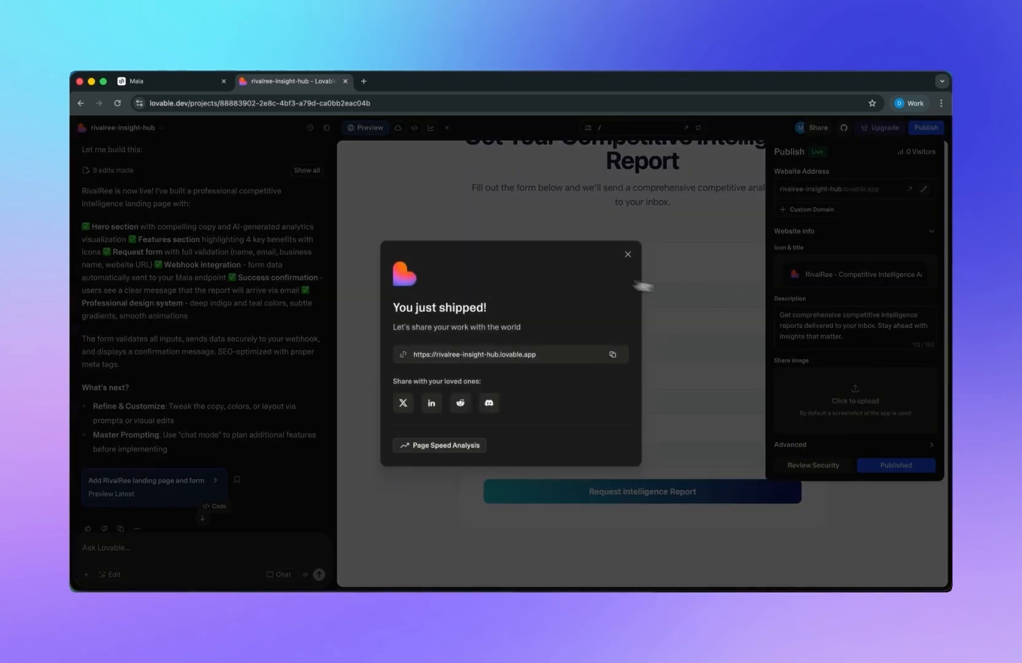
{"action": "left_click", "coordinate": [613, 355]}
Open the published RivalRee site in a new tab and scroll to its request form
{"action": "left_click", "coordinate": [363, 81]}
{"action": "key", "text": "cmd+v"}
{"action": "key", "text": "Return"}
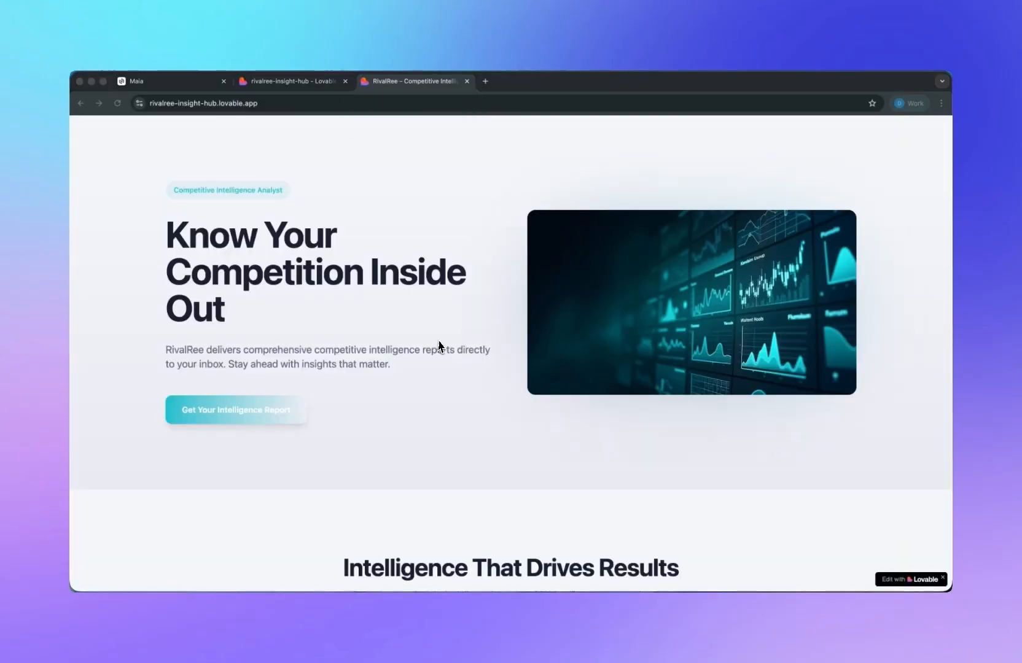
{"action": "scroll", "coordinate": [440, 344], "scroll_direction": "down", "scroll_amount": 15}
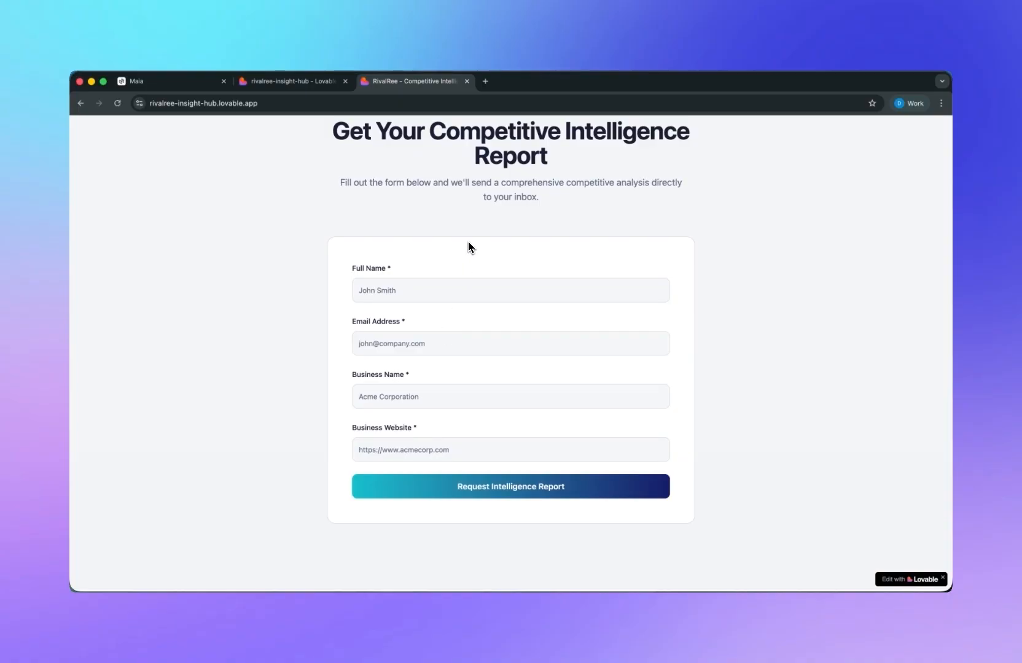
Open the Kort website in a new tab and copy its address
{"action": "key", "text": "super+t"}
{"action": "type", "text": "kort"}
{"action": "key", "text": "Return"}
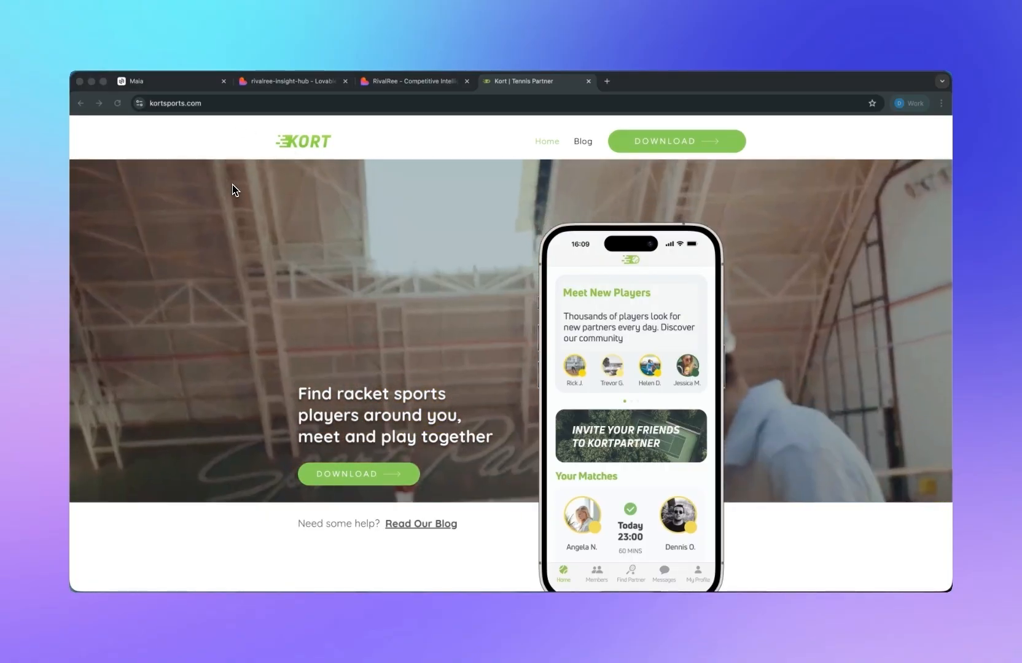
{"action": "left_click", "coordinate": [347, 102]}
{"action": "left_click", "coordinate": [432, 231]}
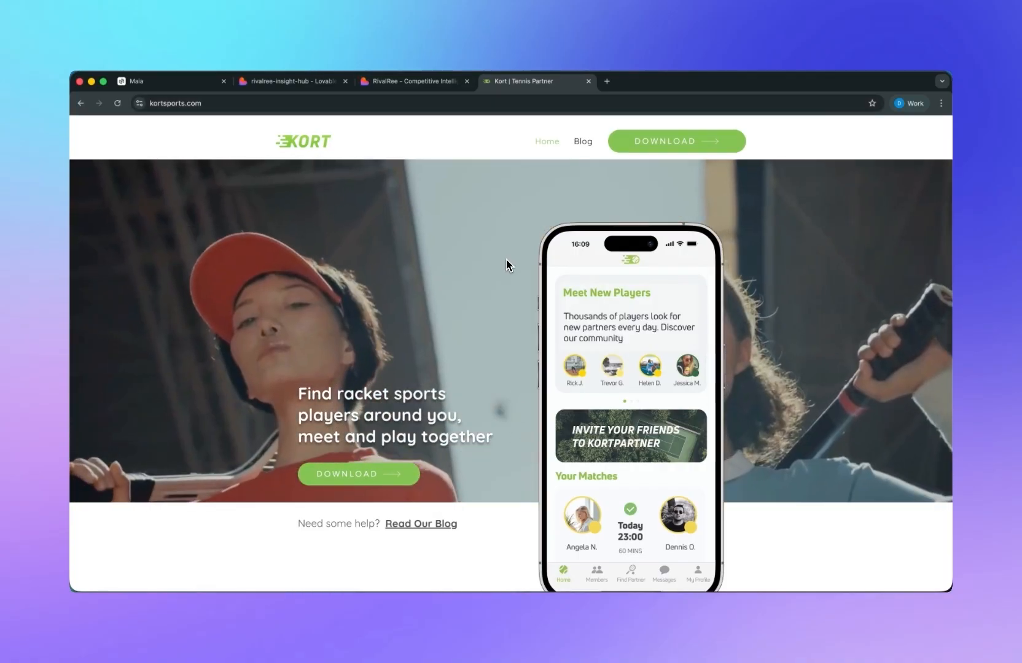
Fill the live request form with the contact's full name and e-mail, business name Kort and the copied Kort website, then submit it
{"action": "left_click", "coordinate": [420, 86]}
{"action": "left_click", "coordinate": [475, 282]}
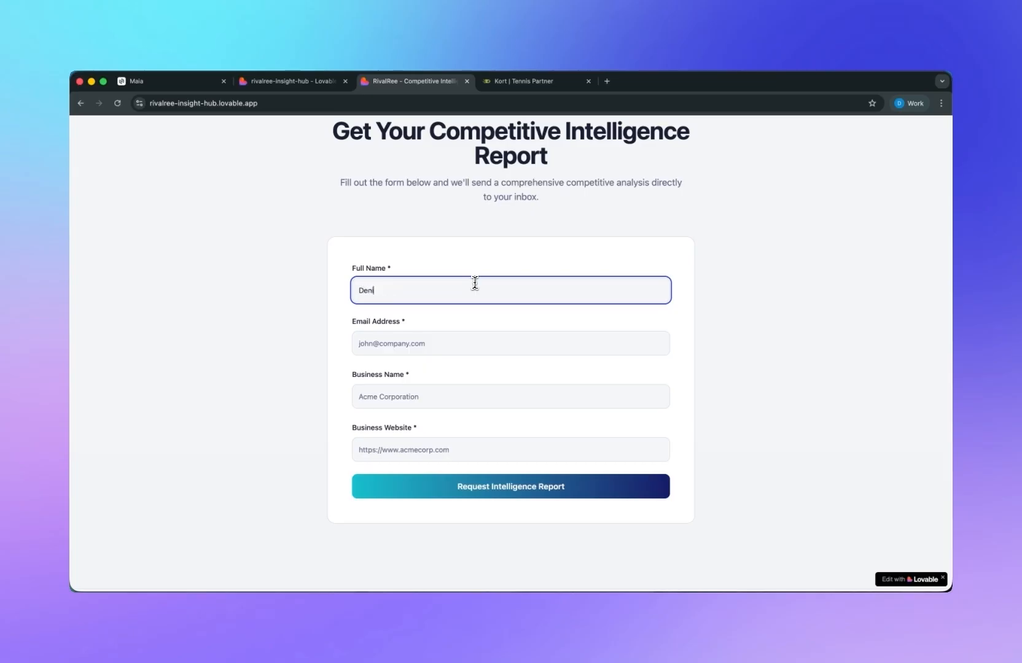
{"action": "type", "text": "Deniz Özcan"}
{"action": "key", "text": "Tab"}
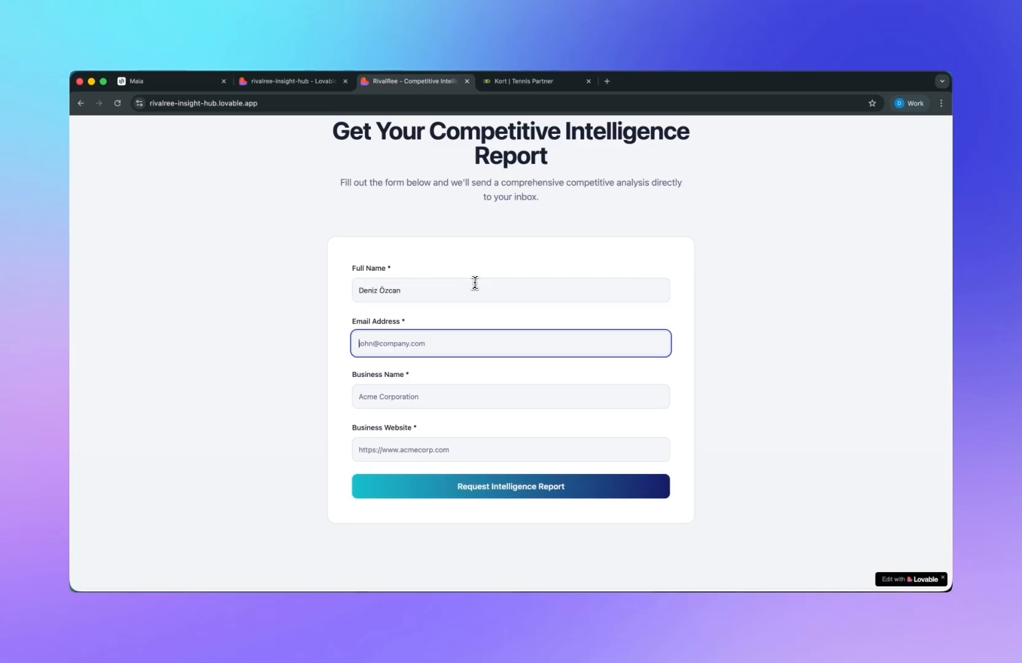
{"action": "type", "text": "h"}
{"action": "key", "text": "Tab"}
{"action": "type", "text": "Kort"}
{"action": "left_click", "coordinate": [487, 449]}
{"action": "type", "text": "https://www.kortsports.com/"}
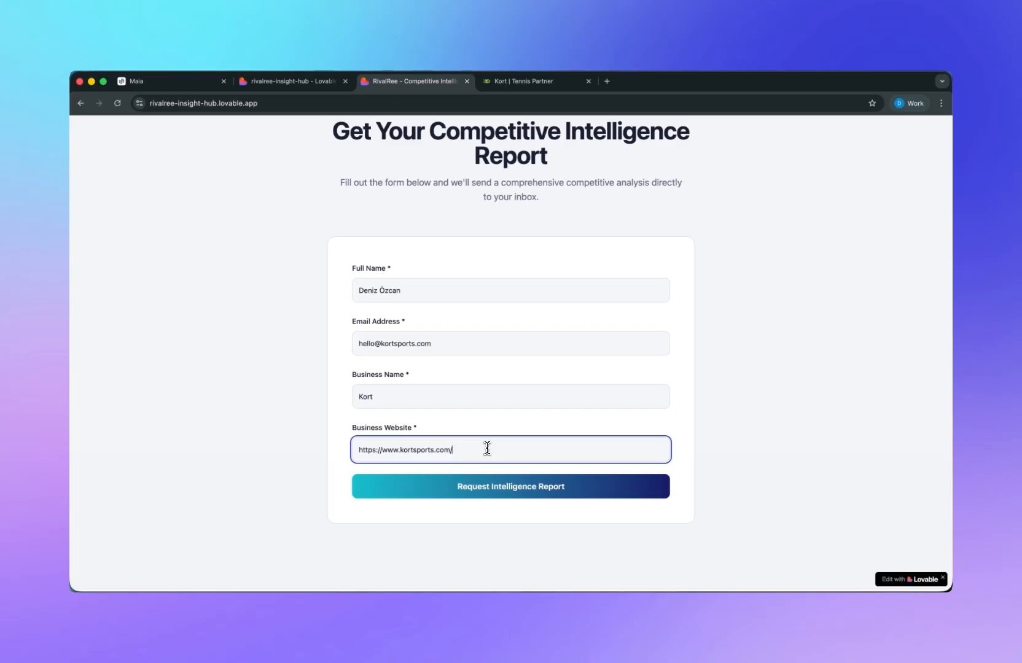
{"action": "left_click", "coordinate": [504, 486]}
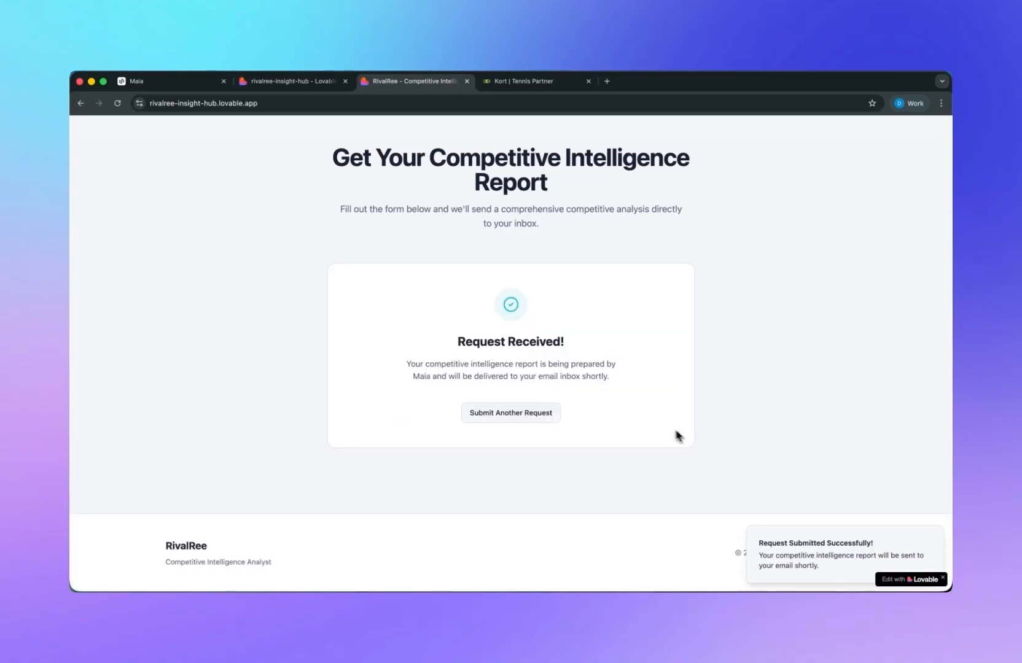
Open the Gmail inbox in a new tab
{"action": "left_click_drag", "start_coordinate": [458, 341], "coordinate": [641, 408]}
{"action": "left_click", "coordinate": [639, 410]}
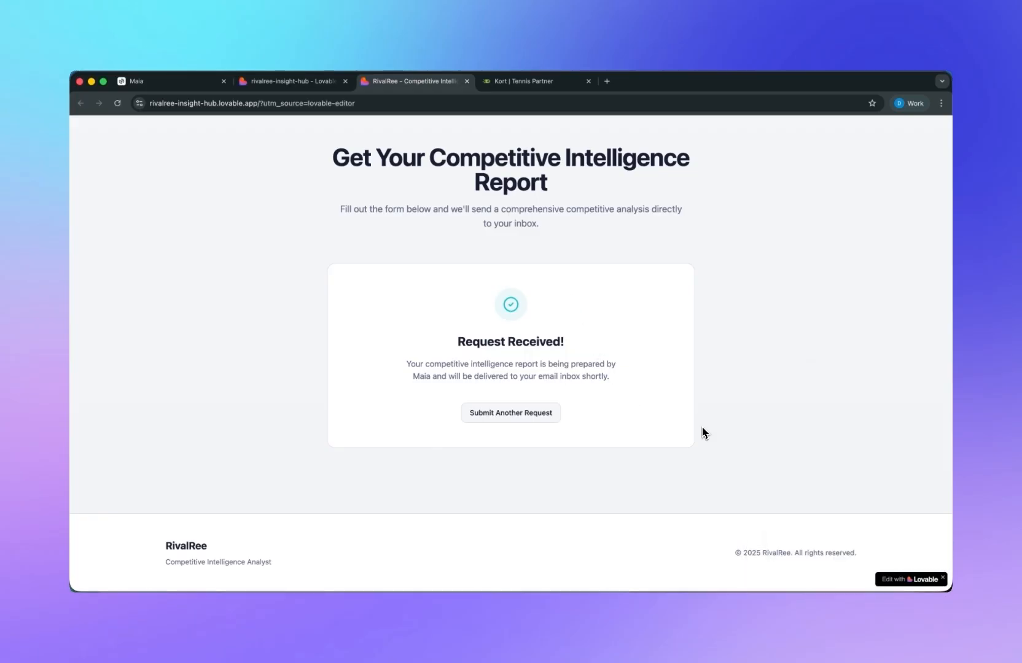
{"action": "left_click", "coordinate": [607, 81]}
{"action": "type", "text": "gm"}
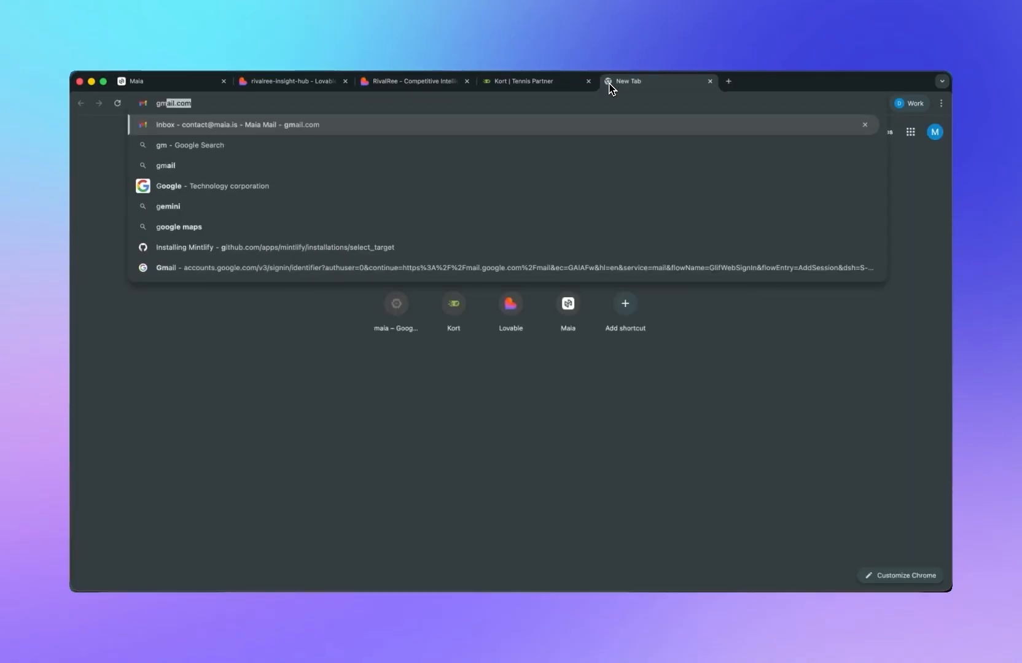
{"action": "key", "text": "Return"}
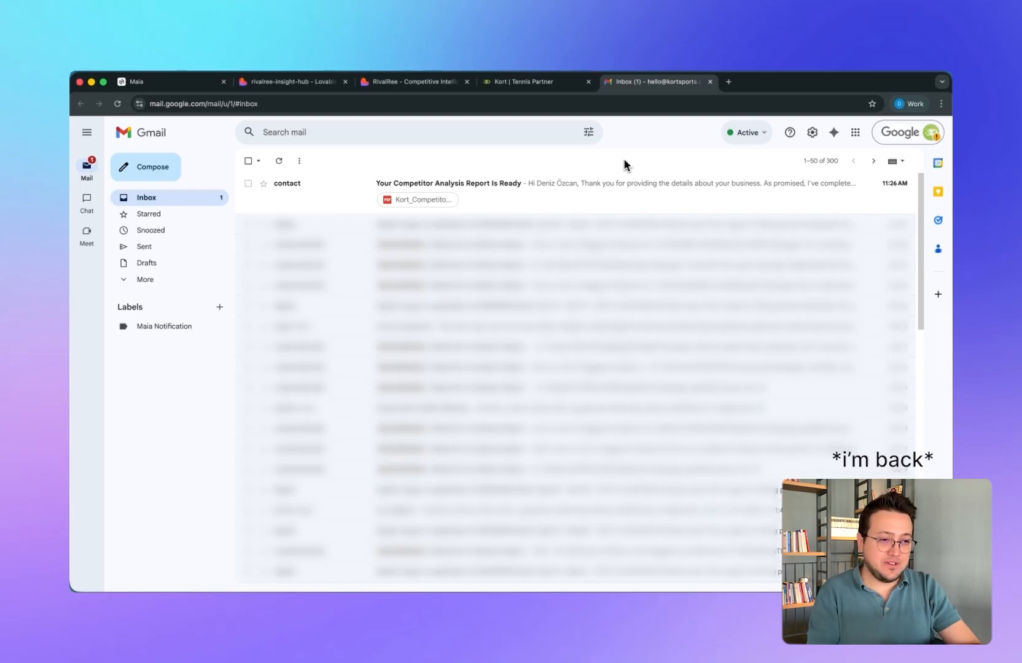
Open the 'Your Competitor Analysis Report Is Ready' email and read its message
{"action": "left_click", "coordinate": [451, 191]}
{"action": "left_click_drag", "start_coordinate": [314, 270], "coordinate": [342, 272]}
{"action": "left_click", "coordinate": [521, 272]}
{"action": "left_click", "coordinate": [488, 297]}
{"action": "left_click_drag", "start_coordinate": [279, 260], "coordinate": [516, 287]}
{"action": "left_click", "coordinate": [762, 303]}
{"action": "left_click", "coordinate": [519, 263]}
{"action": "left_click", "coordinate": [516, 288]}
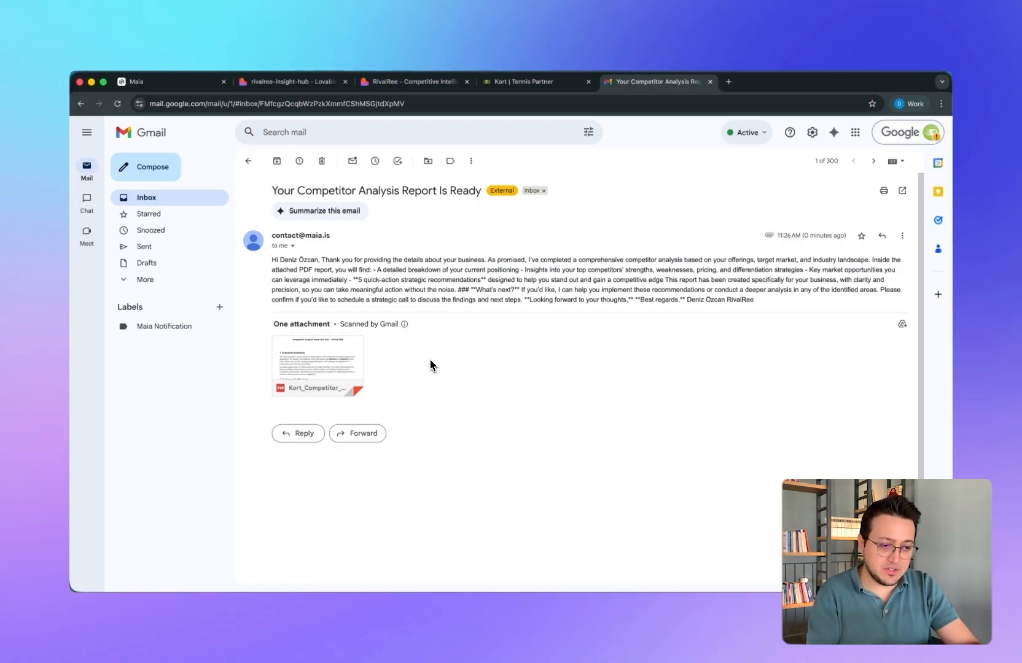
Open the Kort_Competitor_Analysis_Report.pdf attachment and read through the report
{"action": "left_click", "coordinate": [355, 358]}
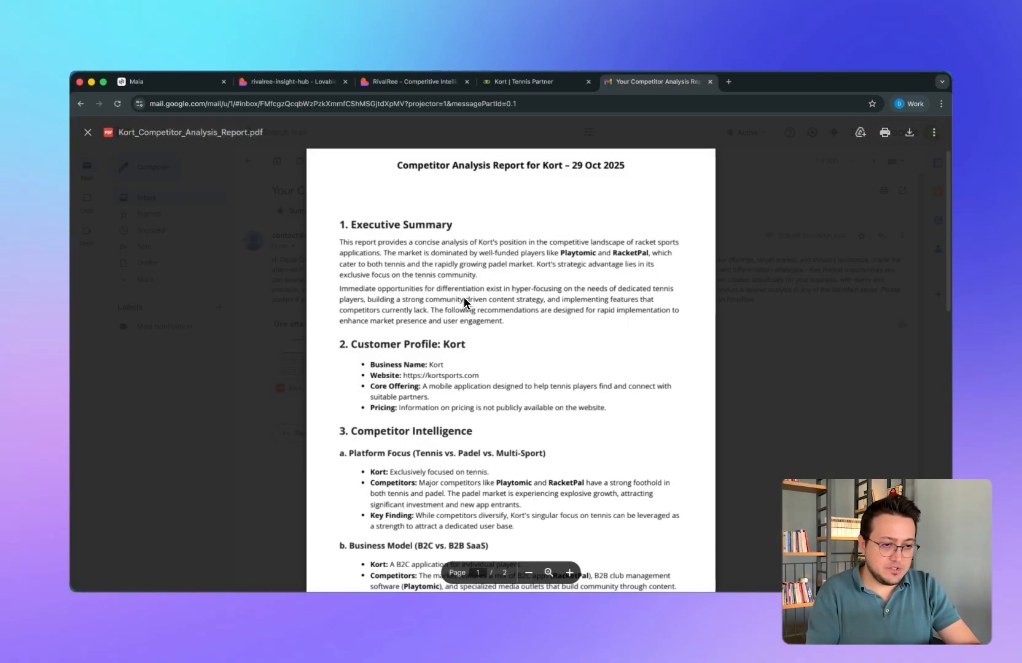
{"action": "scroll", "coordinate": [462, 326], "scroll_direction": "down", "scroll_amount": 2}
{"action": "scroll", "coordinate": [463, 330], "scroll_direction": "up", "scroll_amount": 2}
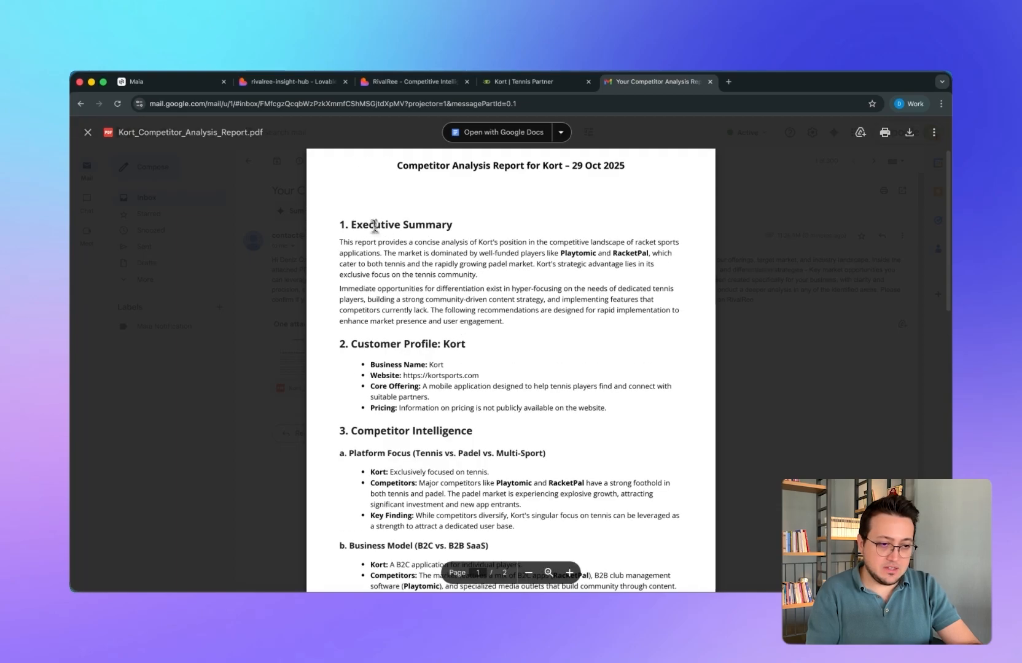
{"action": "scroll", "coordinate": [480, 276], "scroll_direction": "down", "scroll_amount": 1}
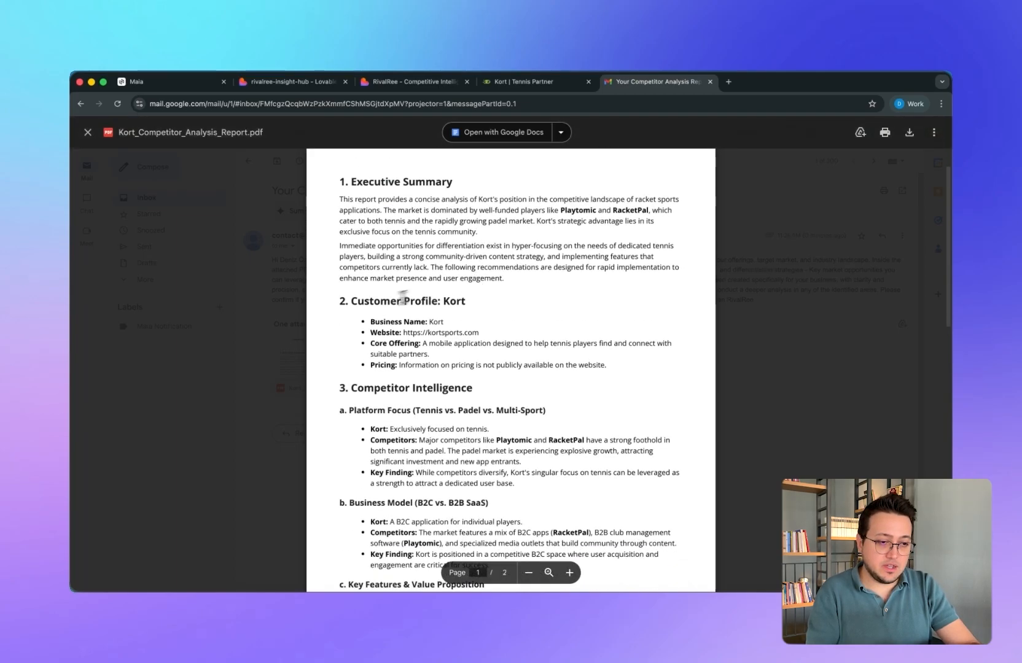
{"action": "scroll", "coordinate": [464, 307], "scroll_direction": "down", "scroll_amount": 3}
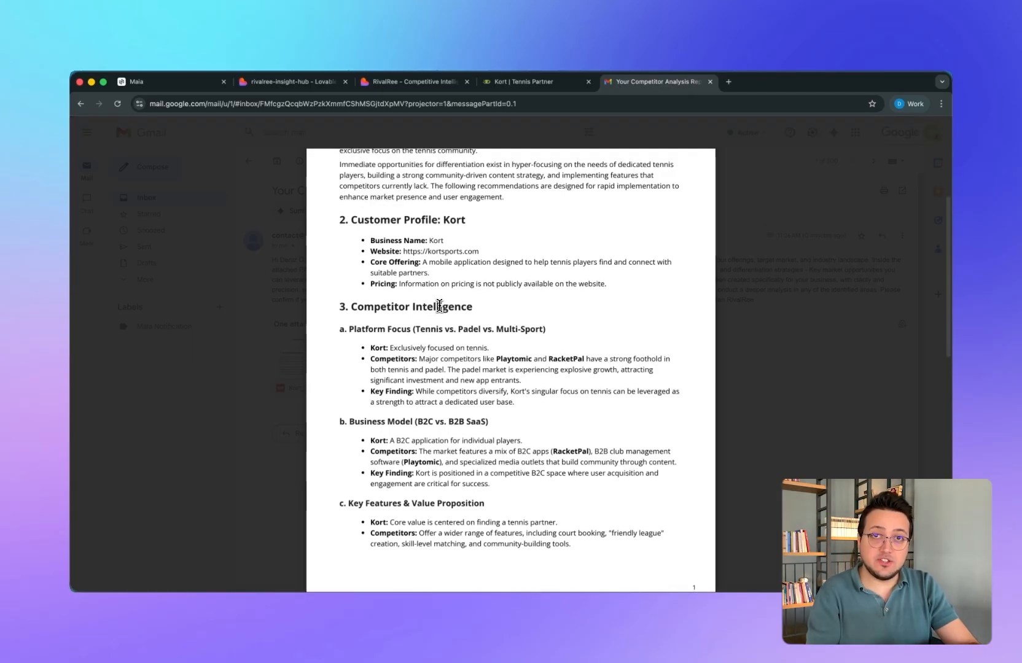
{"action": "scroll", "coordinate": [440, 305], "scroll_direction": "down", "scroll_amount": 2}
{"action": "scroll", "coordinate": [384, 272], "scroll_direction": "down", "scroll_amount": 1}
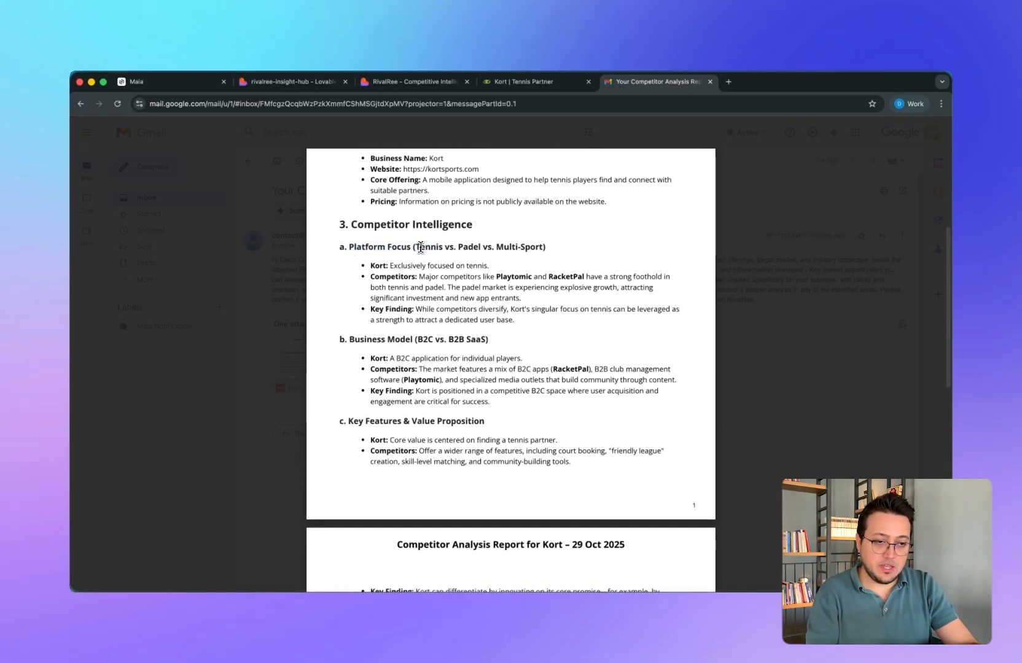
{"action": "scroll", "coordinate": [393, 283], "scroll_direction": "down", "scroll_amount": 1}
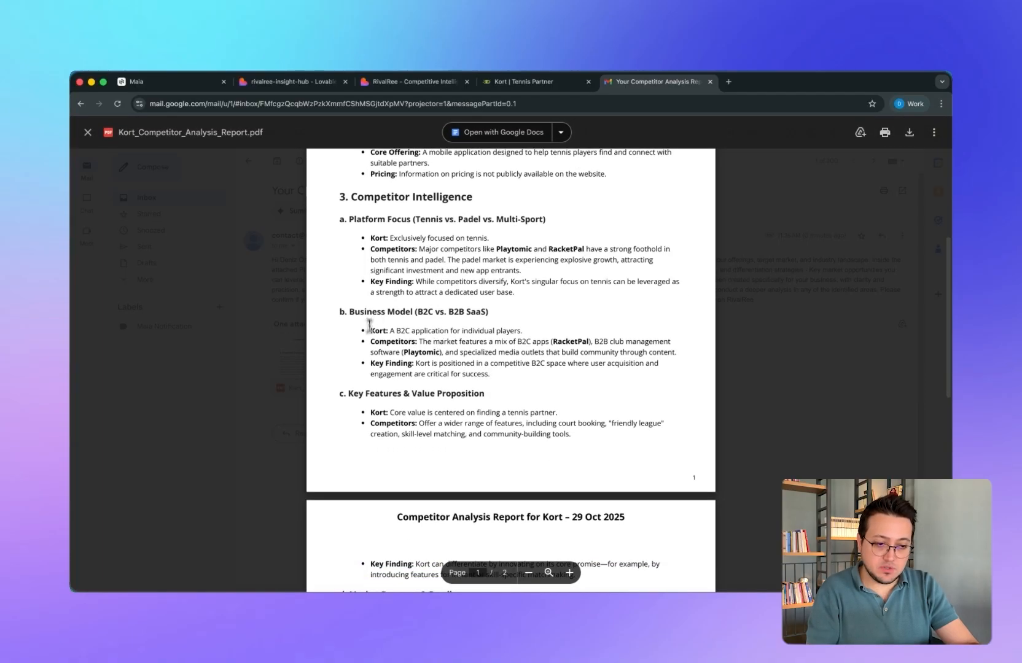
{"action": "scroll", "coordinate": [372, 326], "scroll_direction": "down", "scroll_amount": 3}
{"action": "scroll", "coordinate": [408, 356], "scroll_direction": "down", "scroll_amount": 4}
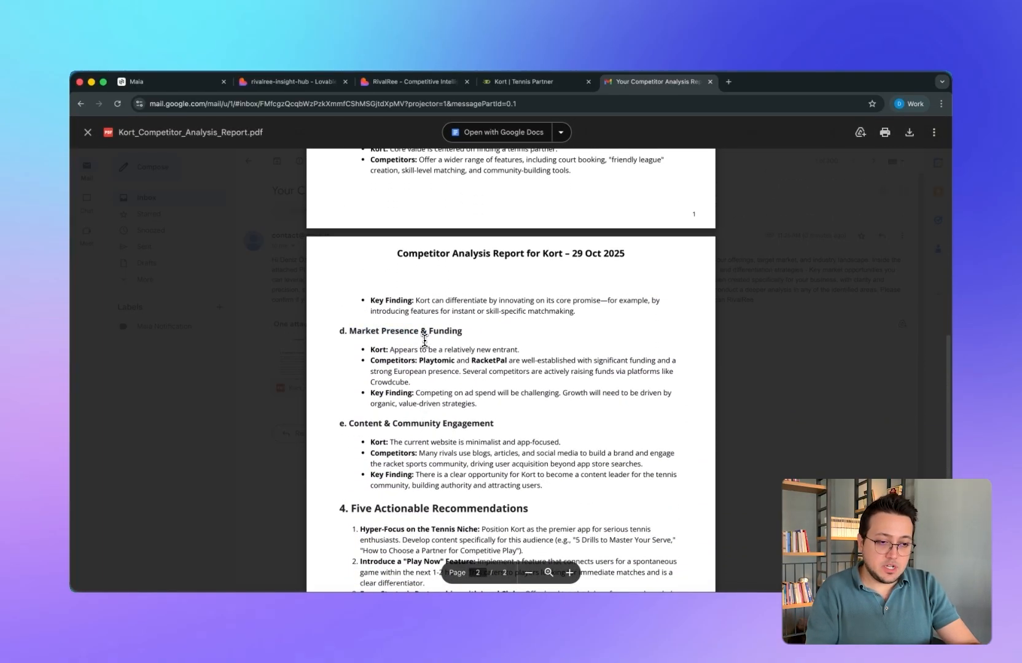
{"action": "scroll", "coordinate": [423, 341], "scroll_direction": "down", "scroll_amount": 2}
{"action": "scroll", "coordinate": [423, 343], "scroll_direction": "down", "scroll_amount": 1}
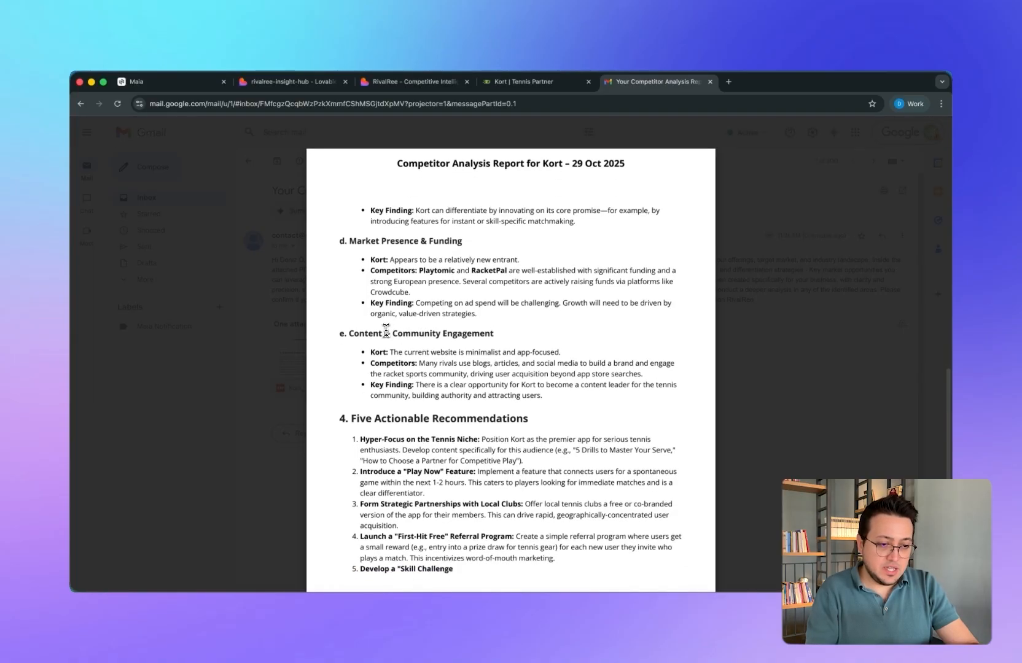
{"action": "scroll", "coordinate": [386, 330], "scroll_direction": "up", "scroll_amount": 1}
{"action": "scroll", "coordinate": [385, 335], "scroll_direction": "down", "scroll_amount": 2}
{"action": "scroll", "coordinate": [384, 339], "scroll_direction": "up", "scroll_amount": 5}
{"action": "scroll", "coordinate": [384, 341], "scroll_direction": "up", "scroll_amount": 2}
Review the report's competitor intelligence and five actionable recommendations sections
{"action": "left_click_drag", "start_coordinate": [496, 277], "coordinate": [584, 278]}
{"action": "double_click", "coordinate": [518, 277]}
{"action": "double_click", "coordinate": [565, 277]}
{"action": "left_click", "coordinate": [567, 287]}
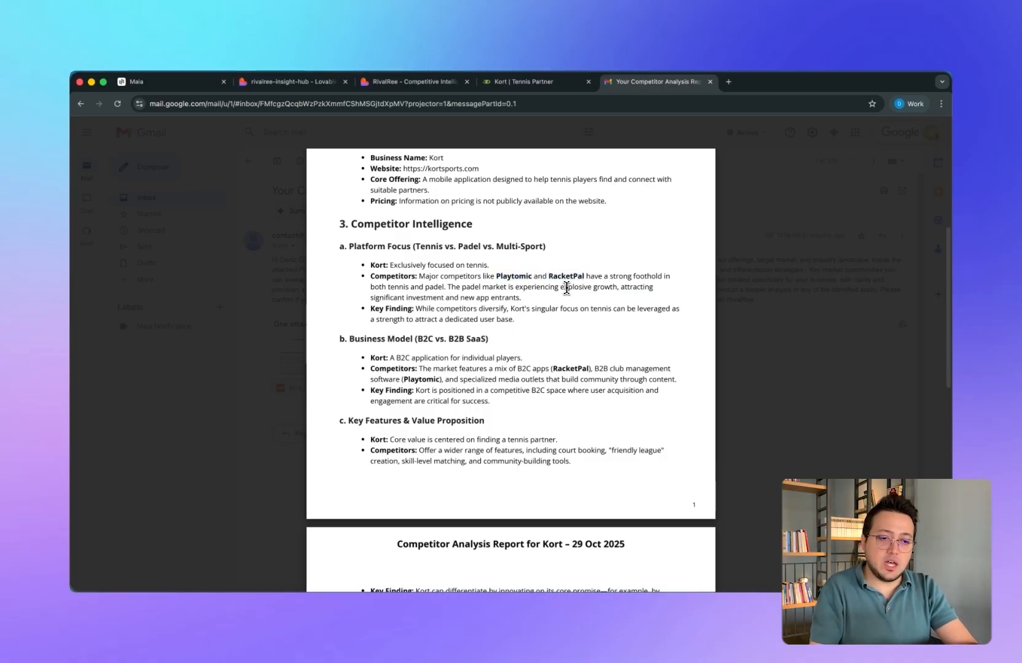
{"action": "scroll", "coordinate": [566, 288], "scroll_direction": "down", "scroll_amount": 1}
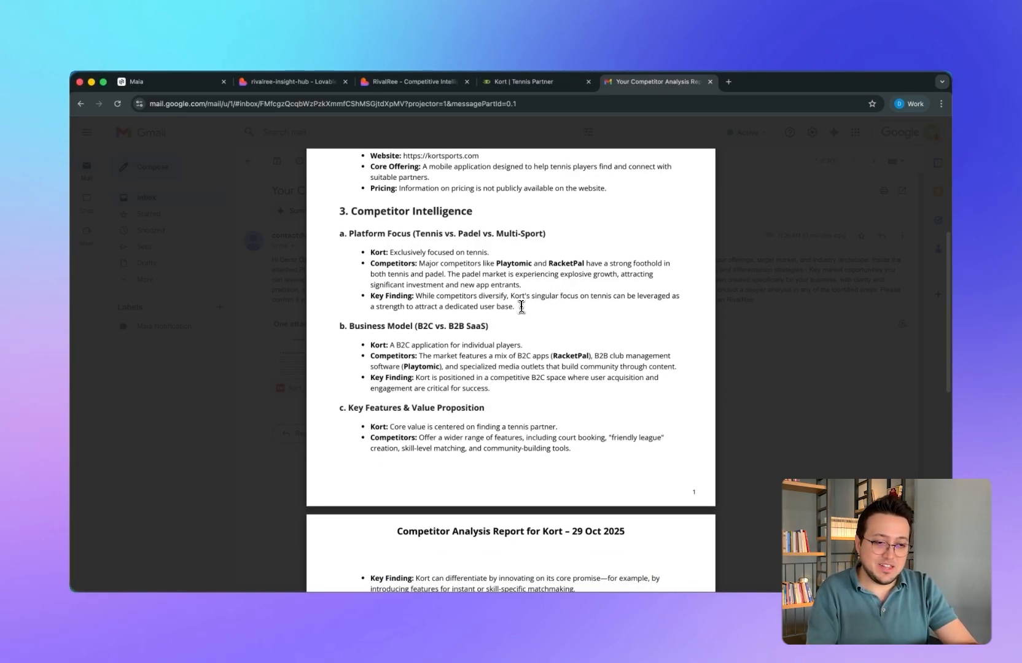
{"action": "scroll", "coordinate": [497, 301], "scroll_direction": "down", "scroll_amount": 8}
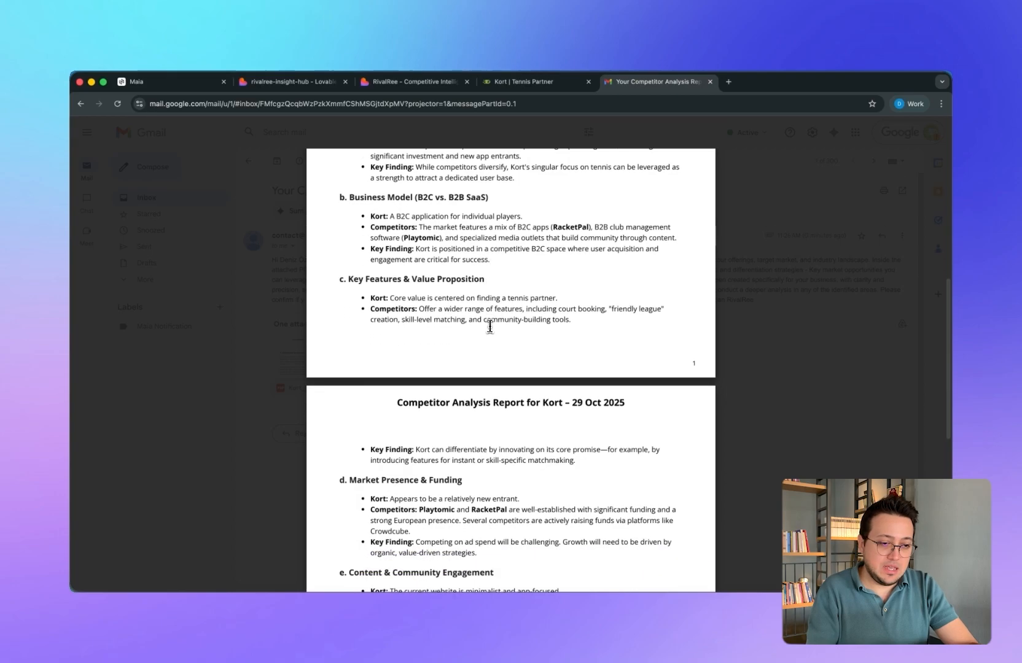
{"action": "scroll", "coordinate": [490, 330], "scroll_direction": "down", "scroll_amount": 6}
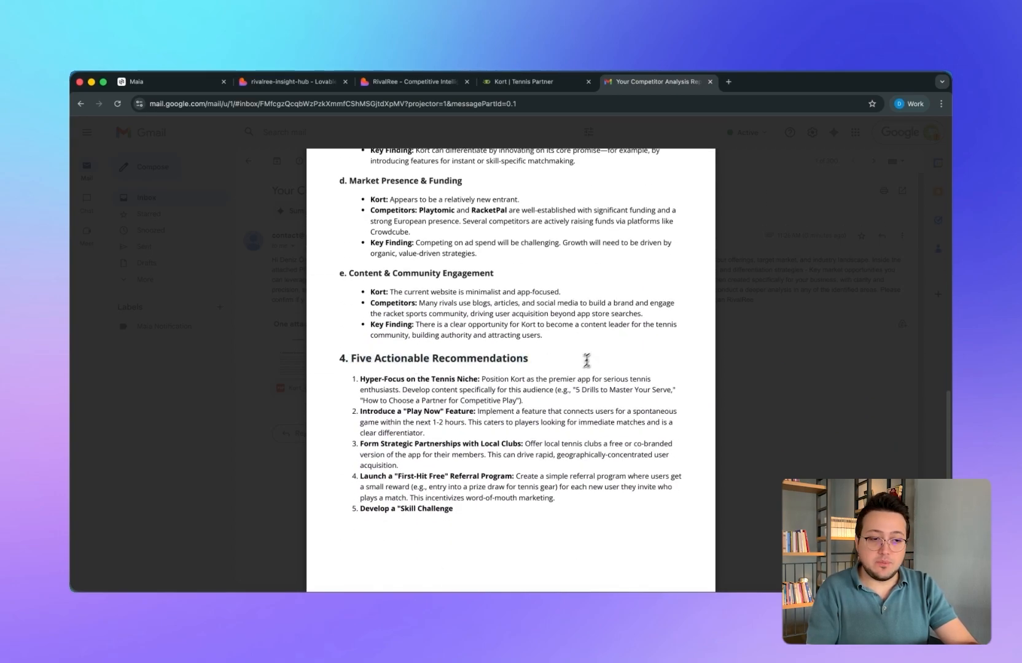
{"action": "scroll", "coordinate": [587, 360], "scroll_direction": "down", "scroll_amount": 2}
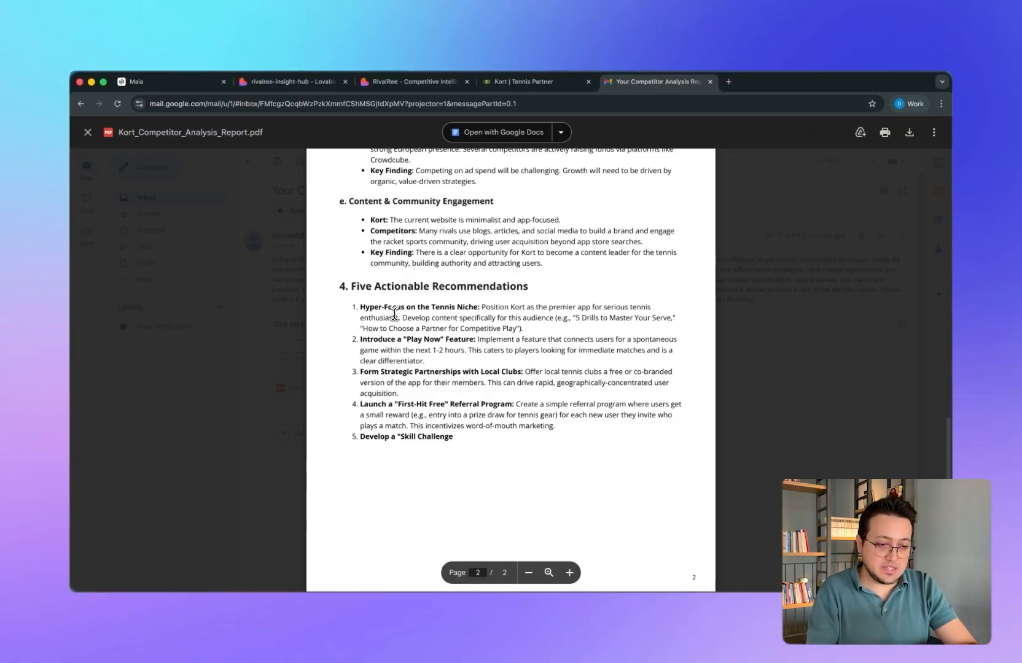
{"action": "left_click_drag", "start_coordinate": [395, 313], "coordinate": [478, 320]}
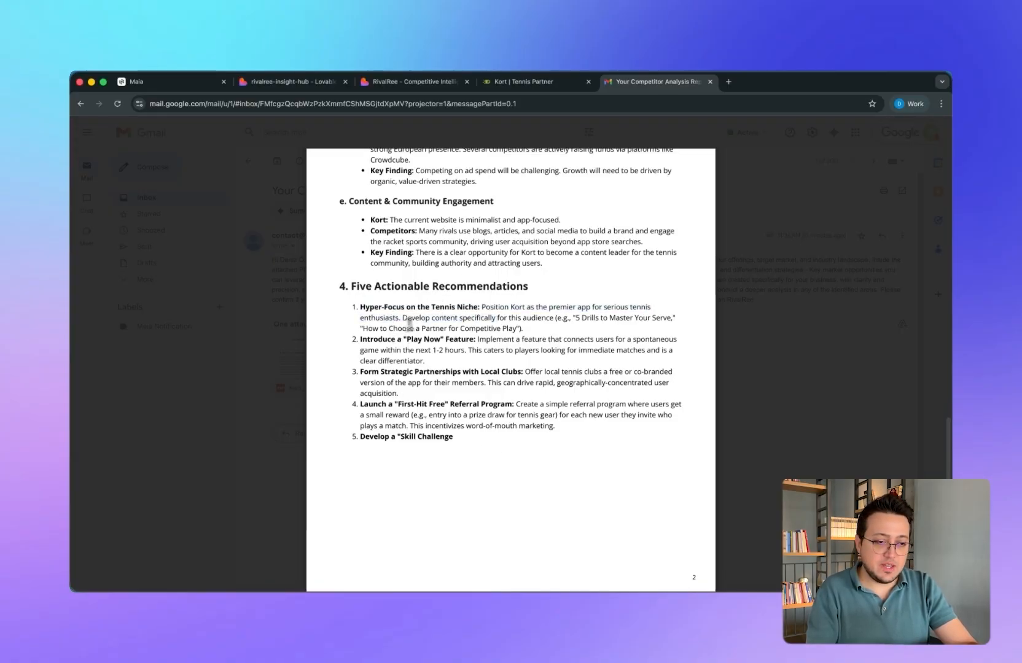
Check the final recommendation items at the end of the report
{"action": "left_click_drag", "start_coordinate": [404, 371], "coordinate": [482, 371]}
{"action": "left_click", "coordinate": [482, 372]}
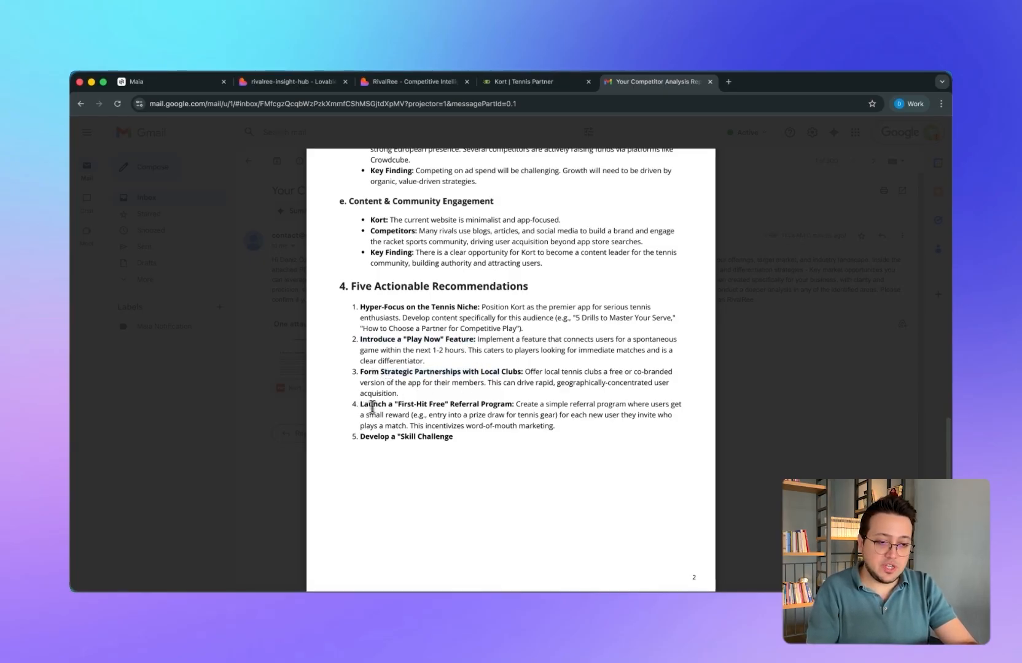
{"action": "left_click_drag", "start_coordinate": [398, 405], "coordinate": [472, 405]}
{"action": "left_click", "coordinate": [475, 405]}
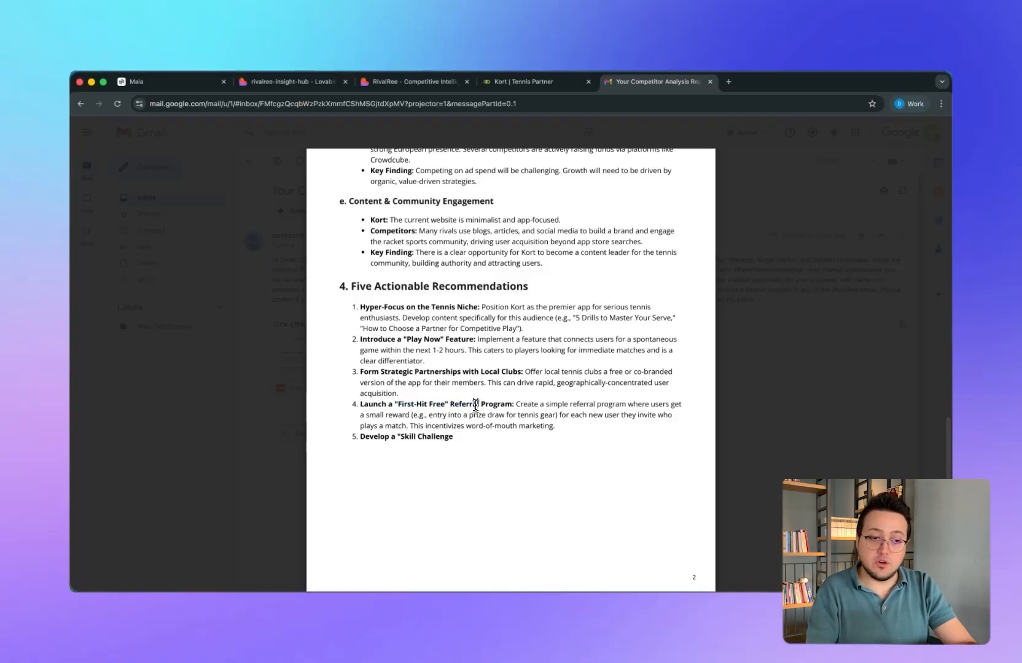
{"action": "scroll", "coordinate": [443, 439], "scroll_direction": "down", "scroll_amount": 1}
{"action": "left_click_drag", "start_coordinate": [361, 416], "coordinate": [419, 418]}
{"action": "left_click", "coordinate": [419, 419]}
{"action": "scroll", "coordinate": [438, 422], "scroll_direction": "down", "scroll_amount": 1}
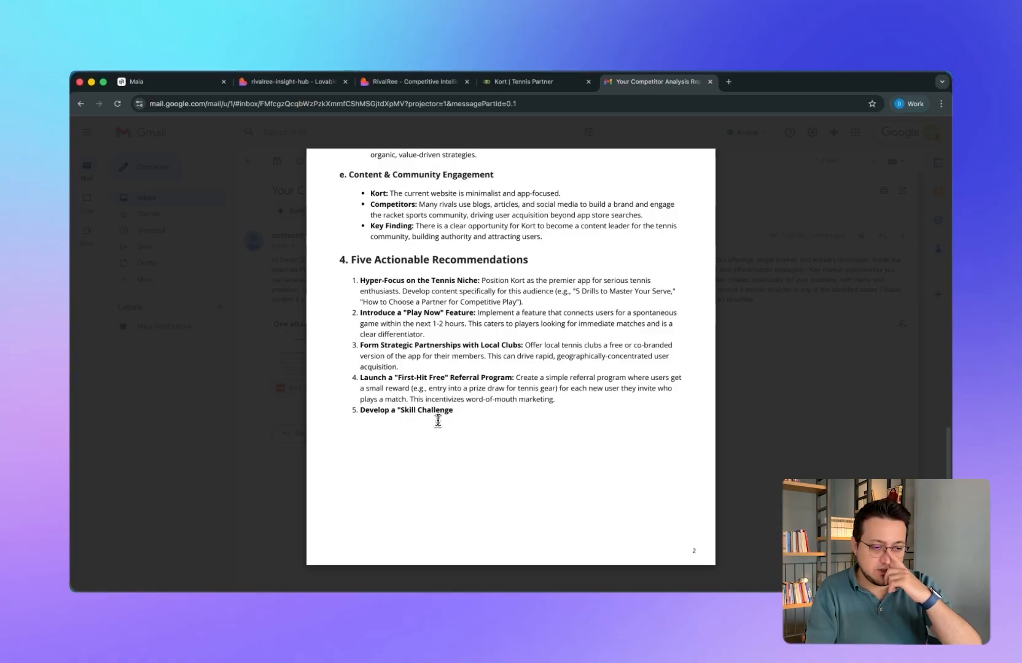
{"action": "scroll", "coordinate": [522, 376], "scroll_direction": "up", "scroll_amount": 13}
{"action": "scroll", "coordinate": [450, 411], "scroll_direction": "down", "scroll_amount": 7}
{"action": "scroll", "coordinate": [450, 411], "scroll_direction": "up", "scroll_amount": 5}
{"action": "scroll", "coordinate": [450, 470], "scroll_direction": "down", "scroll_amount": 10}
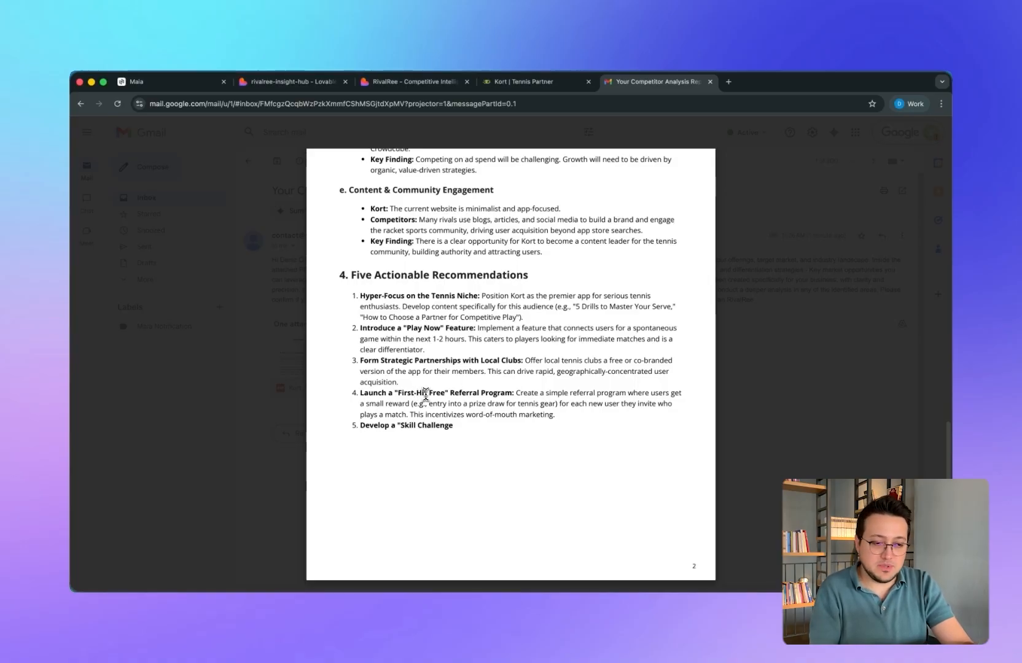
{"action": "scroll", "coordinate": [424, 402], "scroll_direction": "down", "scroll_amount": 1}
{"action": "scroll", "coordinate": [426, 403], "scroll_direction": "up", "scroll_amount": 12}
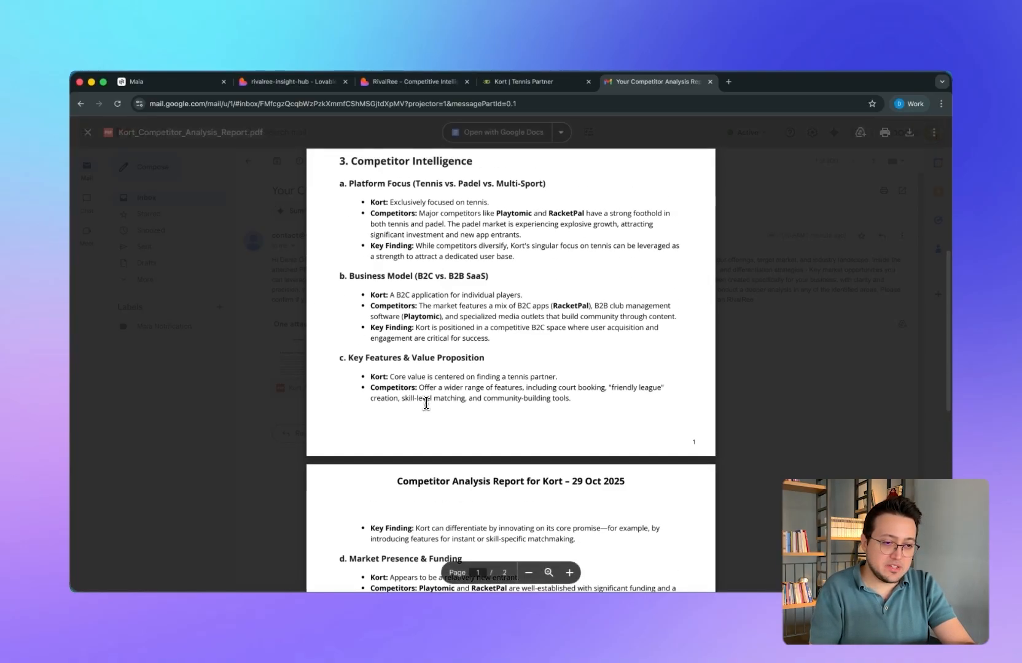
Close the PDF preview and open the Competitive Intelligence Analyst deployment's run details in Maia
{"action": "left_click", "coordinate": [795, 157]}
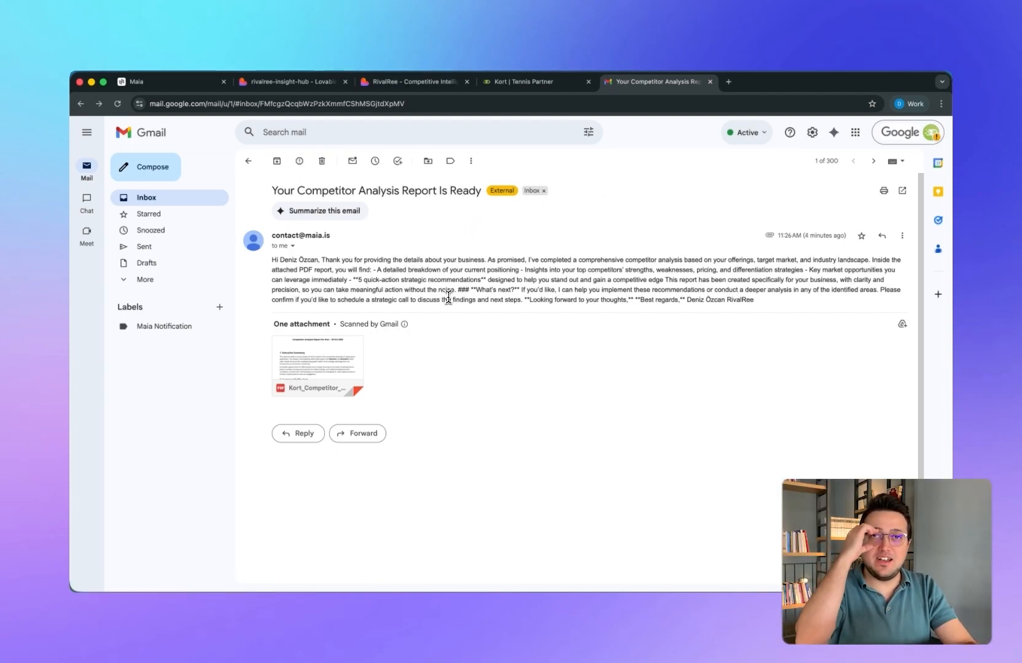
{"action": "left_click", "coordinate": [163, 83]}
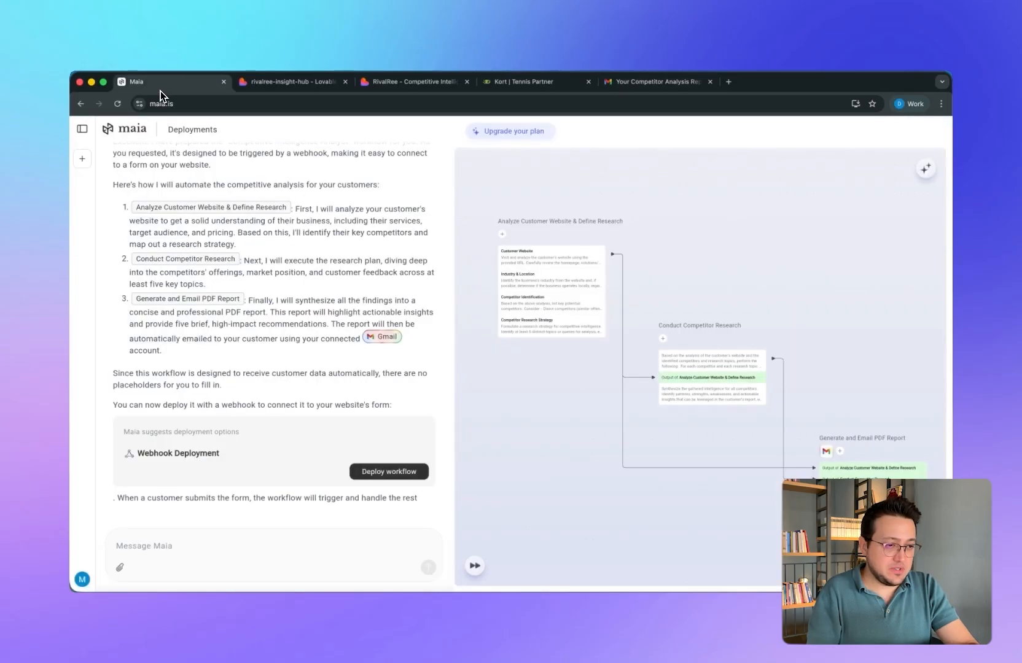
{"action": "left_click", "coordinate": [191, 138]}
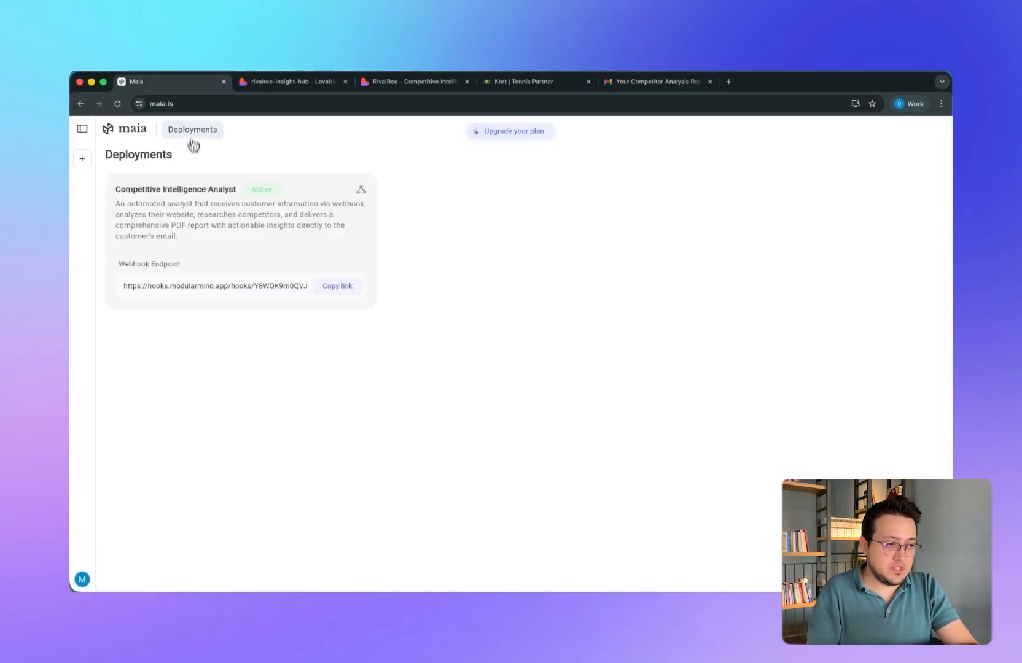
{"action": "left_click", "coordinate": [201, 216]}
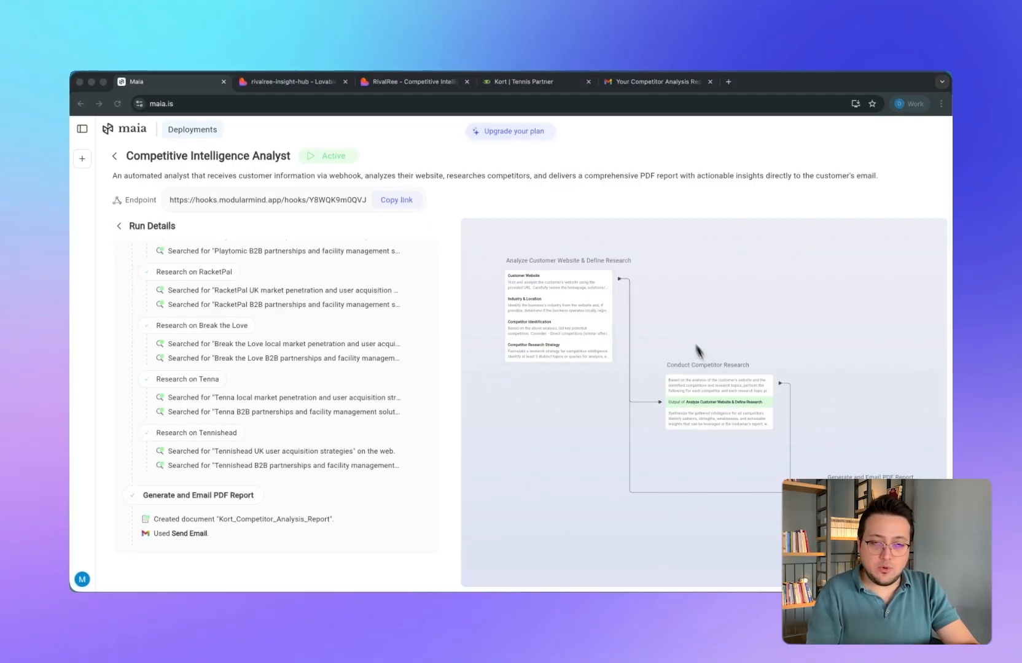
Inspect the Analyze Customer Website & Define Research step's browsing of the Kort site
{"action": "scroll", "coordinate": [249, 284], "scroll_direction": "up", "scroll_amount": 5}
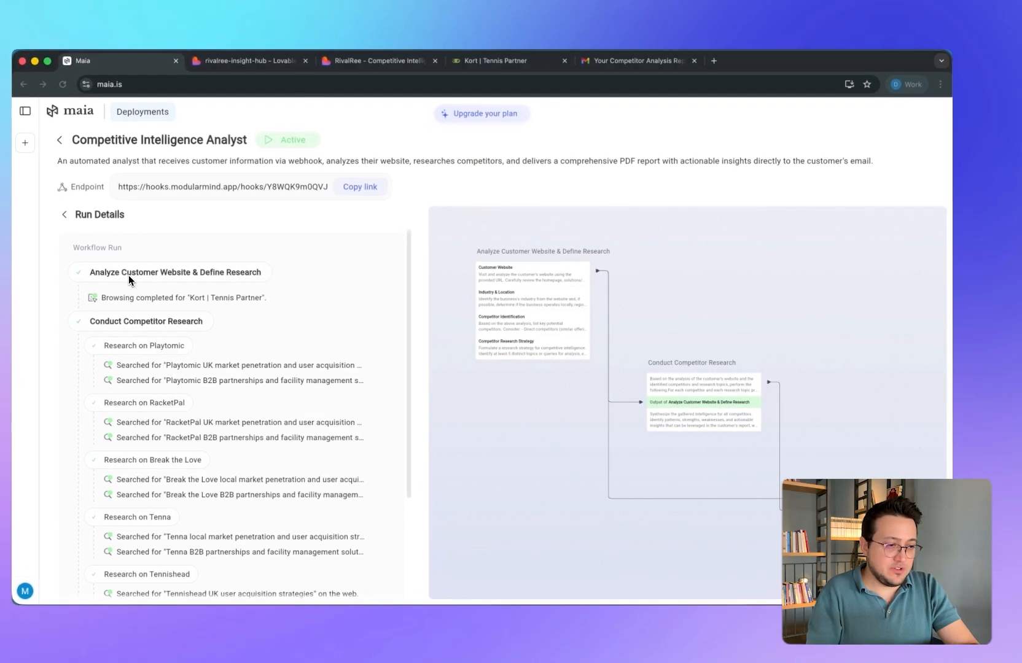
{"action": "left_click", "coordinate": [162, 274]}
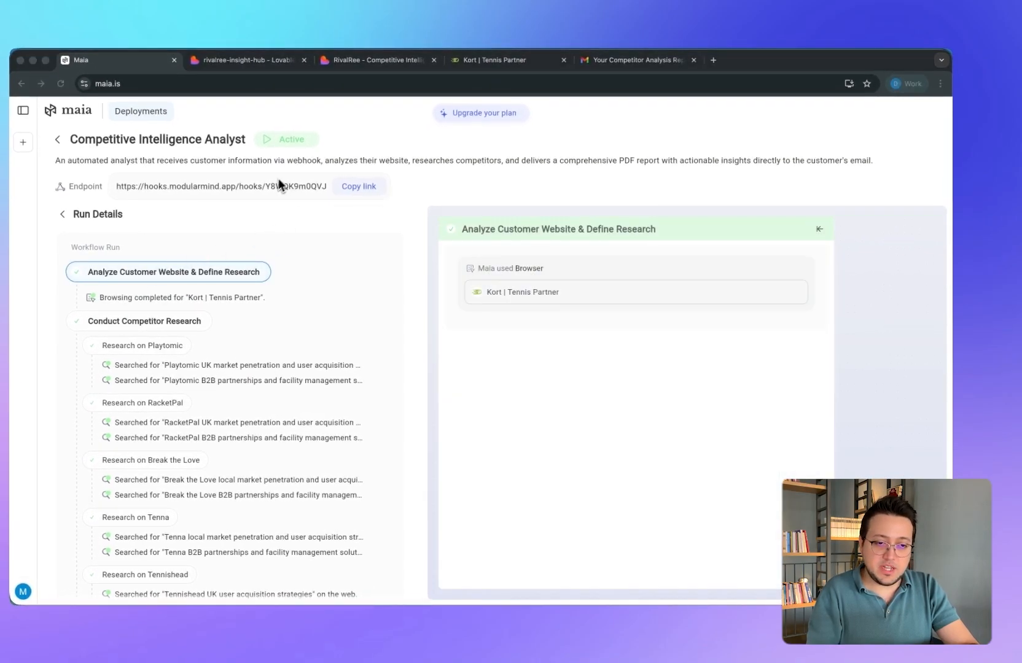
{"action": "left_click", "coordinate": [624, 301]}
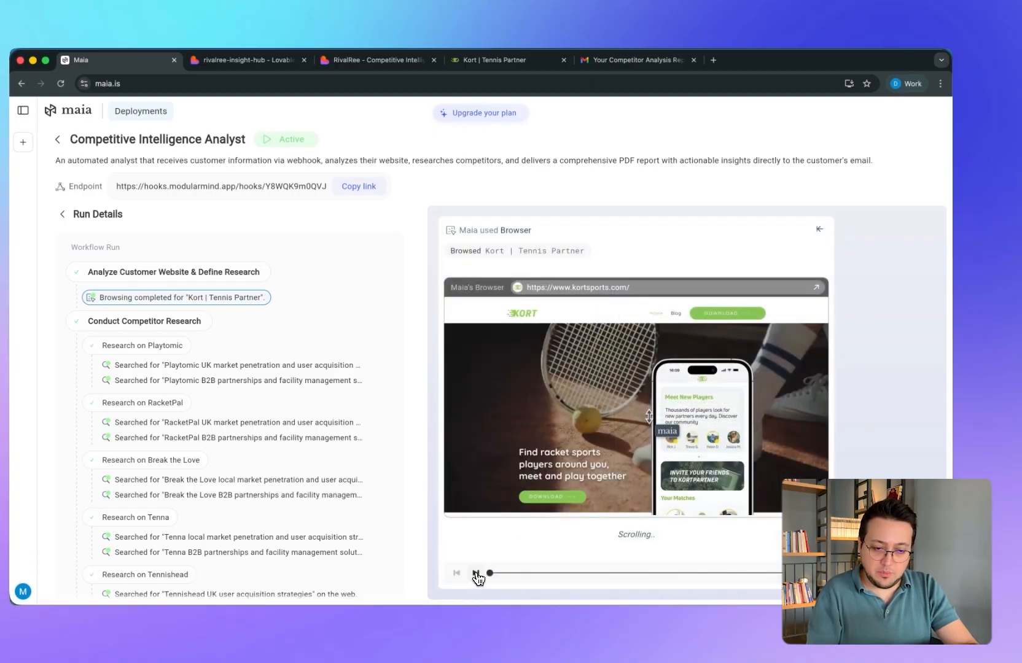
{"action": "left_click", "coordinate": [132, 321]}
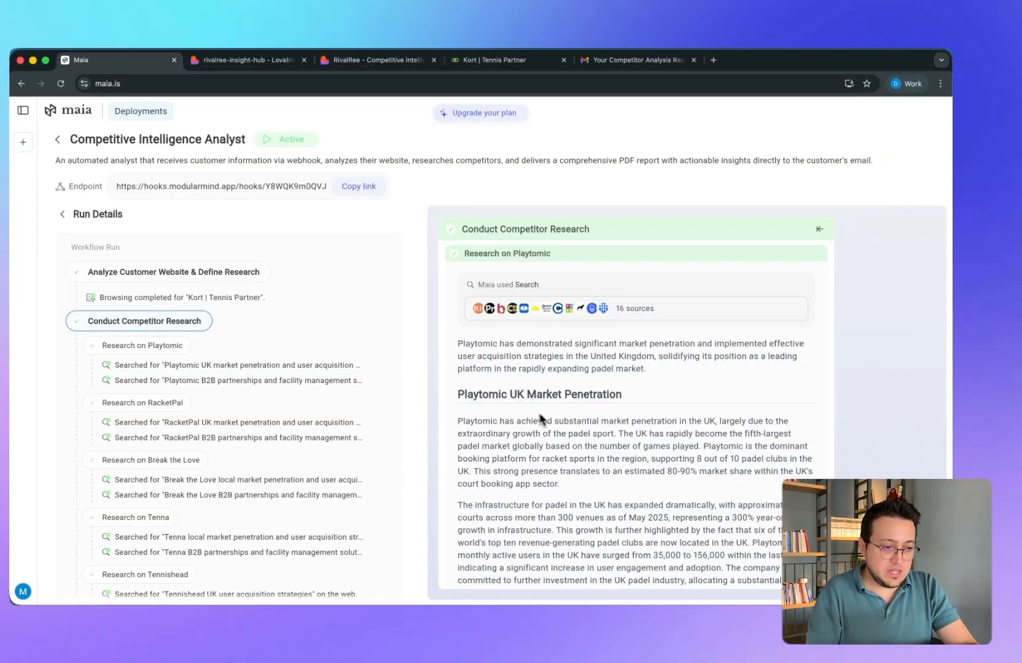
Review the research results for Playtomic, RacketPal, Break the Love, Tenna and Tennishead
{"action": "scroll", "coordinate": [536, 422], "scroll_direction": "down", "scroll_amount": 1}
{"action": "scroll", "coordinate": [535, 425], "scroll_direction": "down", "scroll_amount": 5}
{"action": "left_click", "coordinate": [169, 351]}
{"action": "left_click", "coordinate": [169, 348]}
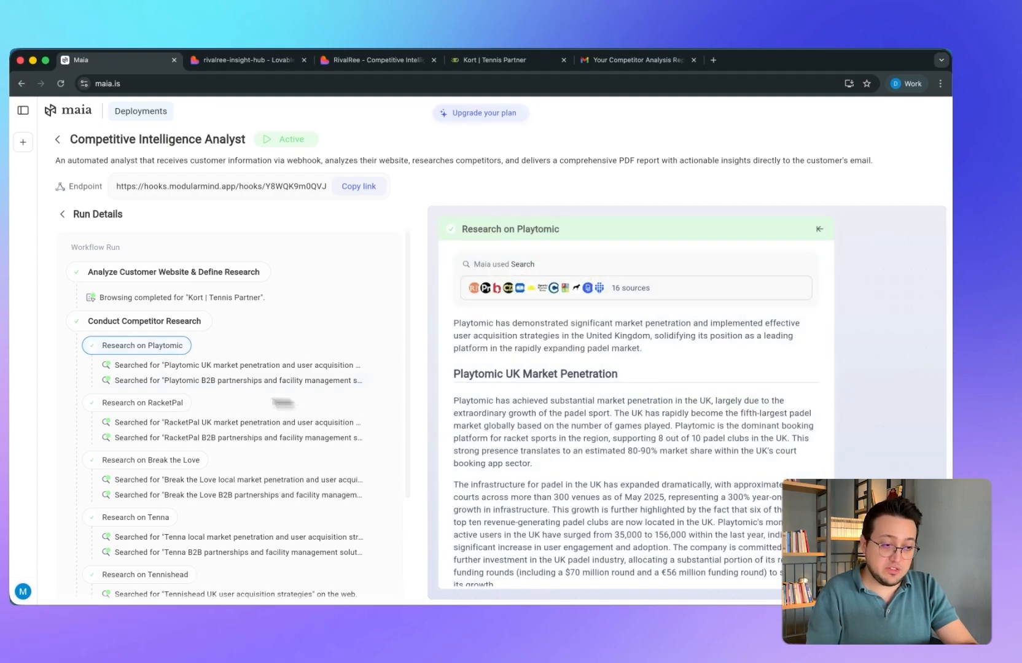
{"action": "left_click", "coordinate": [163, 403]}
{"action": "scroll", "coordinate": [175, 433], "scroll_direction": "down", "scroll_amount": 1}
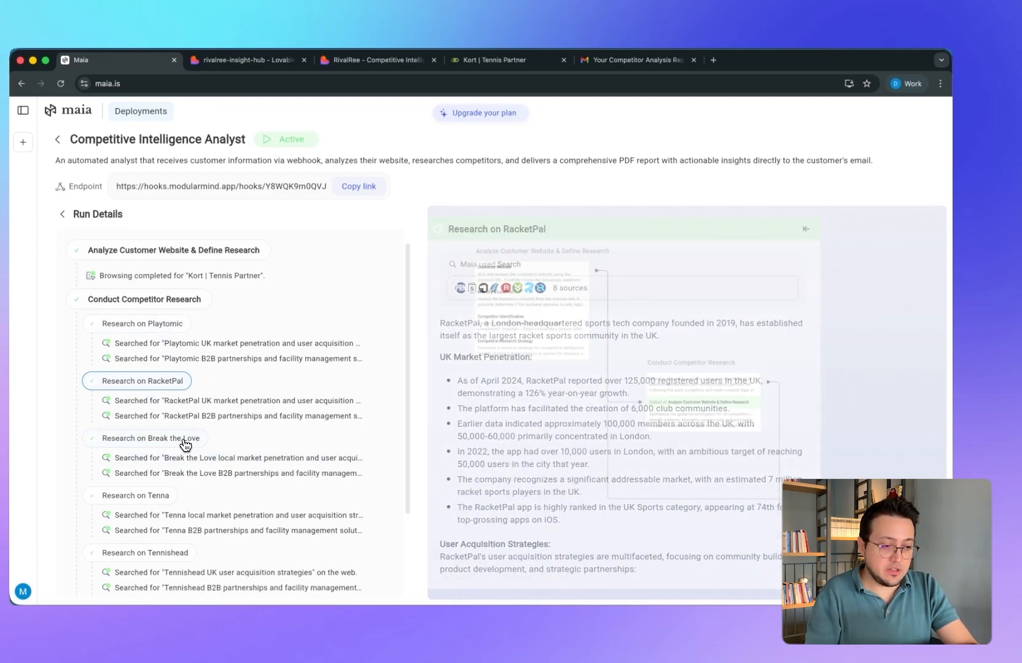
{"action": "left_click", "coordinate": [185, 441]}
{"action": "scroll", "coordinate": [186, 444], "scroll_direction": "down", "scroll_amount": 2}
{"action": "left_click", "coordinate": [155, 442]}
{"action": "left_click", "coordinate": [150, 496]}
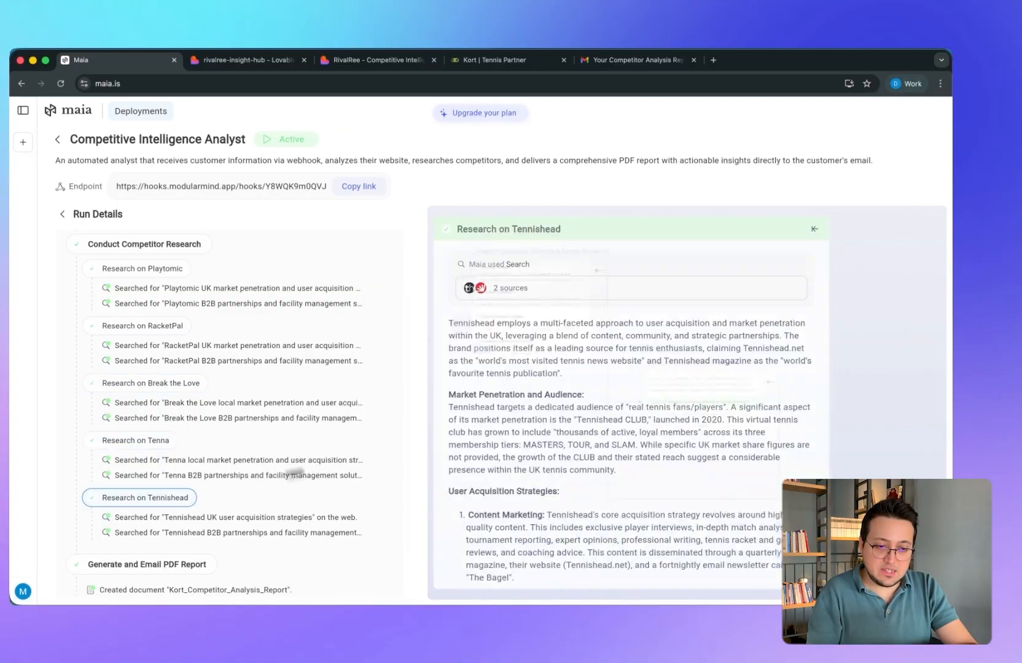
{"action": "scroll", "coordinate": [517, 463], "scroll_direction": "down", "scroll_amount": 15}
{"action": "scroll", "coordinate": [517, 463], "scroll_direction": "up", "scroll_amount": 15}
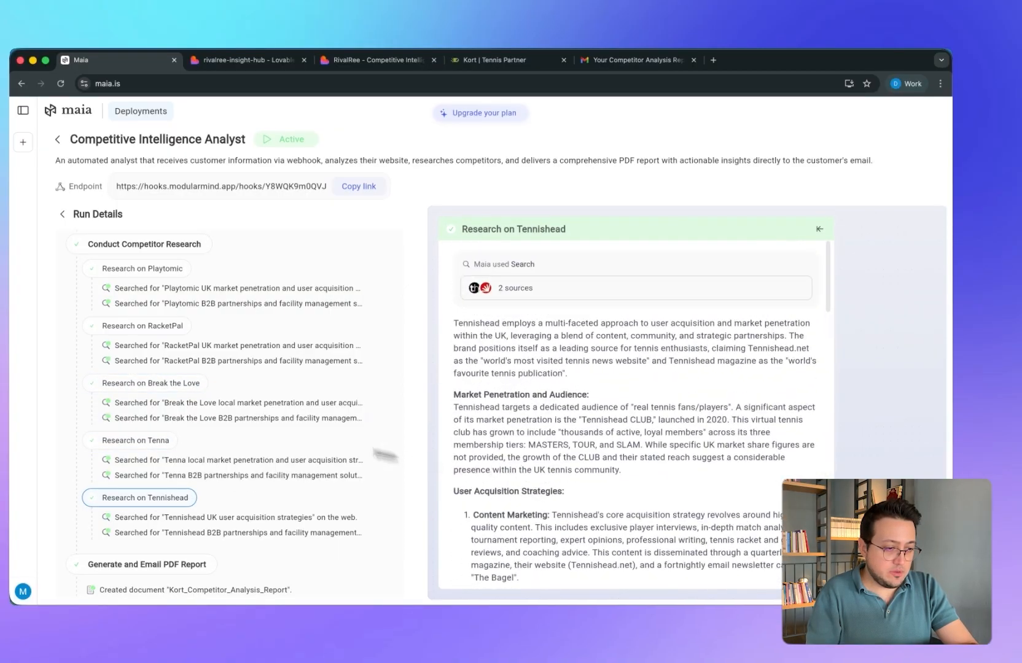
{"action": "left_click", "coordinate": [166, 268]}
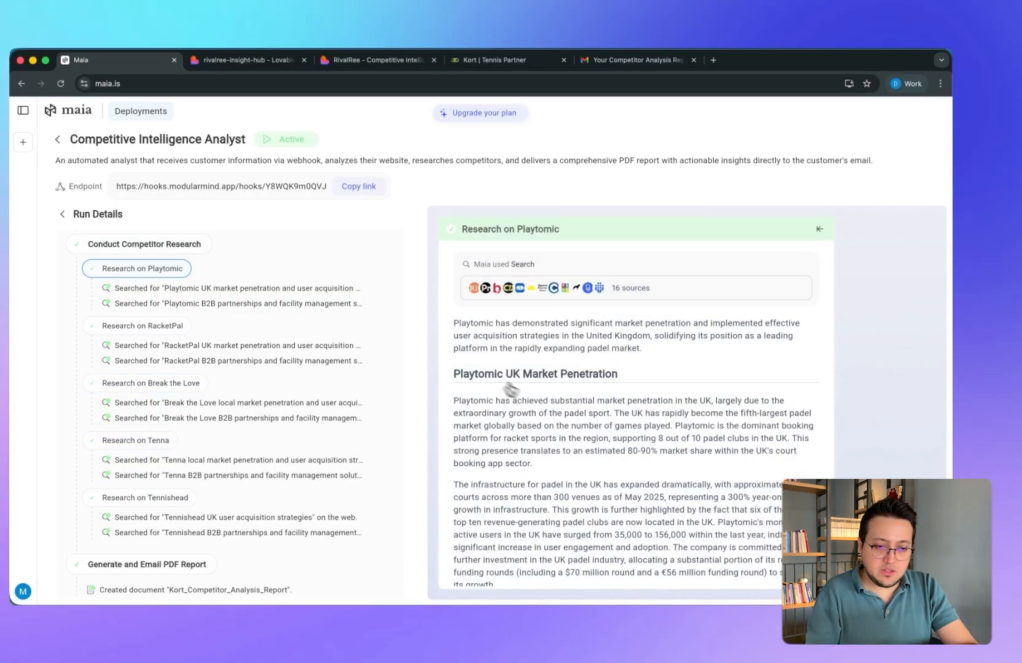
{"action": "left_click_drag", "start_coordinate": [513, 372], "coordinate": [549, 373]}
{"action": "left_click", "coordinate": [547, 371]}
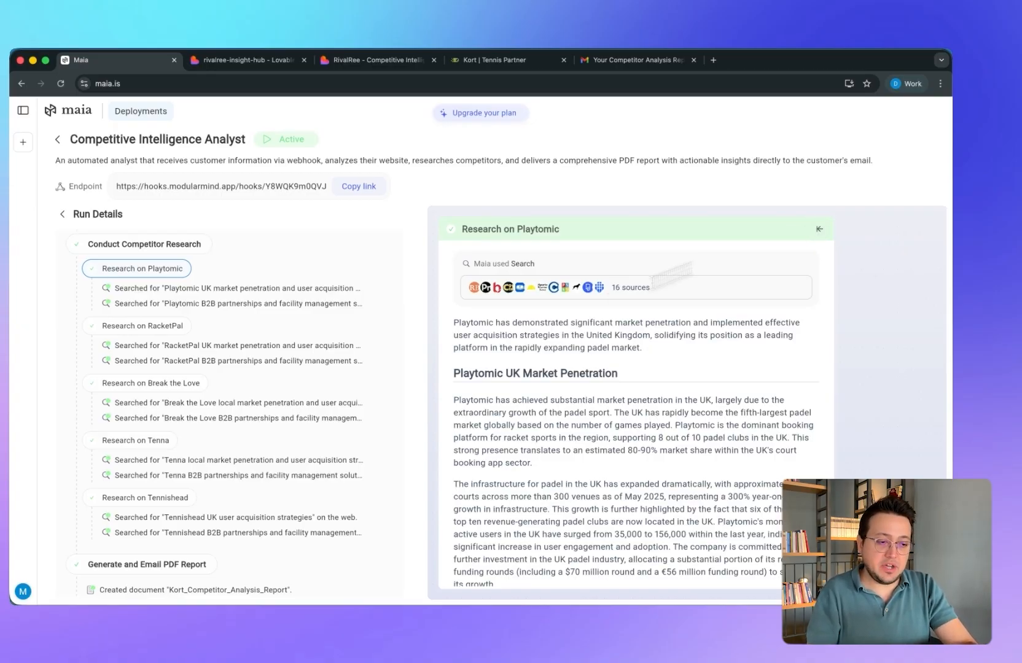
Review the Generate and Email PDF Report step's created report document and sent email, then close the panel
{"action": "scroll", "coordinate": [271, 467], "scroll_direction": "down", "scroll_amount": 2}
{"action": "left_click", "coordinate": [190, 504]}
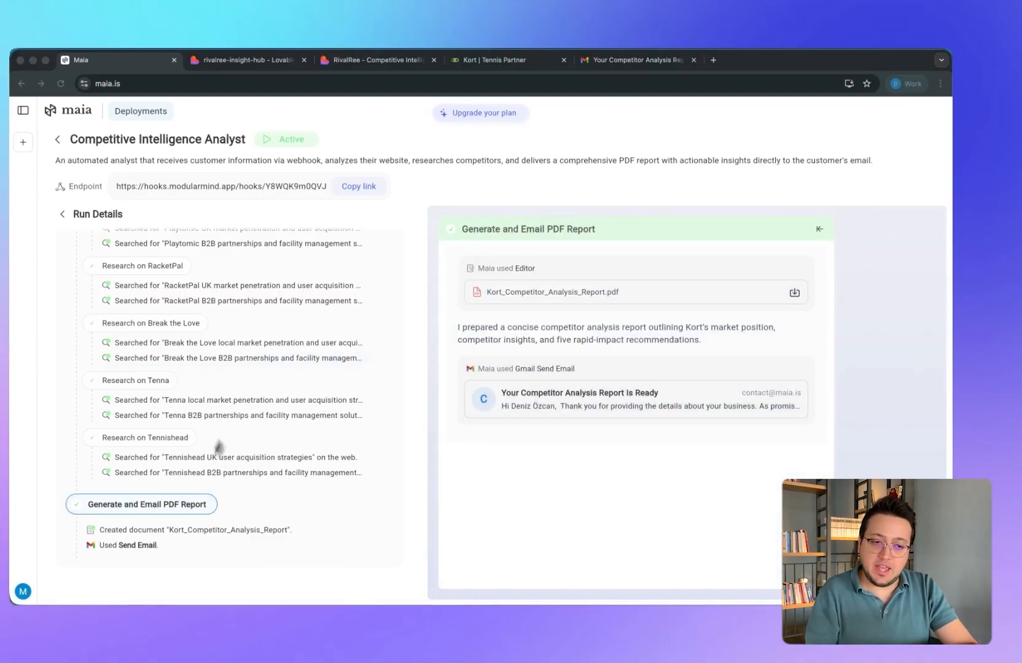
{"action": "left_click", "coordinate": [553, 293]}
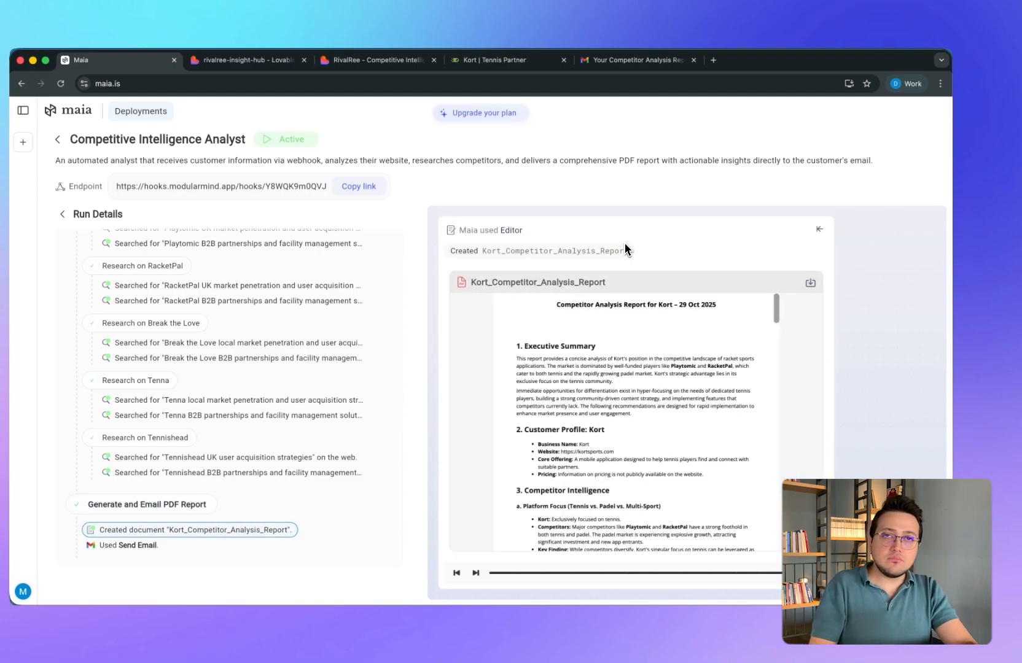
{"action": "scroll", "coordinate": [661, 358], "scroll_direction": "down", "scroll_amount": 15}
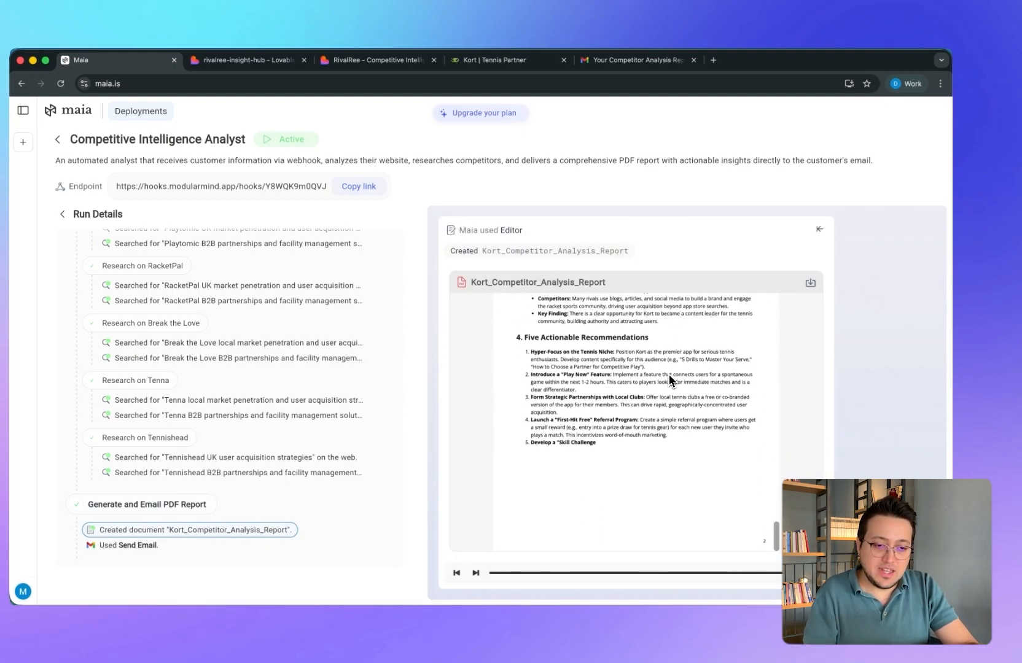
{"action": "scroll", "coordinate": [669, 373], "scroll_direction": "up", "scroll_amount": 15}
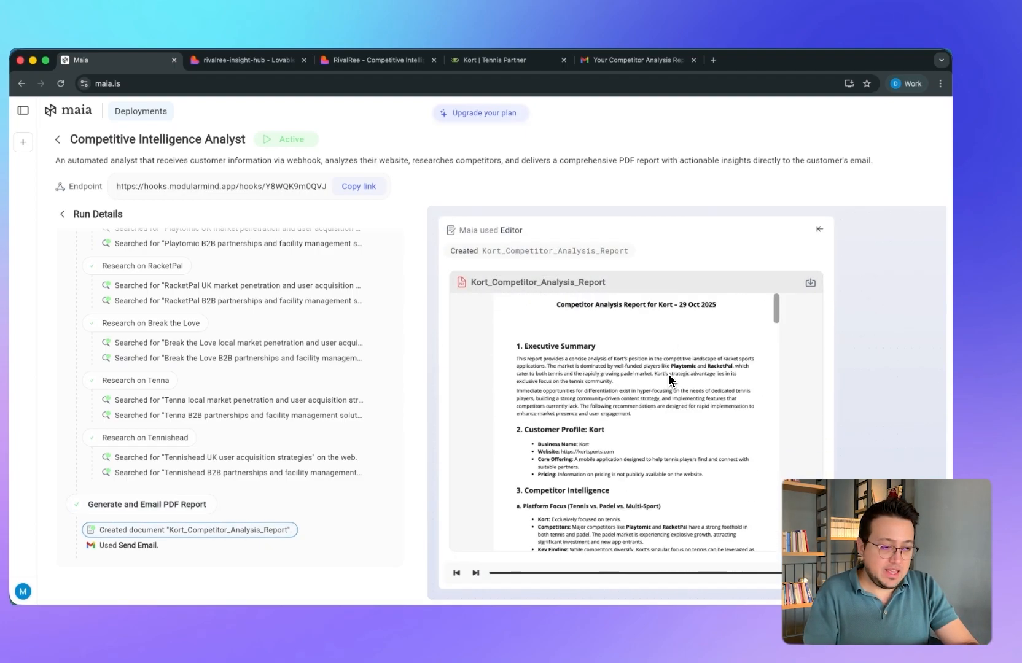
{"action": "left_click", "coordinate": [124, 548]}
{"action": "left_click_drag", "start_coordinate": [517, 329], "coordinate": [755, 485]}
{"action": "left_click", "coordinate": [754, 486]}
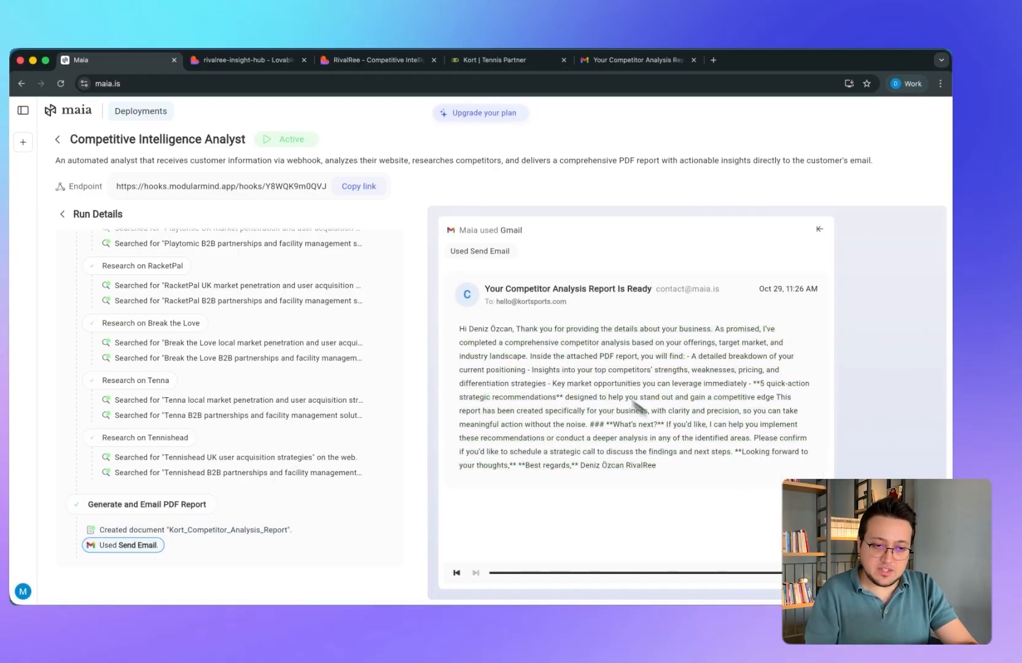
{"action": "left_click", "coordinate": [182, 507]}
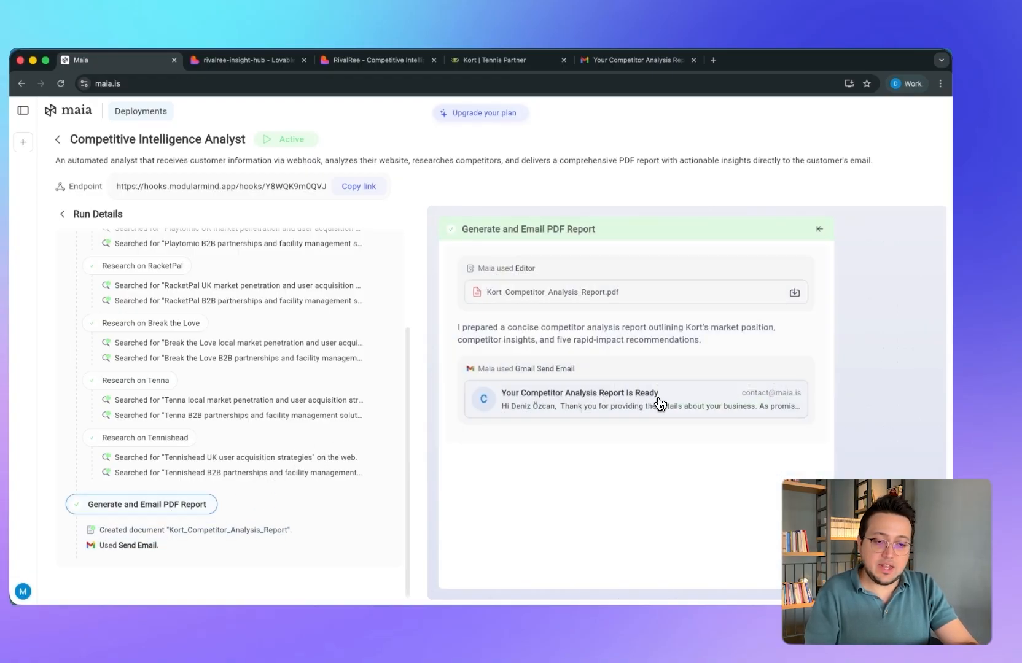
{"action": "left_click", "coordinate": [820, 228]}
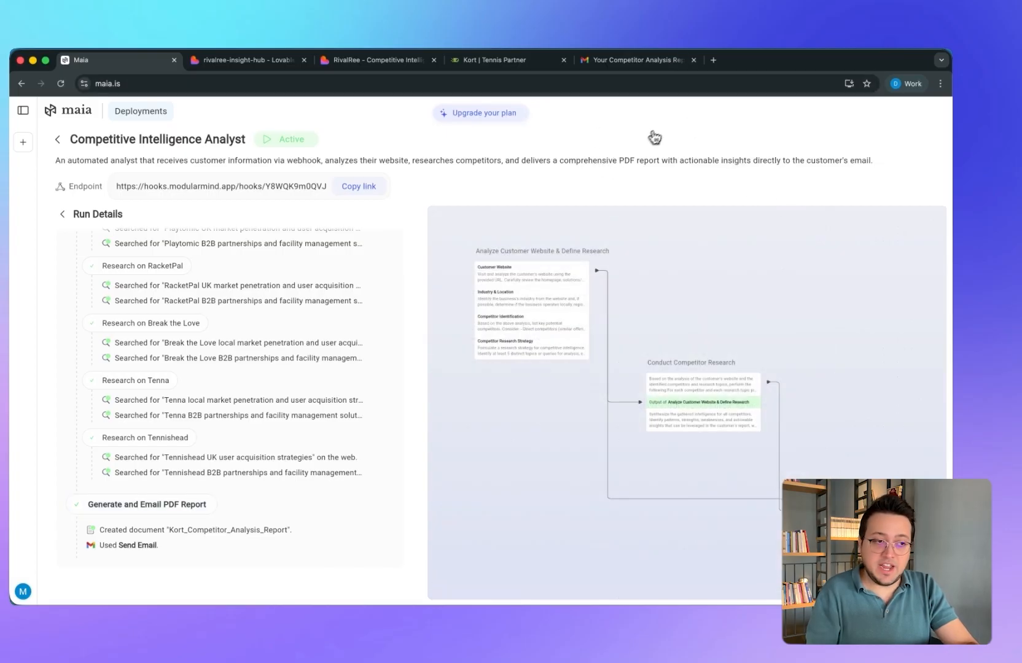
Go back to the Competitive Intelligence Analyst session's chat and workflow canvas
{"action": "key", "text": "super+Tab"}
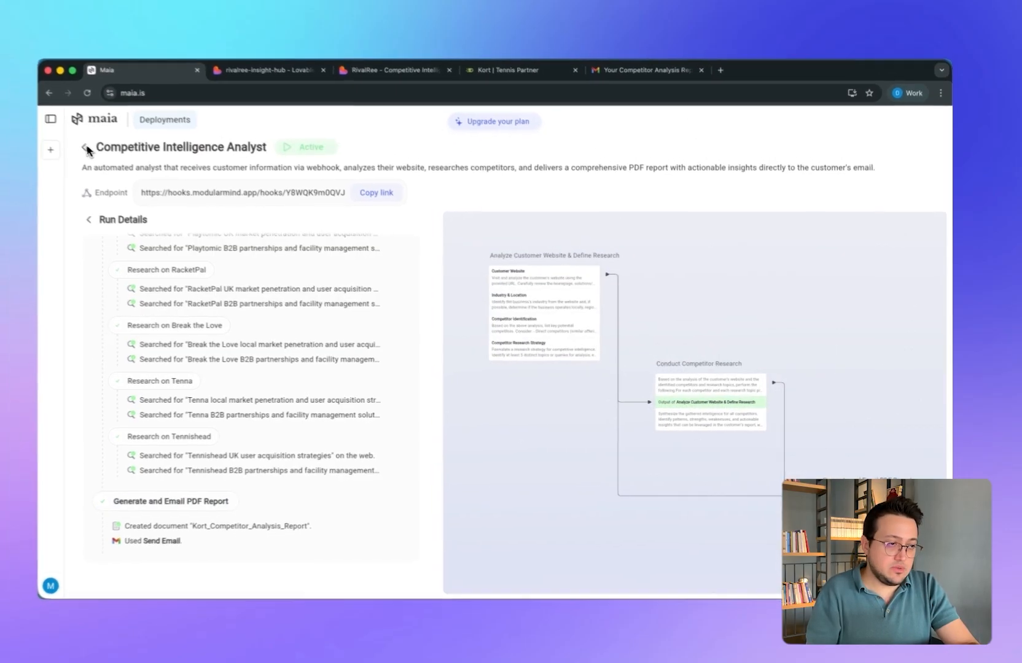
{"action": "left_click", "coordinate": [85, 148]}
{"action": "left_click", "coordinate": [80, 131]}
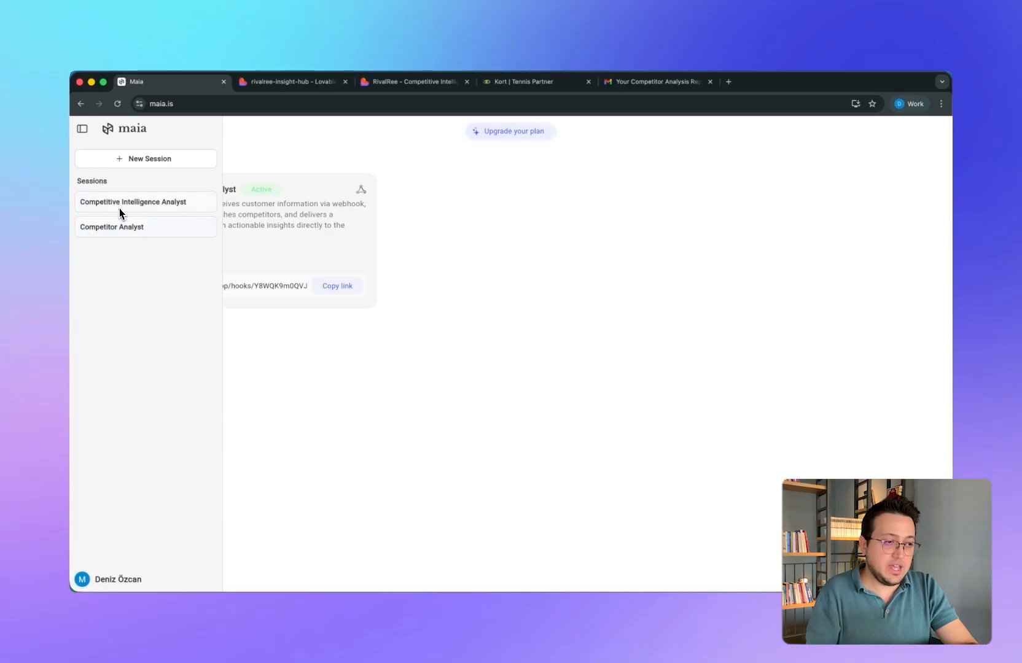
{"action": "left_click", "coordinate": [119, 209]}
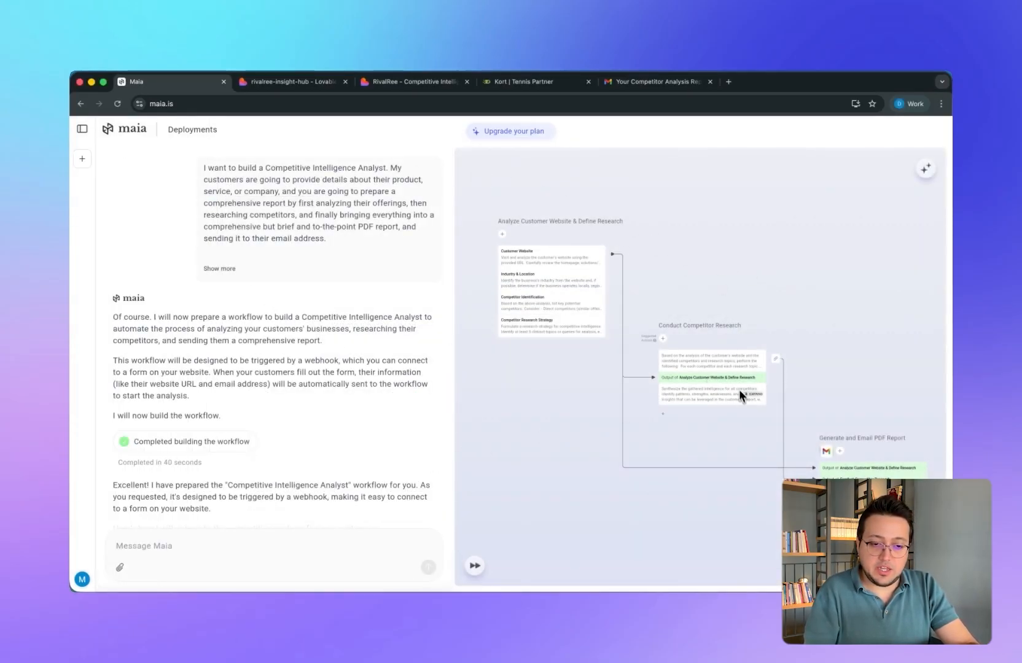
Add an instruction to Conduct Competitor Research: "Don't assume a market if not explicity highlighted by the customer on their website, and do the analysis with global market in mind."
{"action": "left_click", "coordinate": [664, 419]}
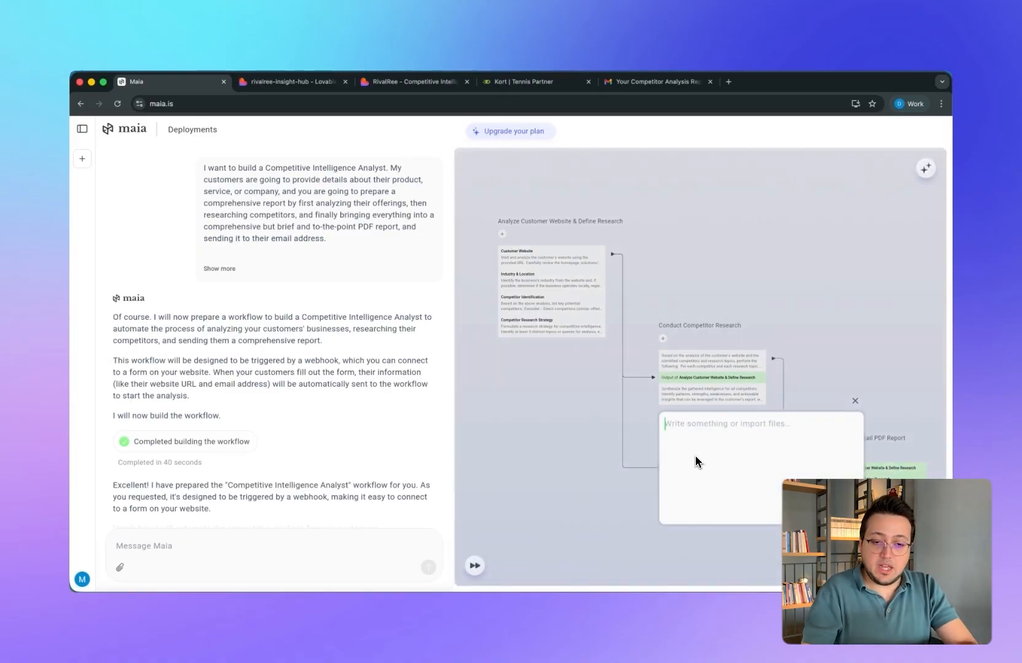
{"action": "left_click", "coordinate": [854, 401]}
{"action": "scroll", "coordinate": [717, 367], "scroll_direction": "up", "scroll_amount": 2}
{"action": "scroll", "coordinate": [718, 367], "scroll_direction": "up", "scroll_amount": 2}
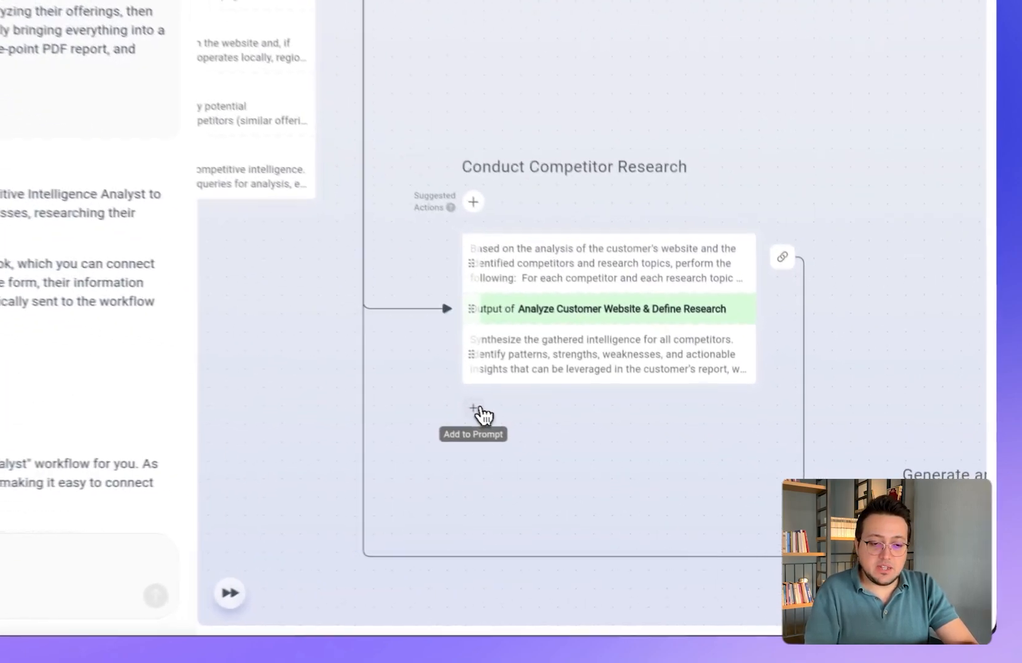
{"action": "left_click", "coordinate": [631, 454]}
{"action": "type", "text": "Don't focus"}
{"action": "key", "text": "ctrl+shift+Left"}
{"action": "type", "text": "ausume an"}
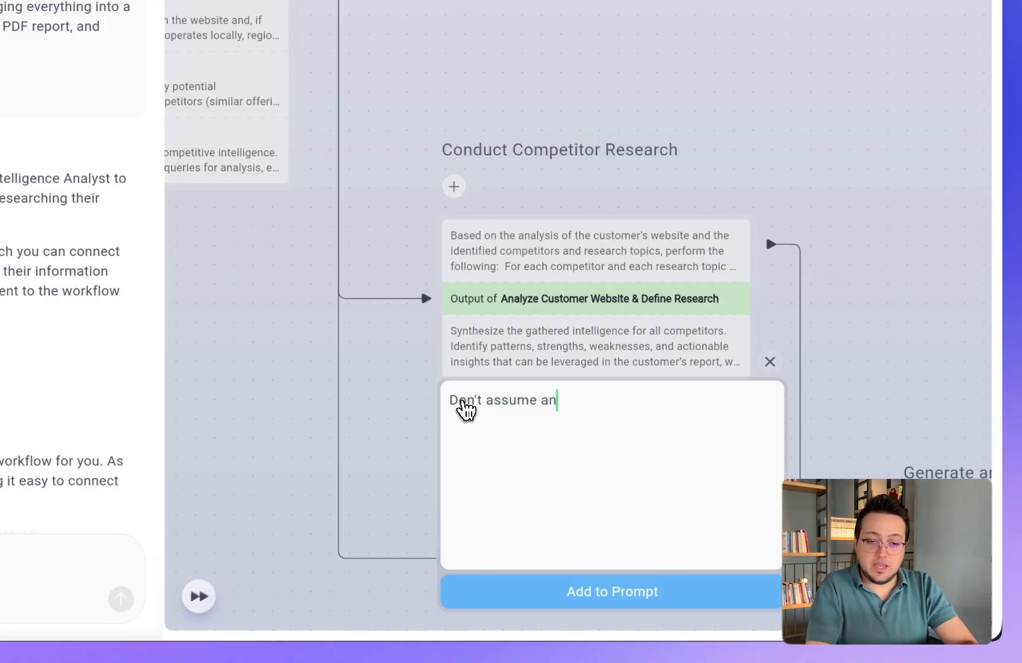
{"action": "type", "text": "arket if not explicity highlighted by the c"}
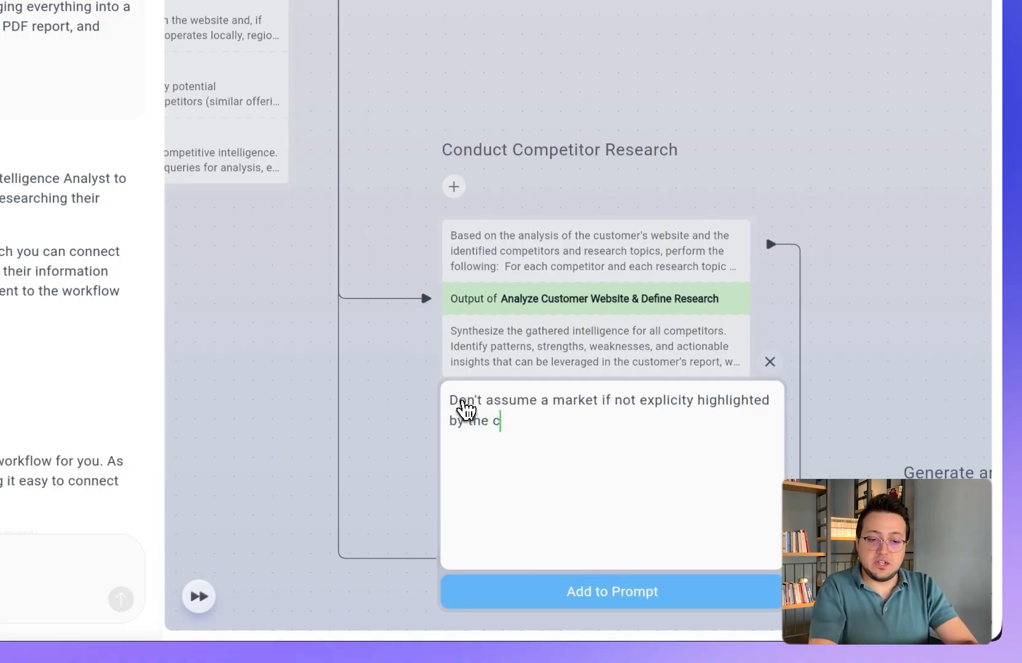
{"action": "type", "text": "ustomer on their"}
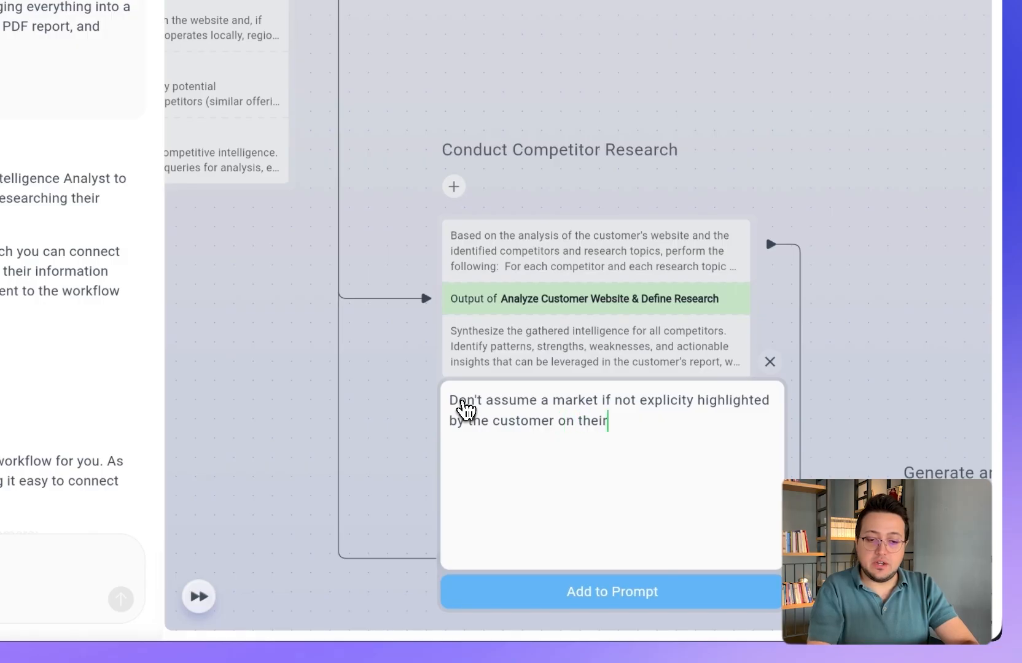
{"action": "type", "text": " website, and do t"}
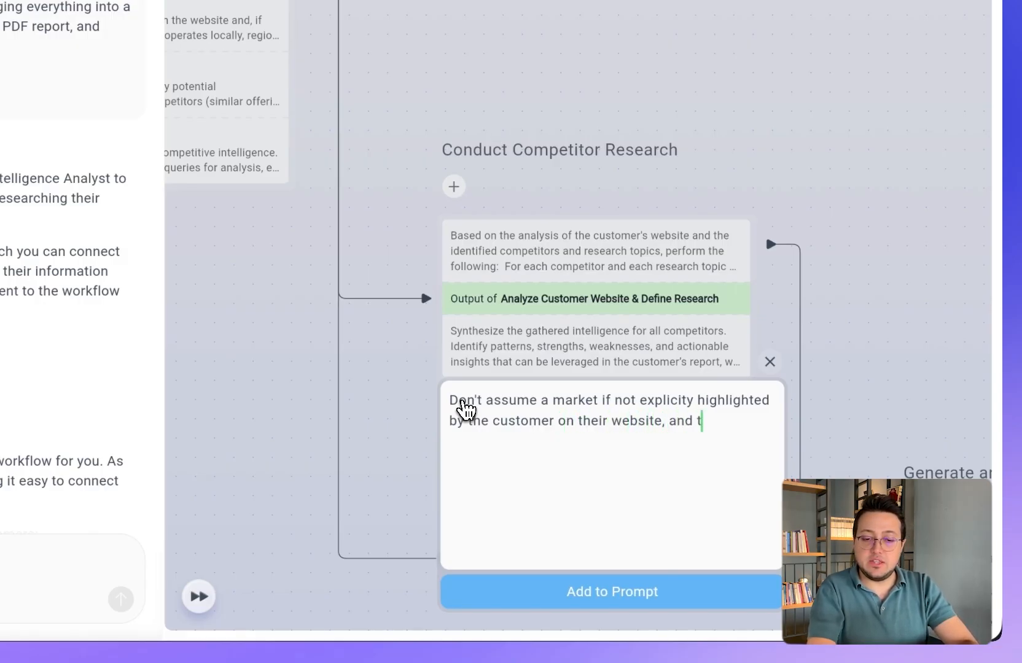
{"action": "type", "text": "he analysis with global market in mind."}
{"action": "left_click", "coordinate": [532, 595]}
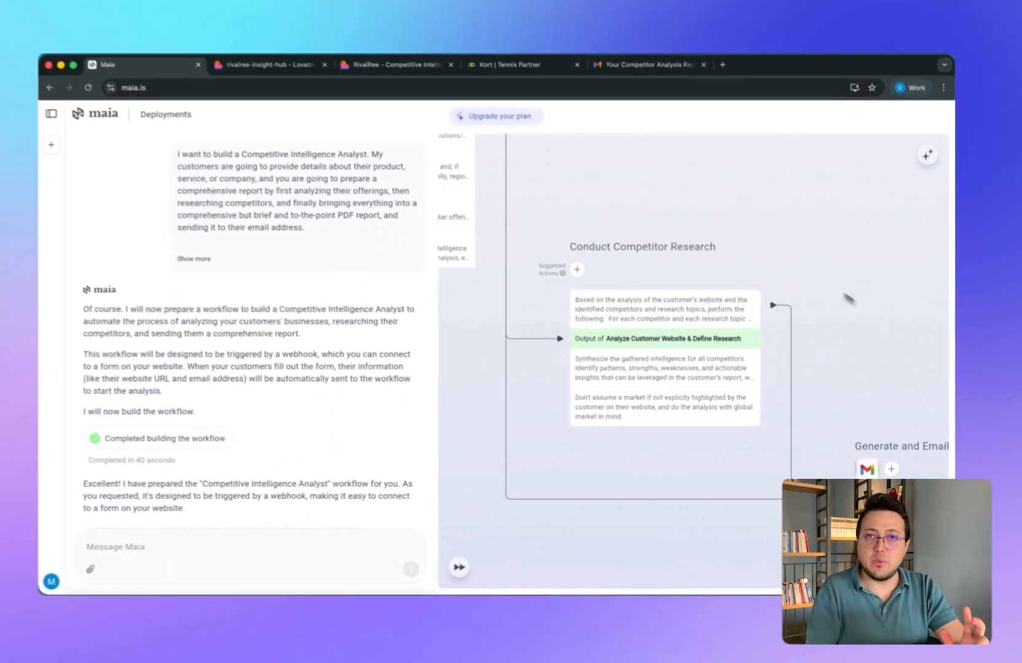
Append "Make sure to double check the generated analysis from the previous step to include everything in the final document" to the Report Synthesis & Action Plan prompt and save
{"action": "left_click_drag", "start_coordinate": [849, 299], "coordinate": [786, 265]}
{"action": "scroll", "coordinate": [713, 340], "scroll_direction": "down", "scroll_amount": 3}
{"action": "left_click_drag", "start_coordinate": [814, 304], "coordinate": [787, 276]}
{"action": "left_click", "coordinate": [744, 476]}
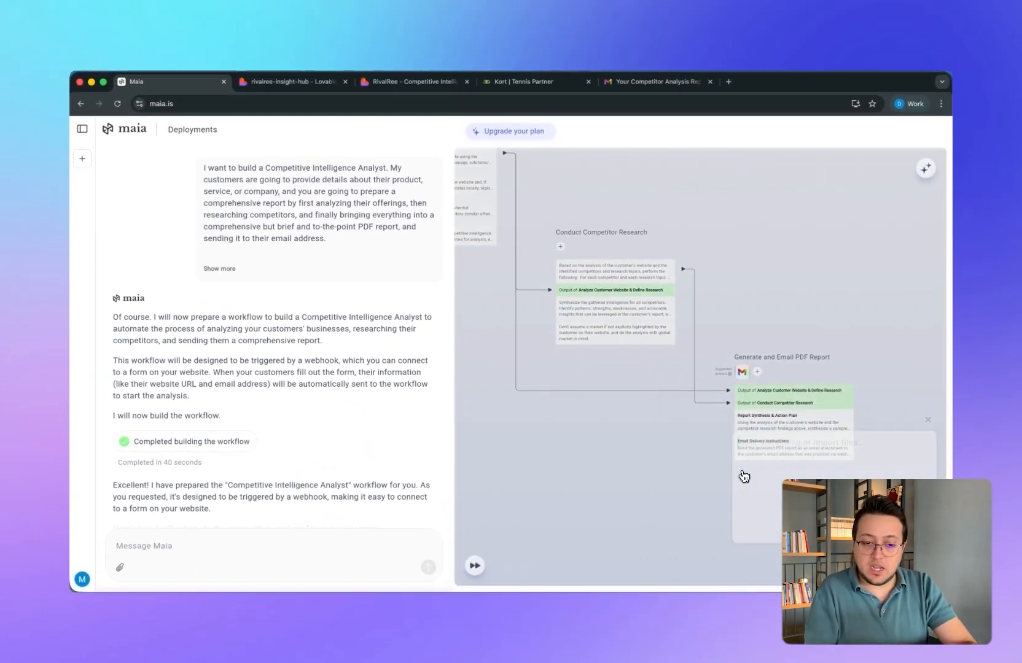
{"action": "left_click", "coordinate": [928, 428]}
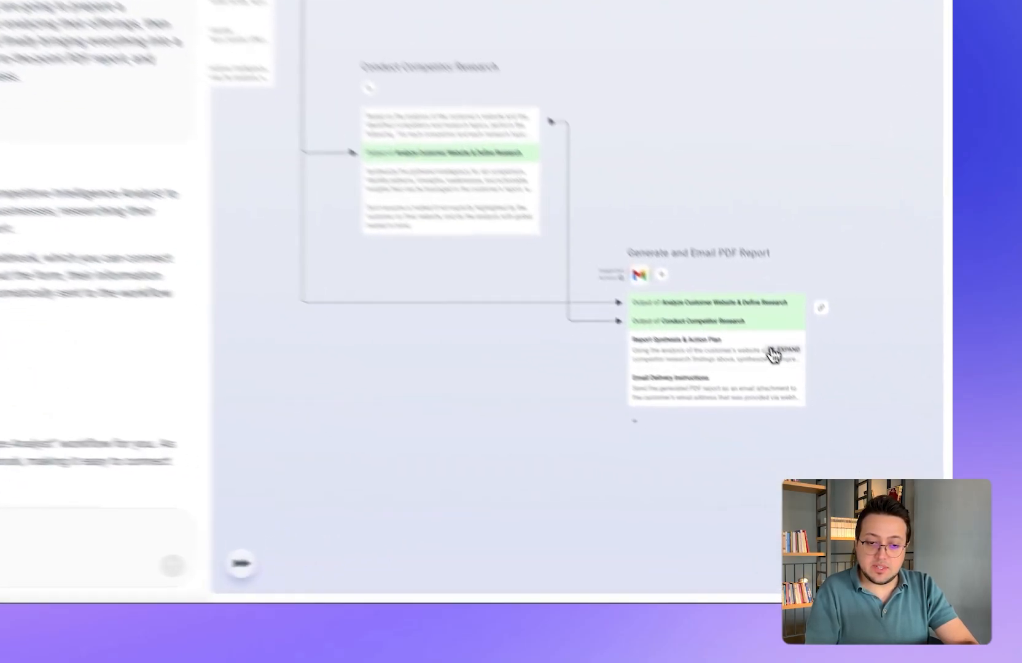
{"action": "left_click", "coordinate": [772, 352]}
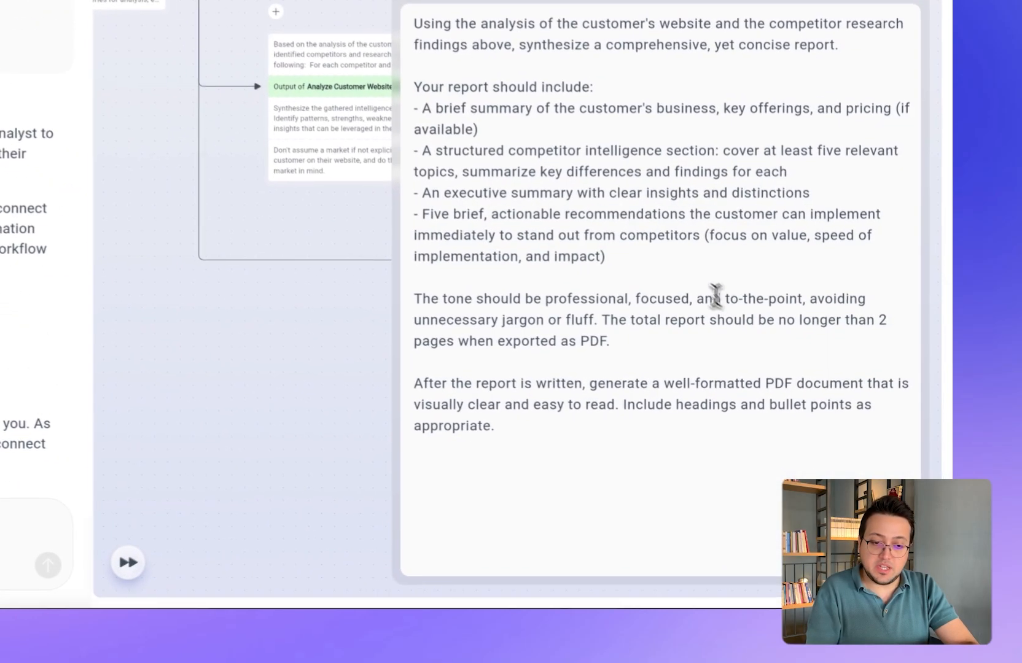
{"action": "key", "text": "Return"}
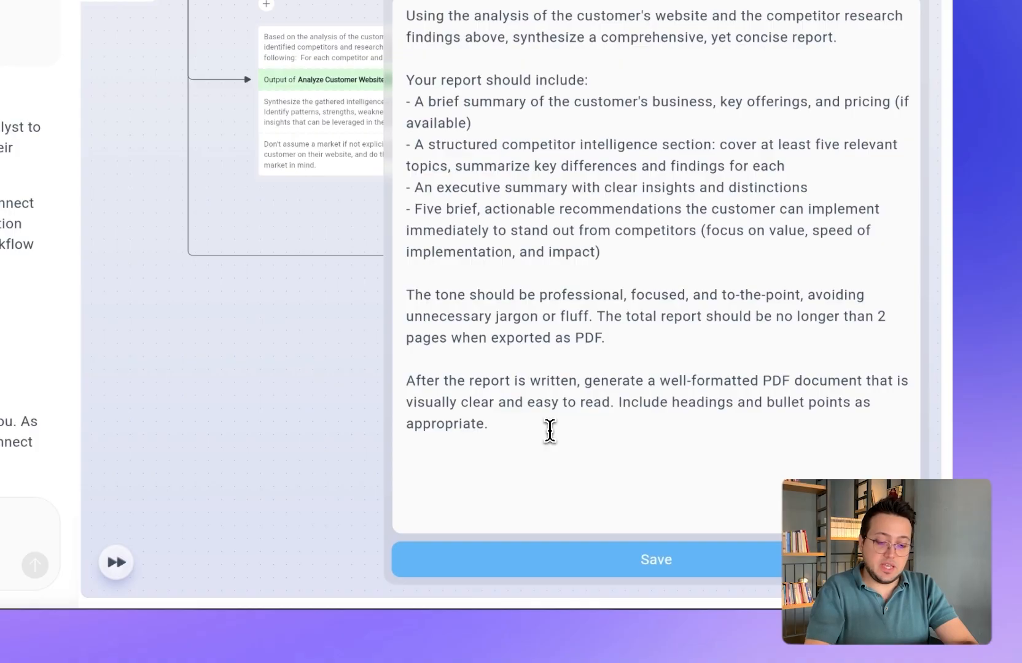
{"action": "type", "text": "Make sur"}
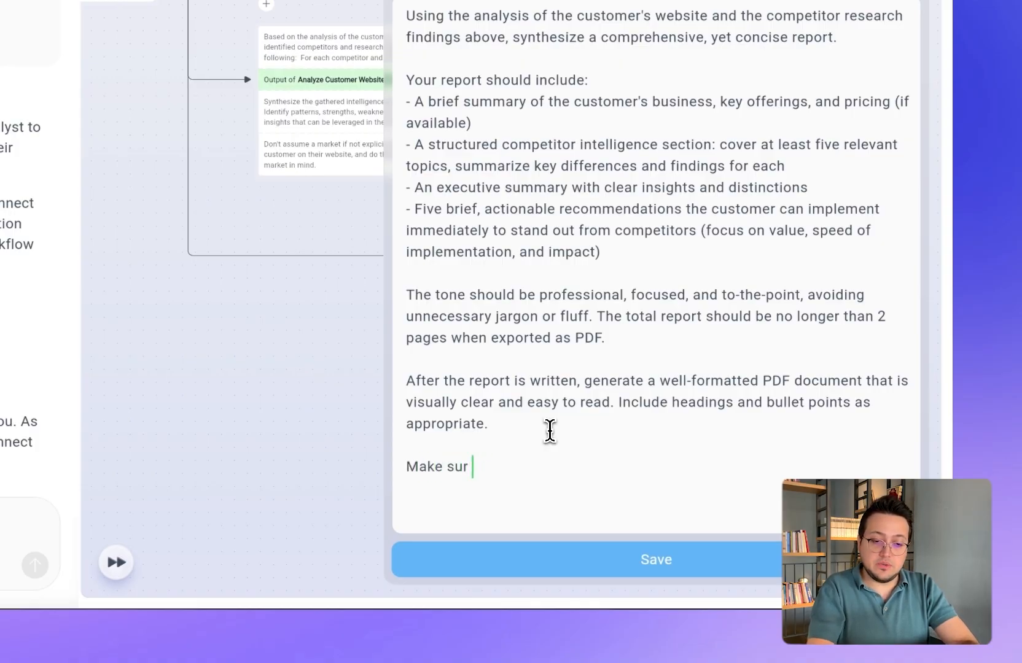
{"action": "type", "text": "e to double check the geenerated analy"}
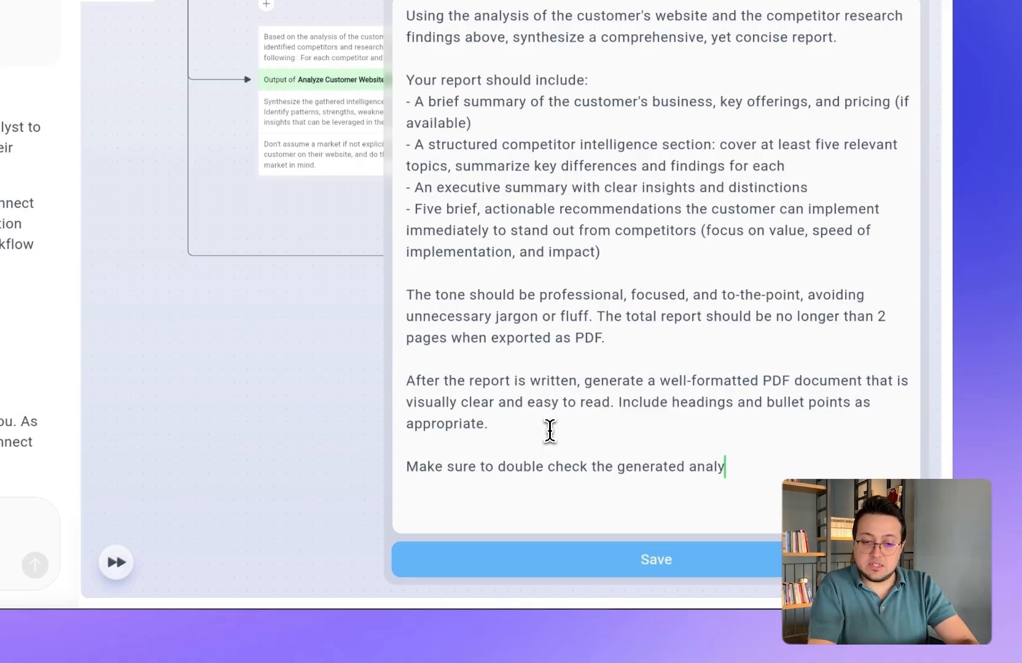
{"action": "type", "text": "sis from the pre"}
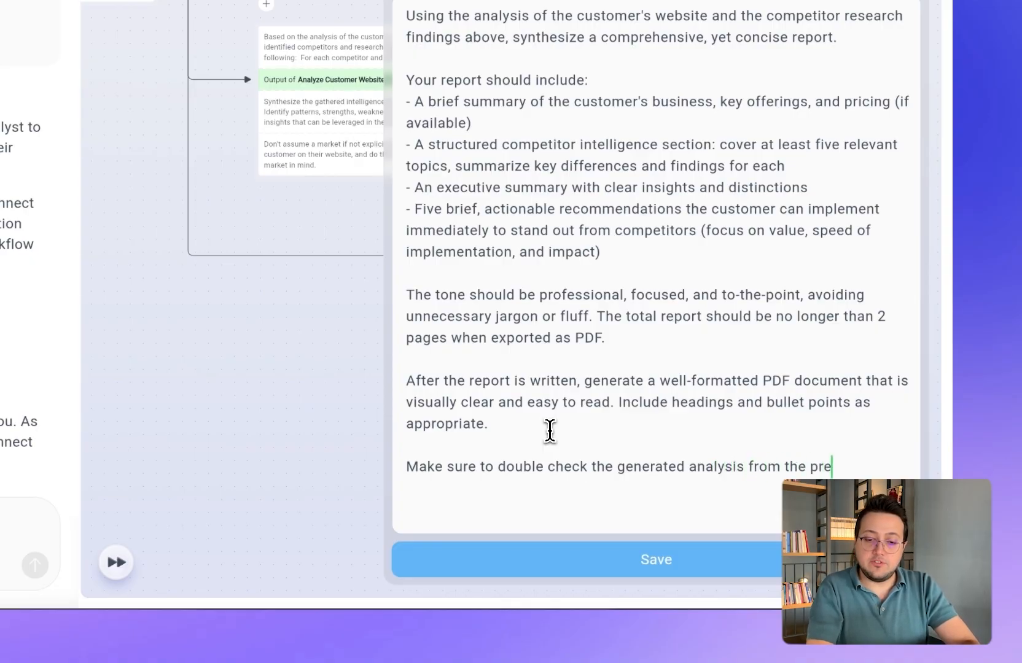
{"action": "type", "text": "vious step to include"}
{"action": "key", "text": "BackSpace"}
{"action": "key", "text": "BackSpace"}
{"action": "key", "text": "BackSpace"}
{"action": "type", "text": "j"}
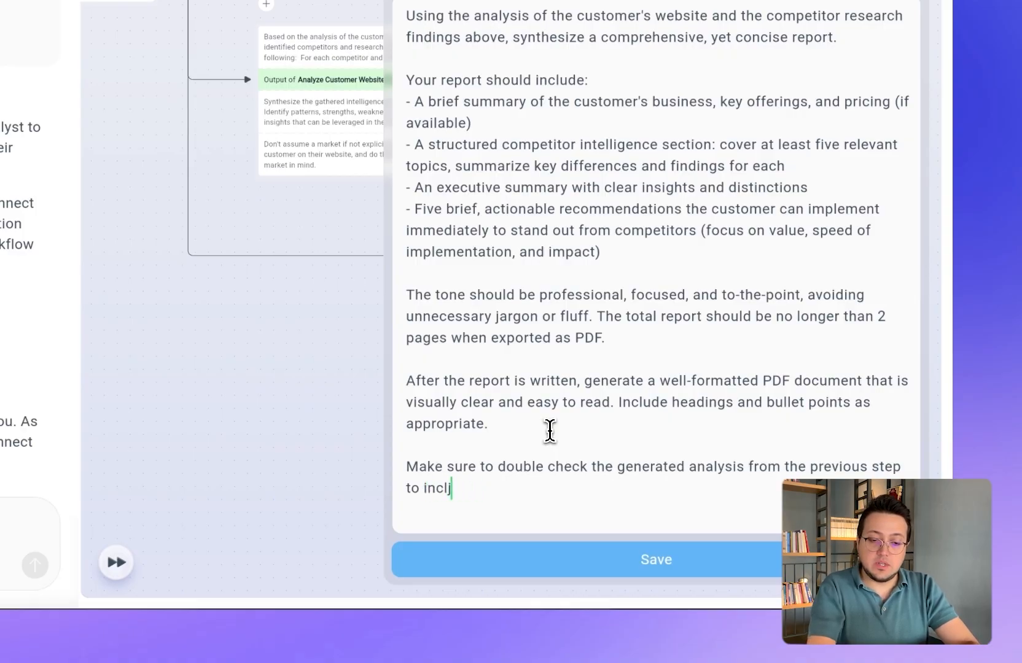
{"action": "key", "text": "BackSpace"}
{"action": "type", "text": "ude everything in the "}
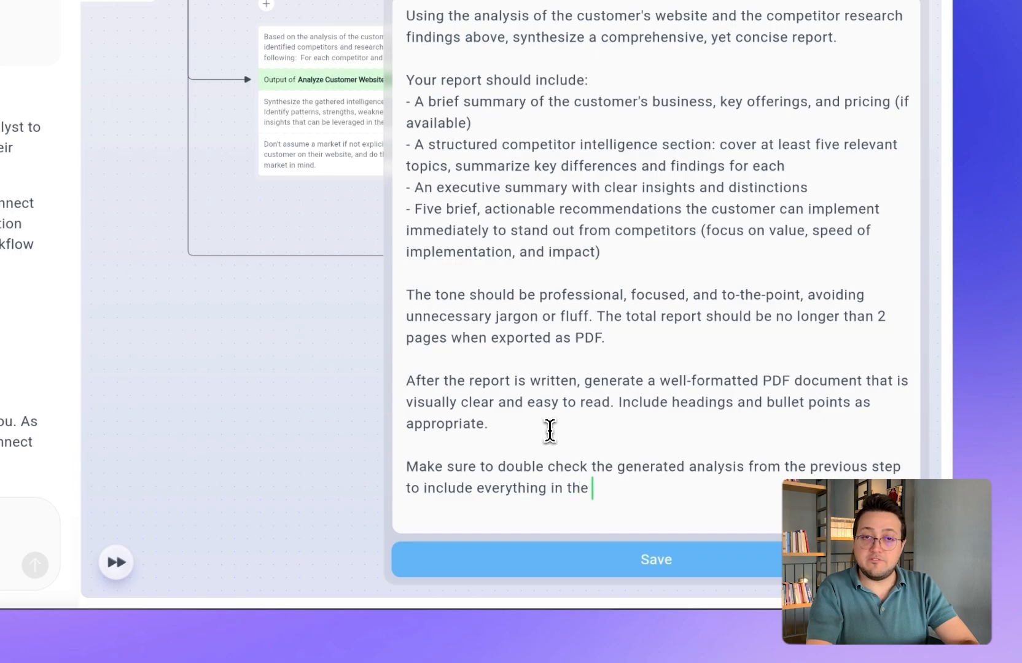
{"action": "type", "text": "final document."}
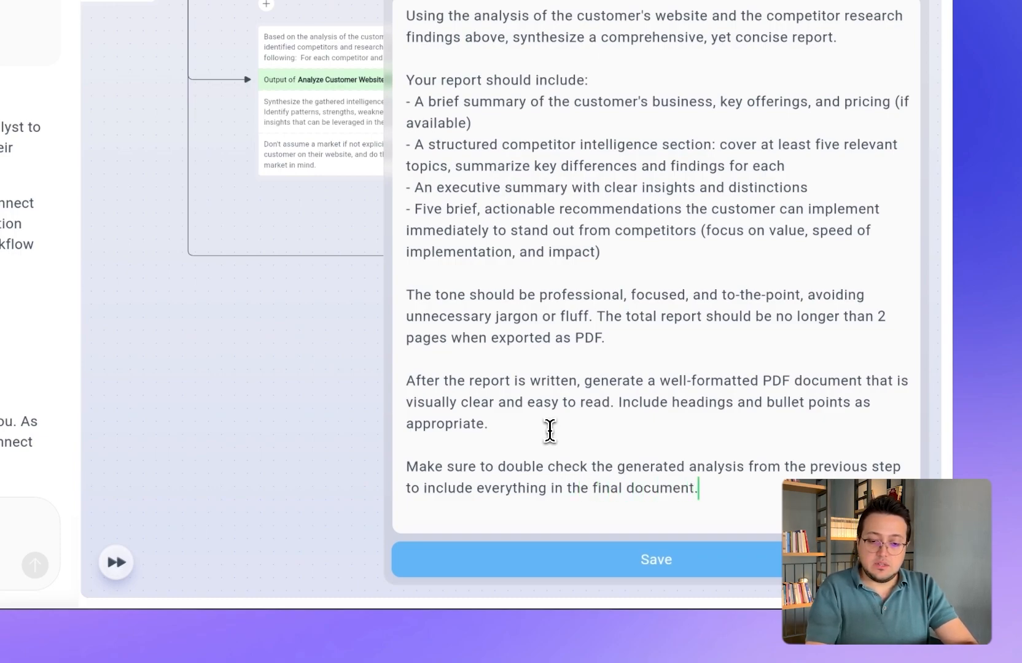
{"action": "left_click", "coordinate": [610, 571]}
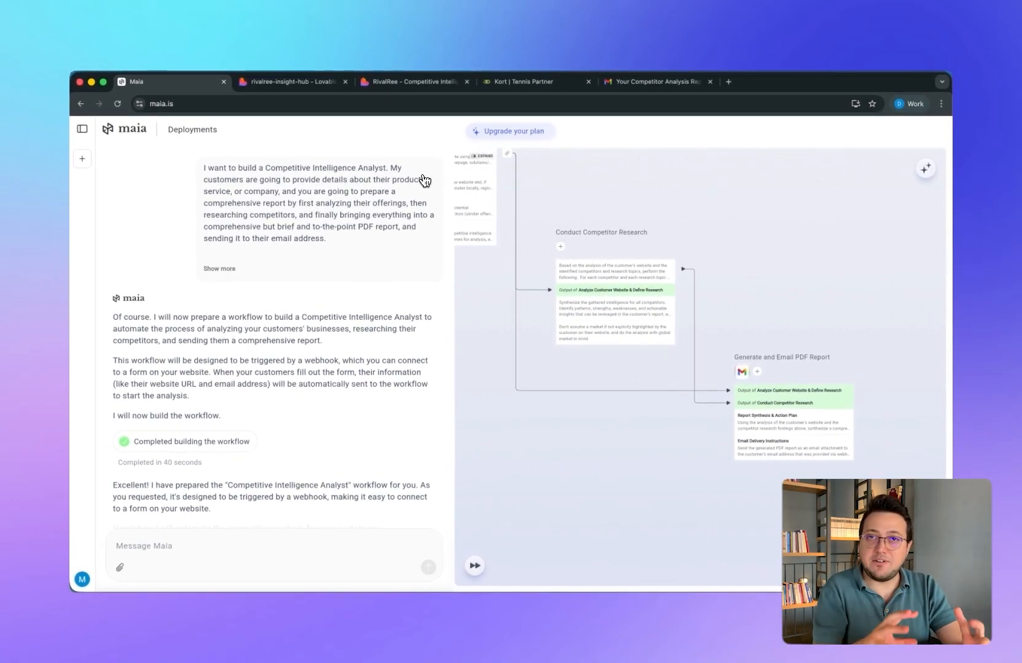
Review the emailed report's PDF attachment in Gmail, then reopen the Report Synthesis & Action Plan prompt in Maia
{"action": "left_click", "coordinate": [654, 82]}
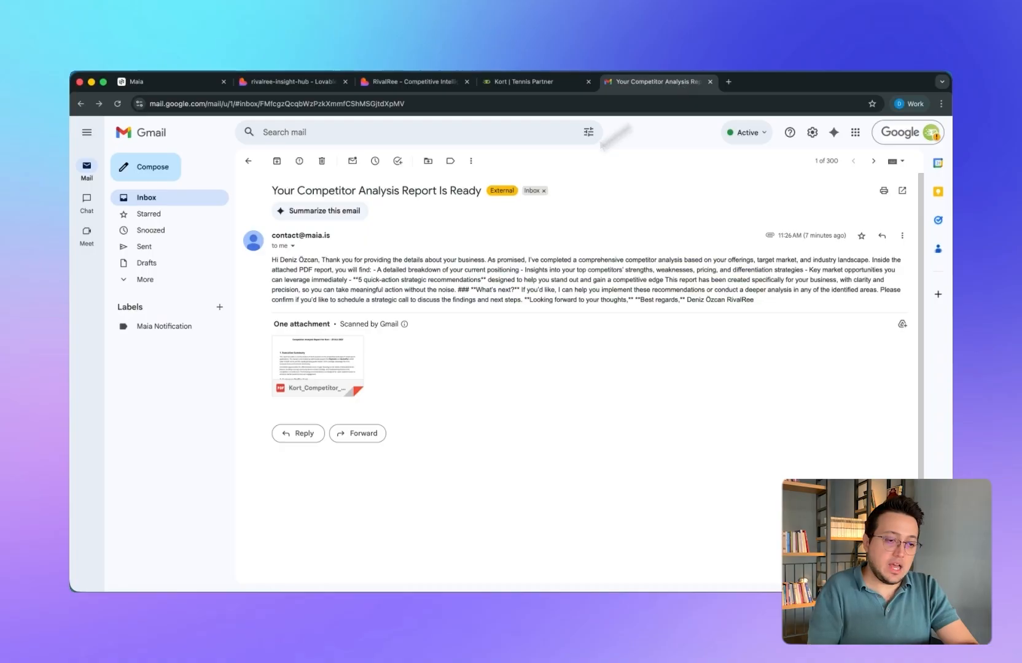
{"action": "left_click", "coordinate": [295, 366]}
{"action": "left_click", "coordinate": [759, 239]}
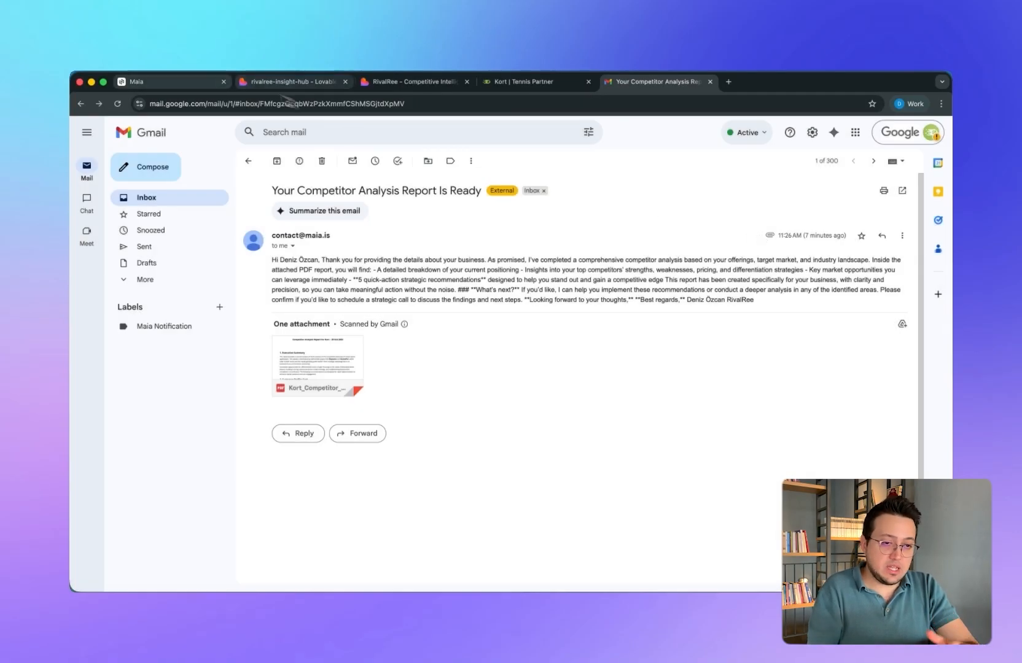
{"action": "left_click", "coordinate": [191, 86]}
{"action": "left_click", "coordinate": [834, 424]}
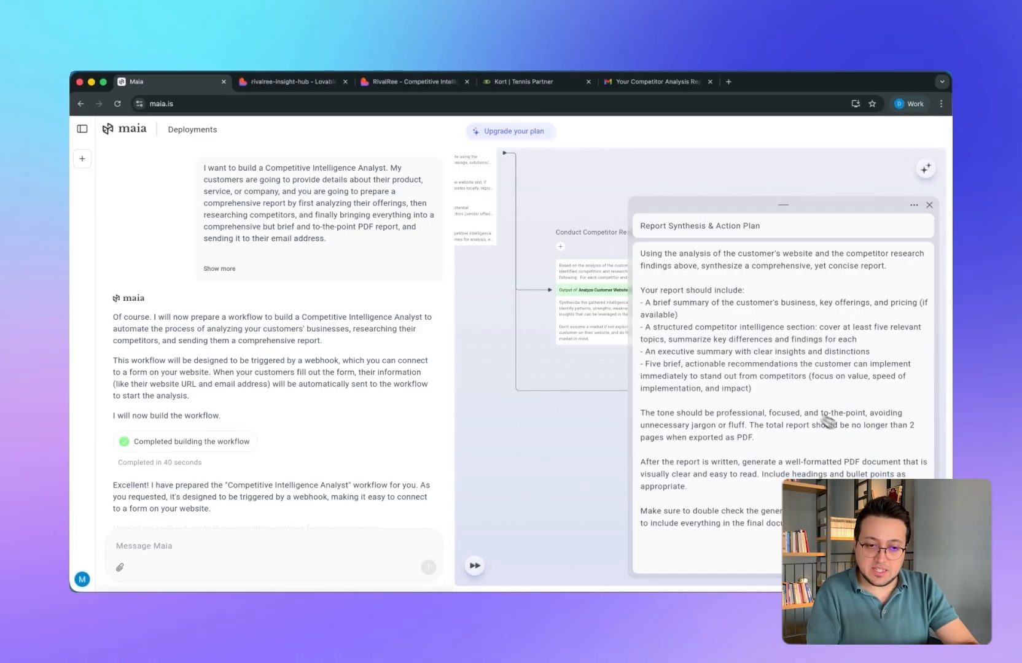
{"action": "left_click", "coordinate": [929, 205]}
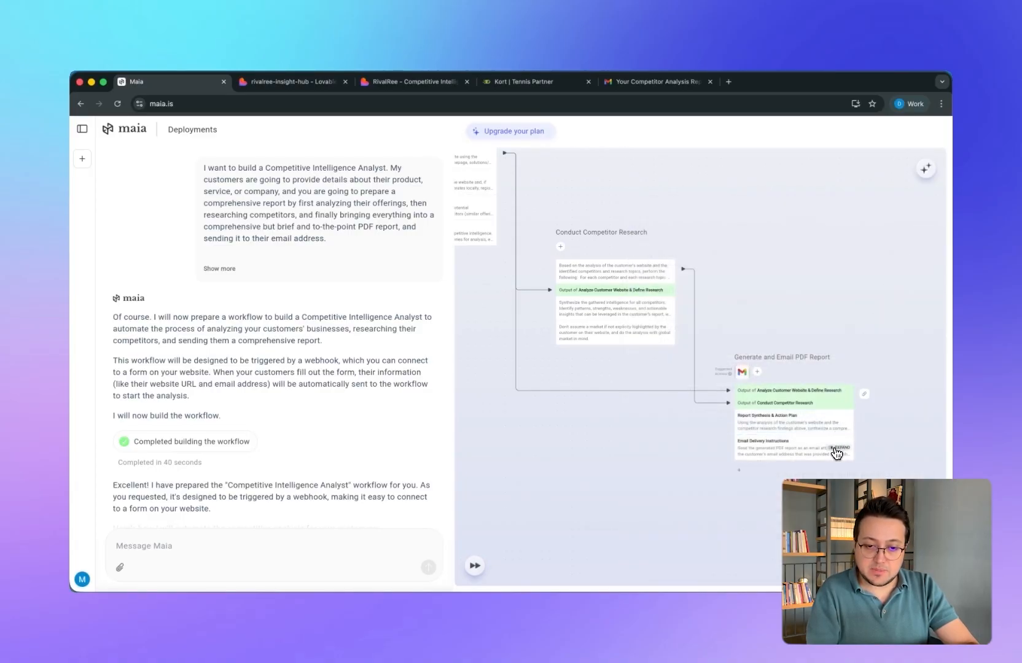
Add a blank line after the signature at the end of the Email Delivery Instructions and save
{"action": "left_click", "coordinate": [837, 449]}
{"action": "scroll", "coordinate": [775, 543], "scroll_direction": "down", "scroll_amount": 1}
{"action": "left_click_drag", "start_coordinate": [640, 296], "coordinate": [738, 564]}
{"action": "left_click", "coordinate": [737, 552]}
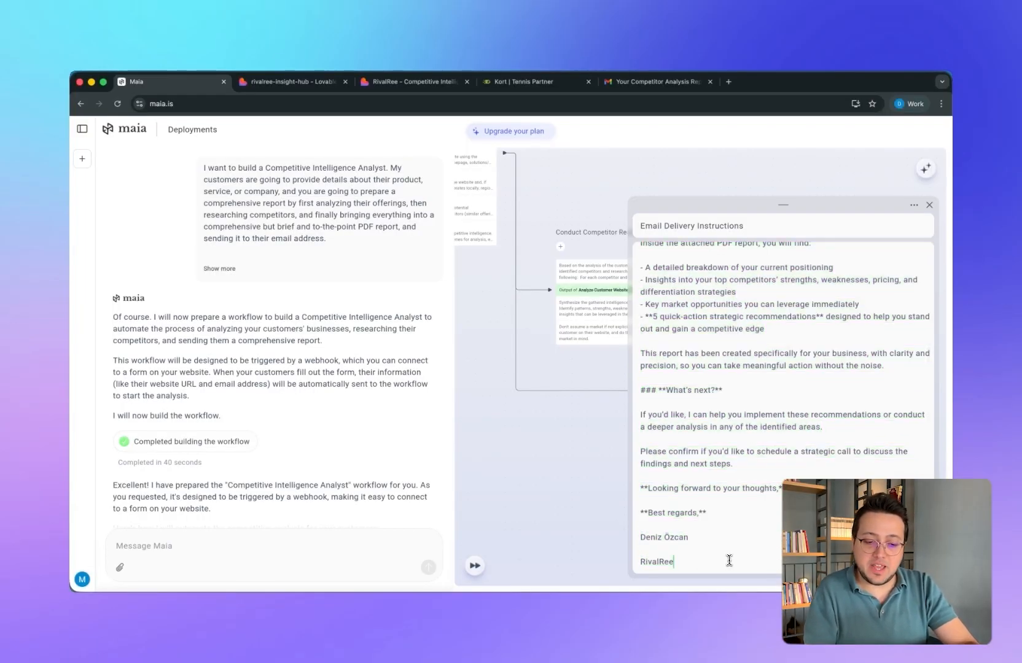
{"action": "key", "text": "Return"}
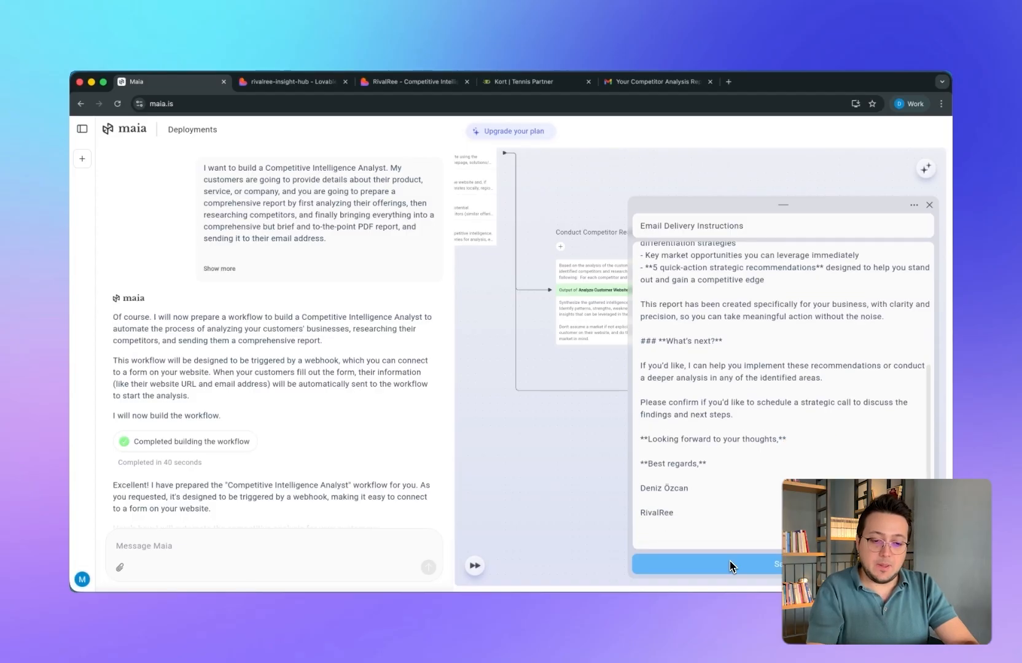
{"action": "left_click", "coordinate": [737, 571]}
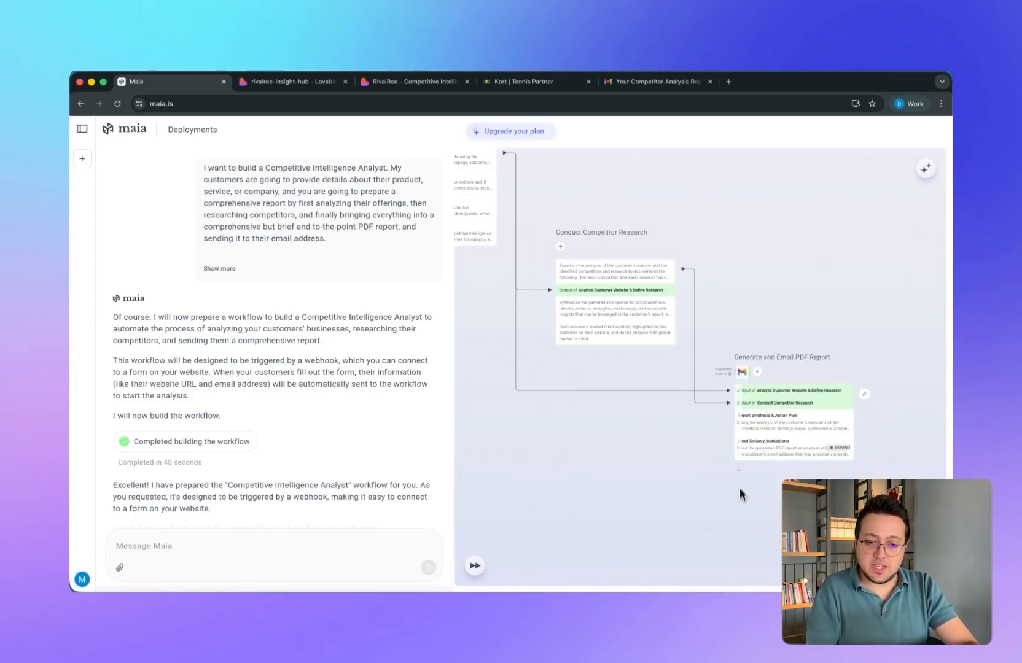
Add a Generate and Email PDF Report instruction asking to format the markdown email template properly in HTML for correct styling in the customer's inbox
{"action": "left_click", "coordinate": [739, 474]}
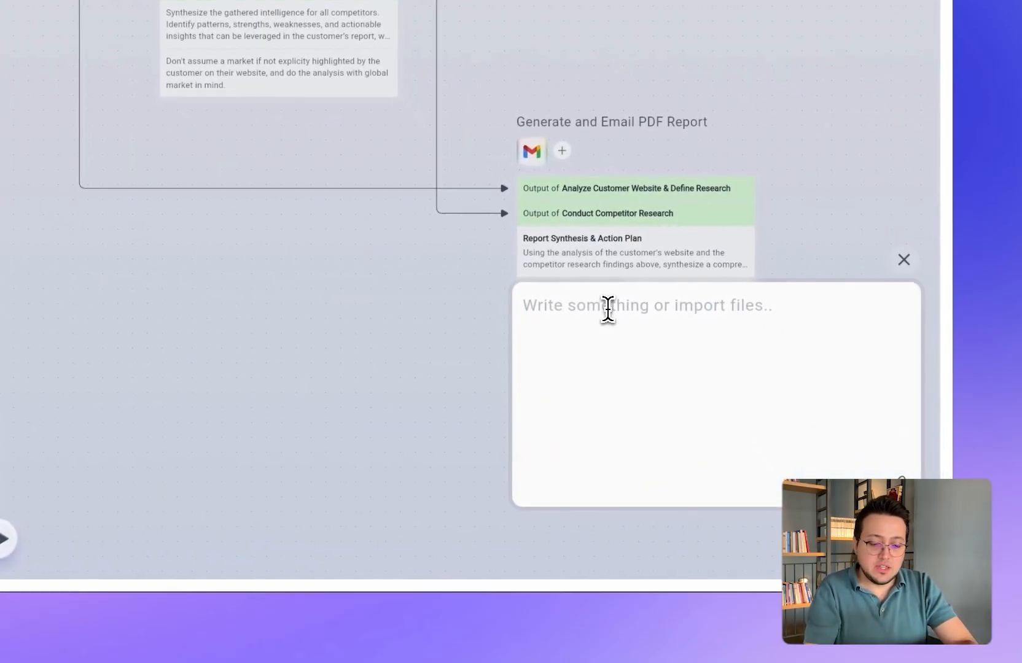
{"action": "type", "text": "I provided the markdown "}
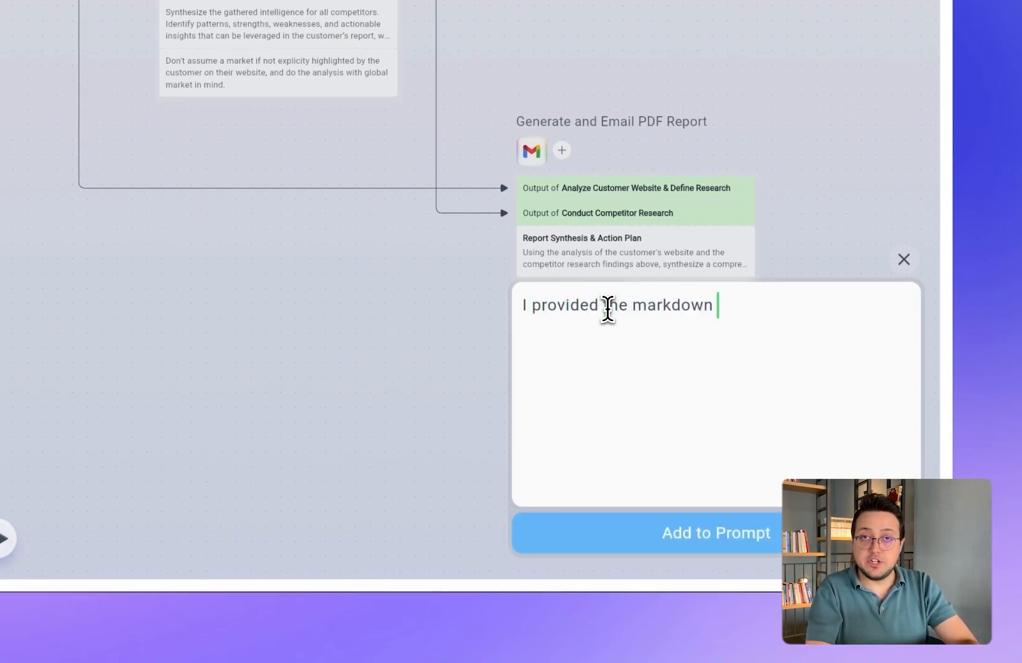
{"action": "type", "text": "version of the email template, but I want y ou to"}
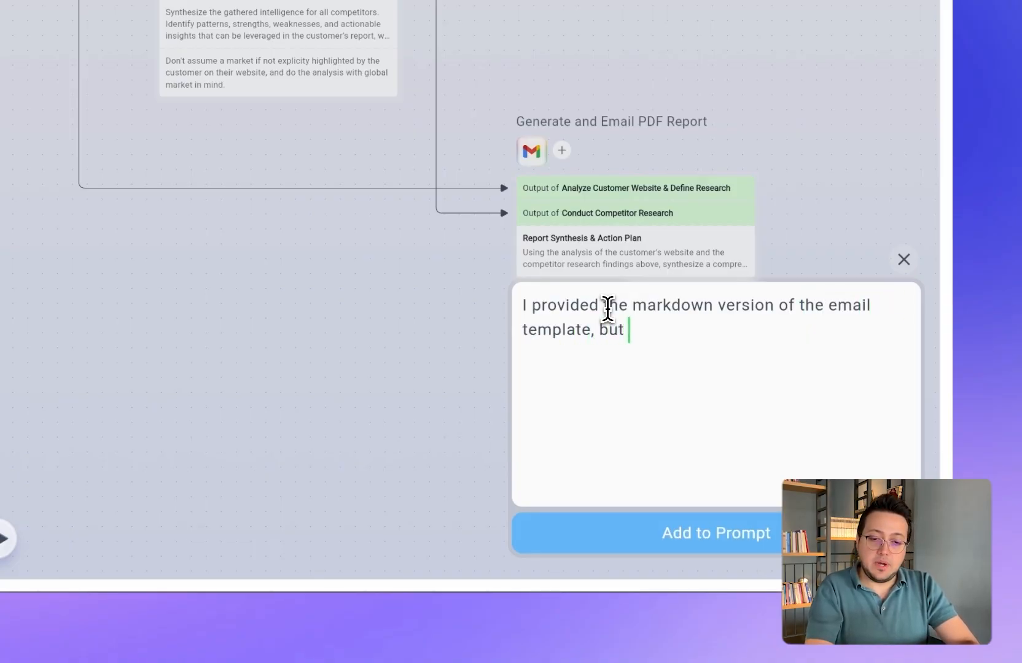
{"action": "key", "text": "BackSpace"}
{"action": "key", "text": "BackSpace"}
{"action": "key", "text": "BackSpace"}
{"action": "key", "text": "BackSpace"}
{"action": "key", "text": "BackSpace"}
{"action": "key", "text": "BackSpace"}
{"action": "type", "text": "ou to properl"}
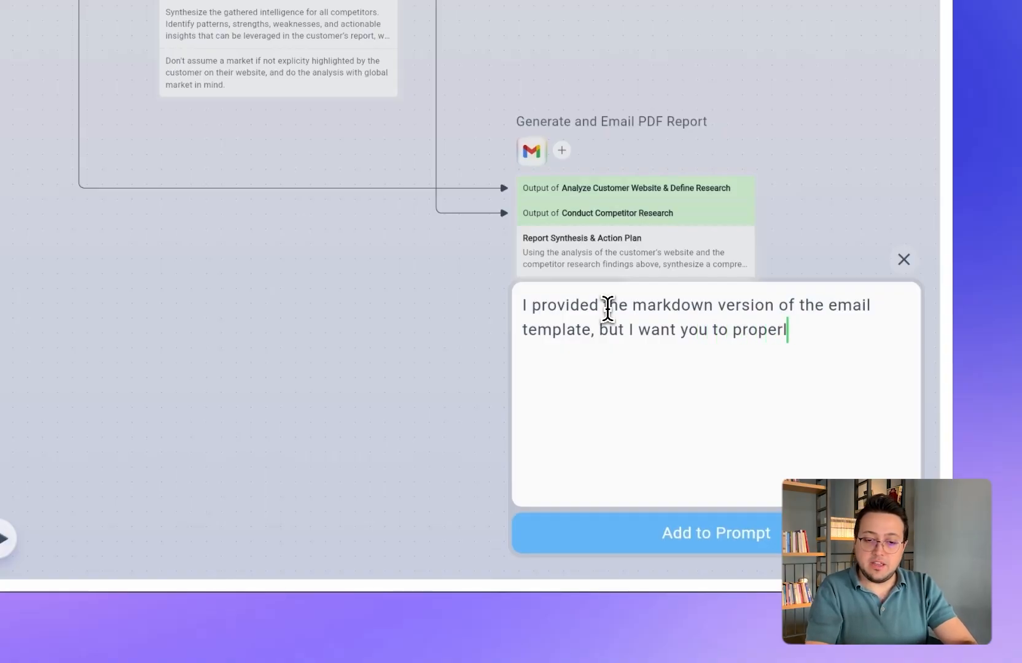
{"action": "type", "text": "y format it ei"}
{"action": "key", "text": "BackSpace"}
{"action": "key", "text": "BackSpace"}
{"action": "type", "text": "i"}
{"action": "type", "text": "n hym"}
{"action": "key", "text": "BackSpace"}
{"action": "key", "text": "BackSpace"}
{"action": "type", "text": "tml"}
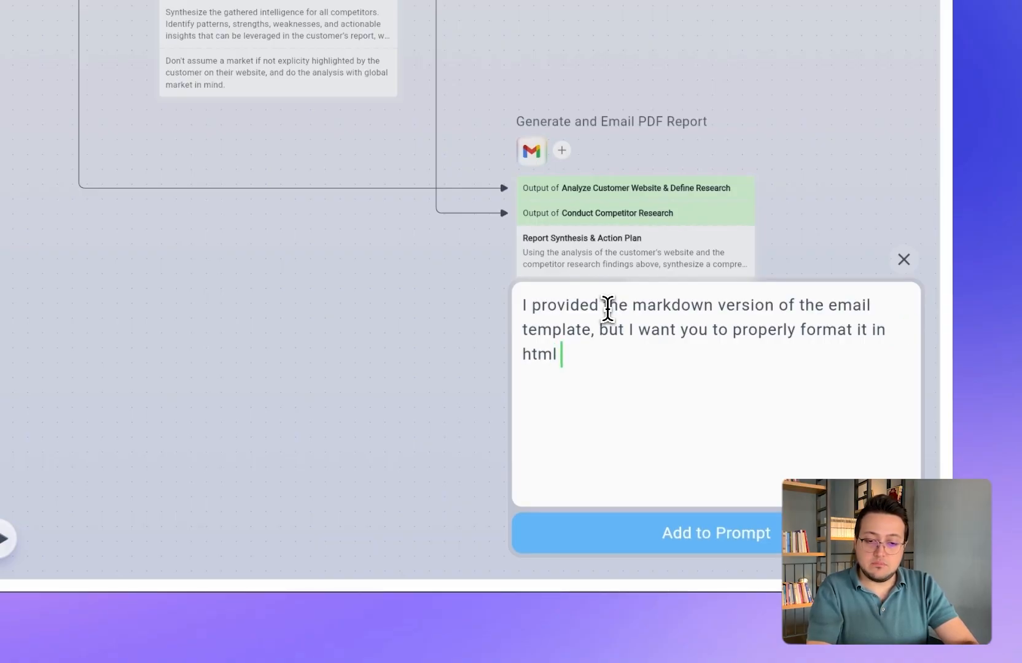
{"action": "type", "text": " to"}
{"action": "key", "text": "BackSpace"}
{"action": "key", "text": "BackSpace"}
{"action": "key", "text": "BackSpace"}
{"action": "type", "text": "for prop"}
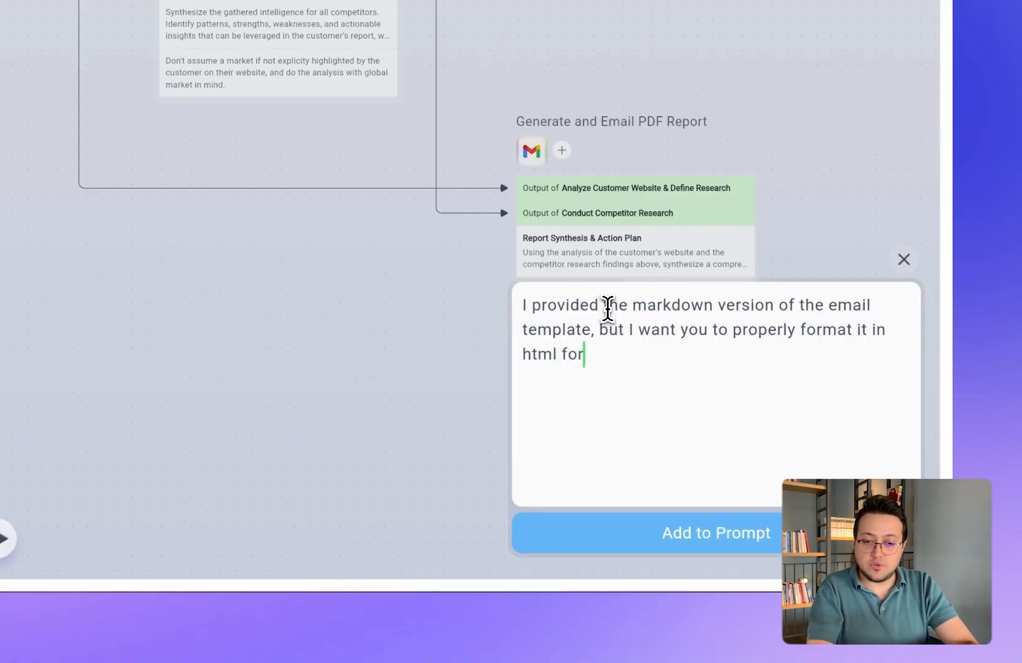
{"action": "key", "text": "BackSpace"}
{"action": "key", "text": "BackSpace"}
{"action": "key", "text": "BackSpace"}
{"action": "key", "text": "BackSpace"}
{"action": "type", "text": "correct styling in th"}
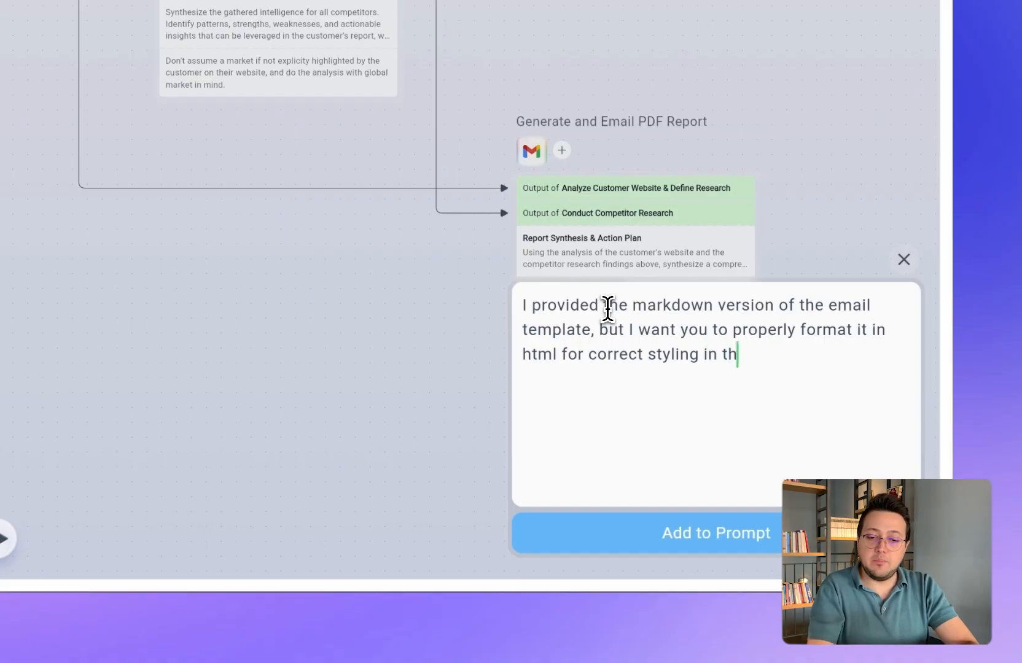
{"action": "type", "text": "e ibbox of the custom"}
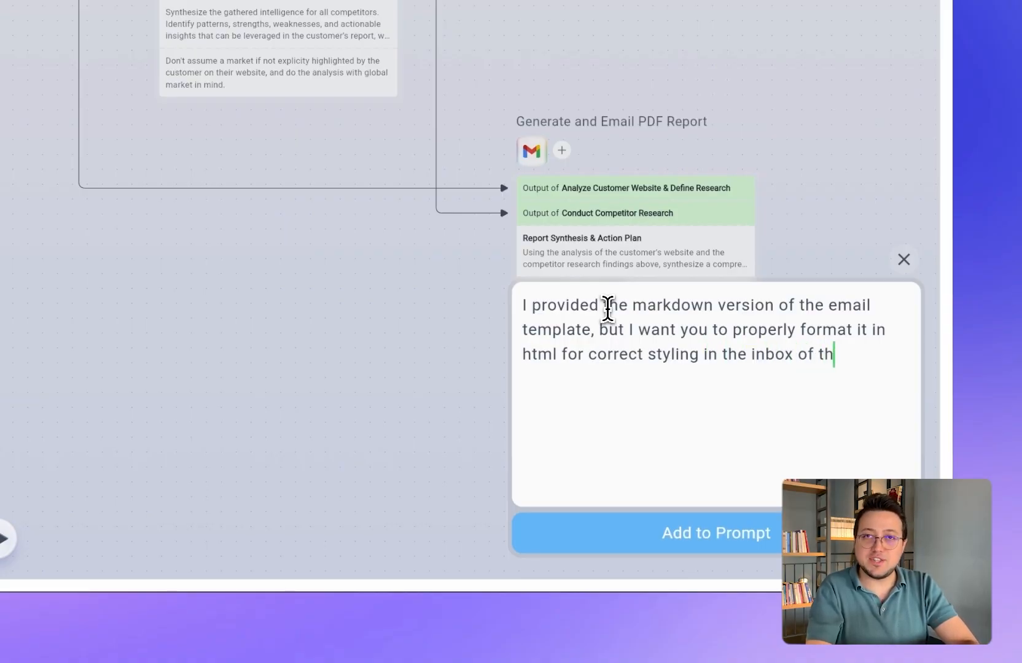
{"action": "type", "text": "er."}
{"action": "left_click", "coordinate": [668, 534]}
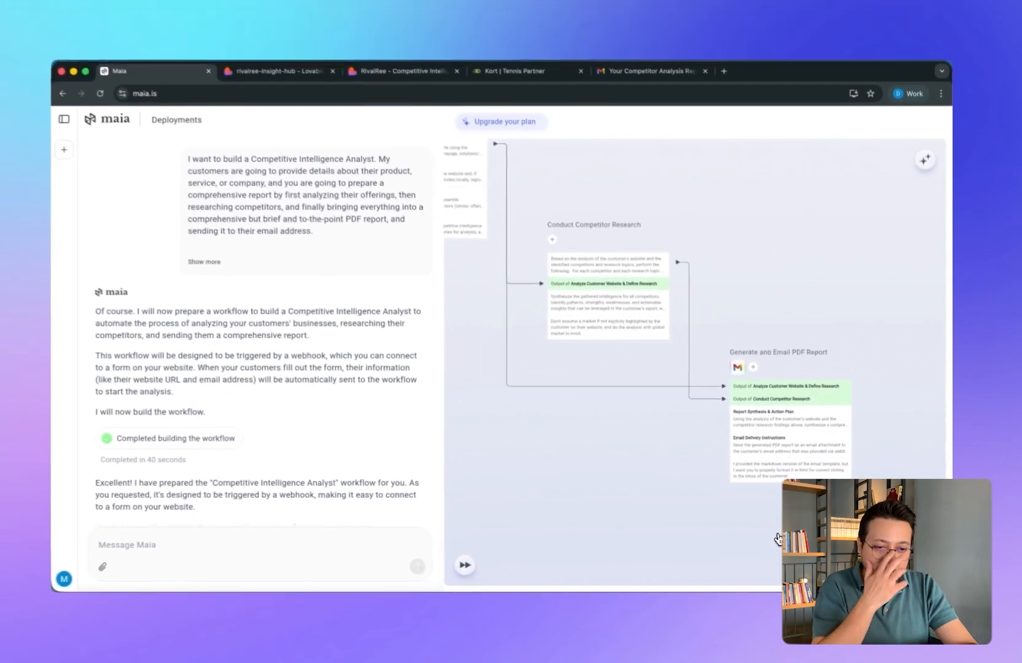
Open the workflow's webhook deployment panel and go back to the canvas
{"action": "left_click_drag", "start_coordinate": [713, 211], "coordinate": [789, 284]}
{"action": "scroll", "coordinate": [790, 285], "scroll_direction": "up", "scroll_amount": 1}
{"action": "left_click", "coordinate": [921, 169]}
{"action": "left_click", "coordinate": [787, 290]}
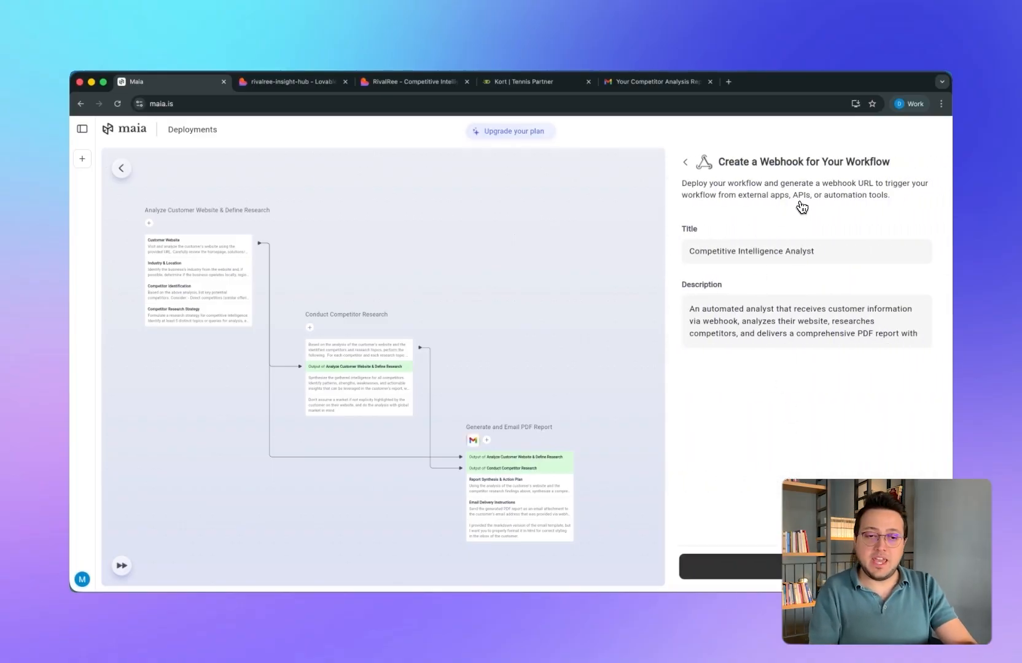
{"action": "key", "text": "super+Tab"}
{"action": "left_click", "coordinate": [686, 162]}
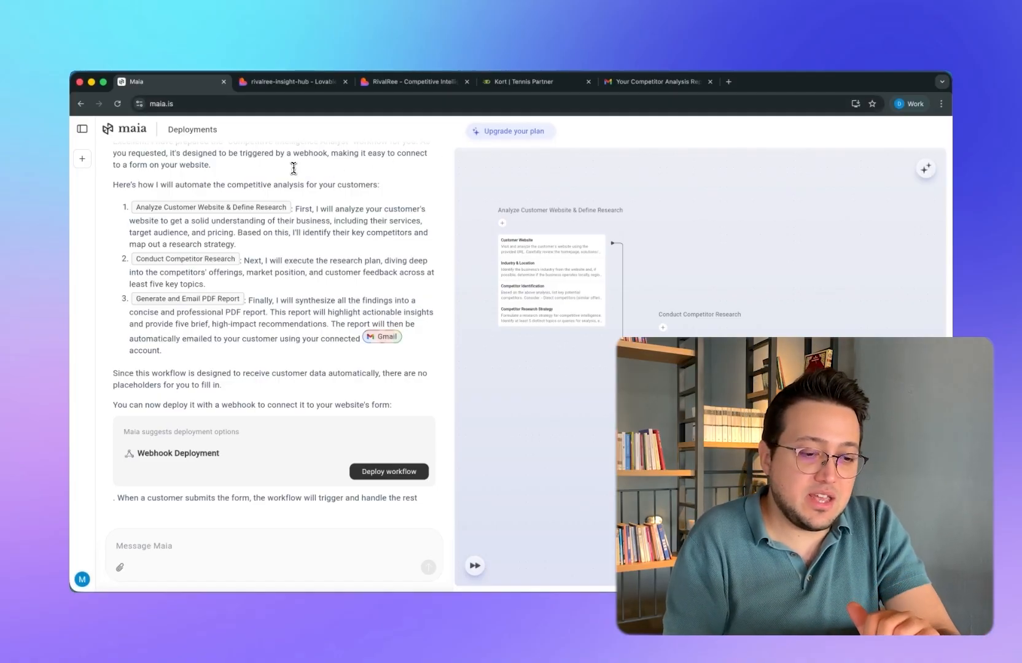
Switch to the RivalRee competitive intelligence form page
{"action": "left_click", "coordinate": [434, 86]}
{"action": "scroll", "coordinate": [491, 246], "scroll_direction": "up", "scroll_amount": 2}
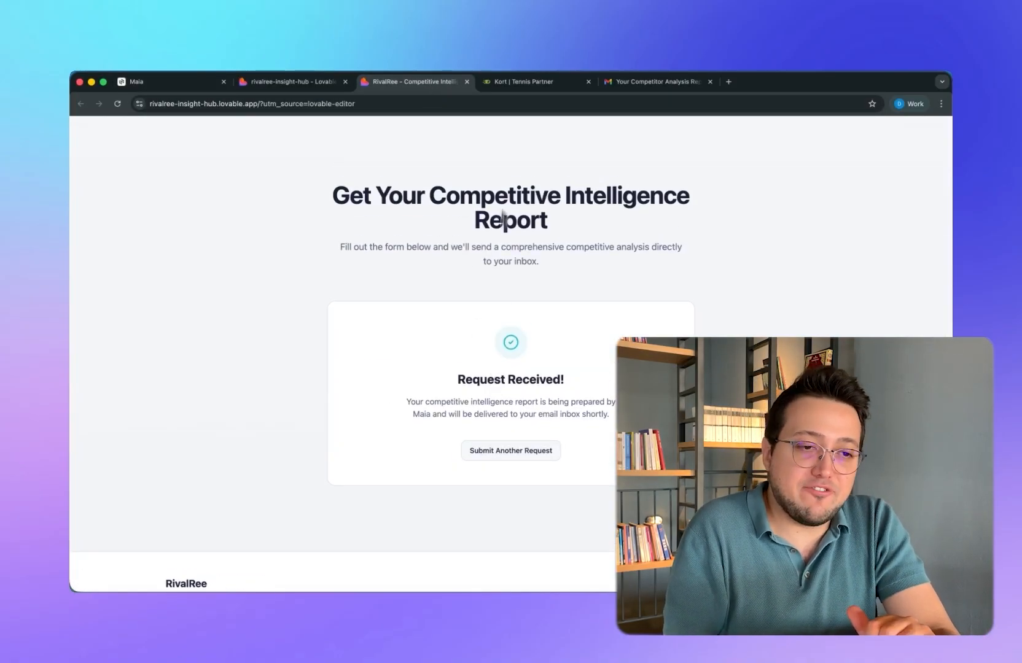